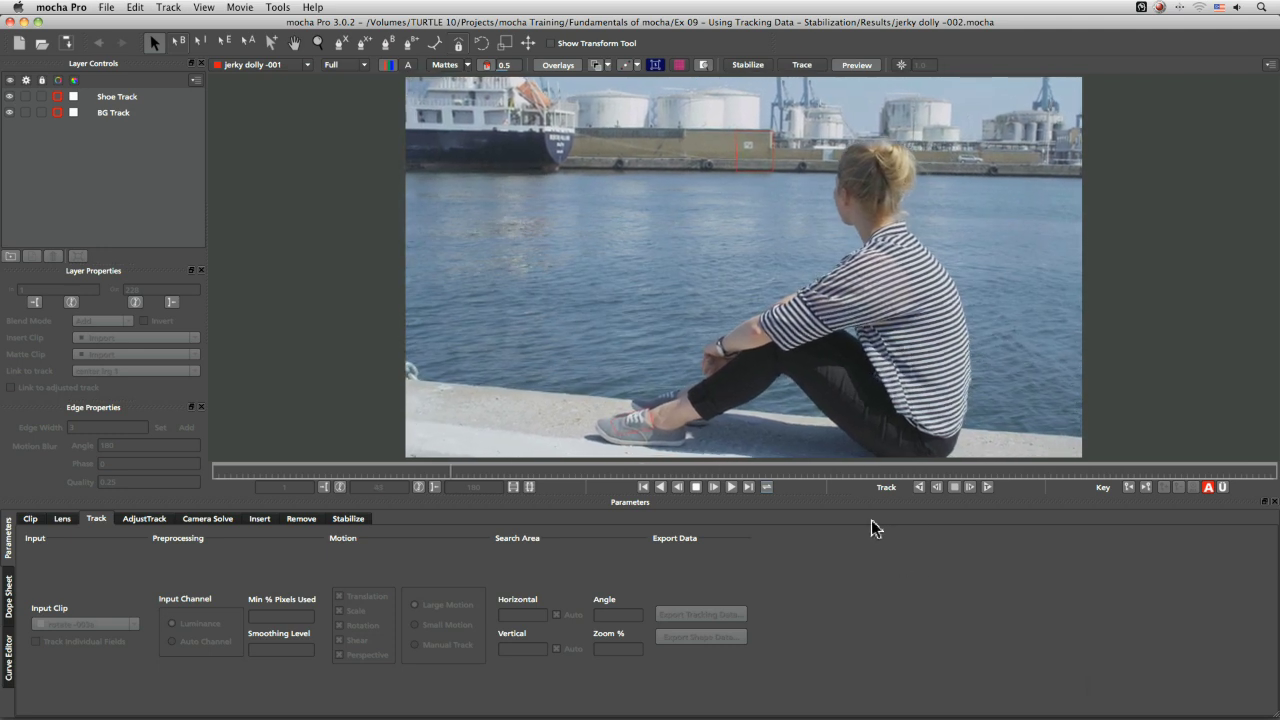
- Review the BG Track and Shoe Track layers over the playing clip and compare their tracking motion settings
left_click(20, 112)
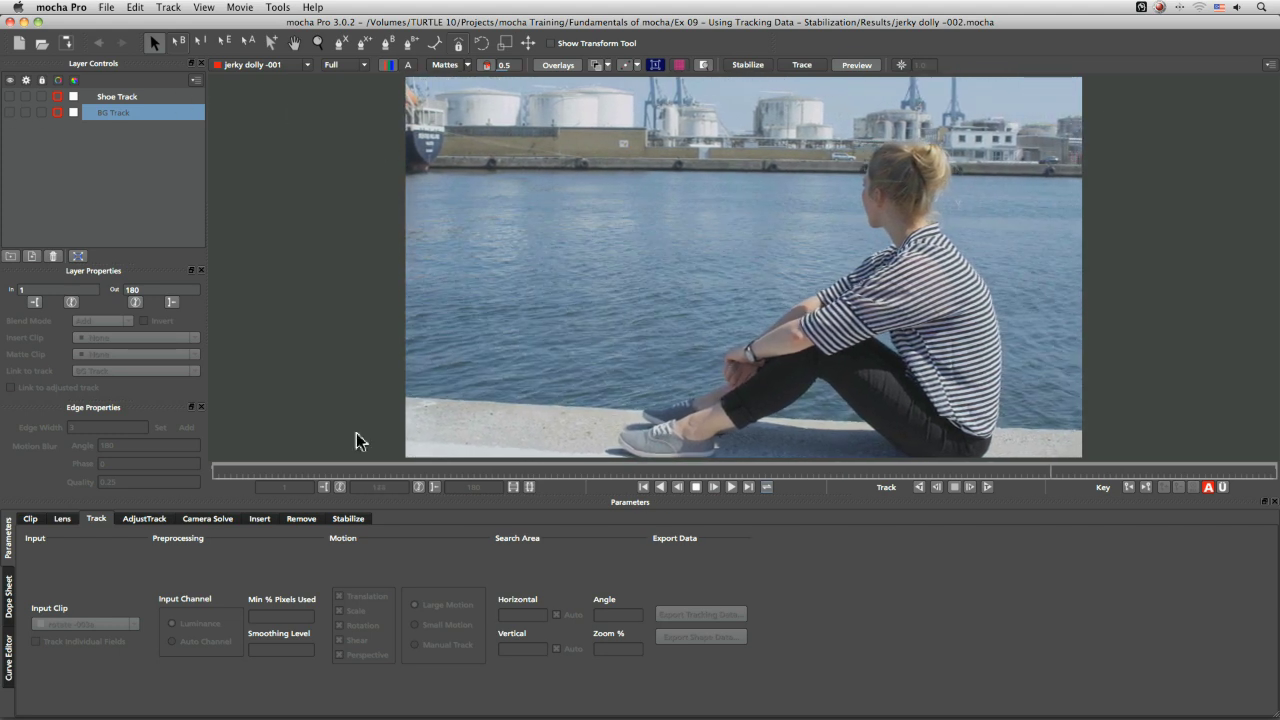
left_click(10, 112)
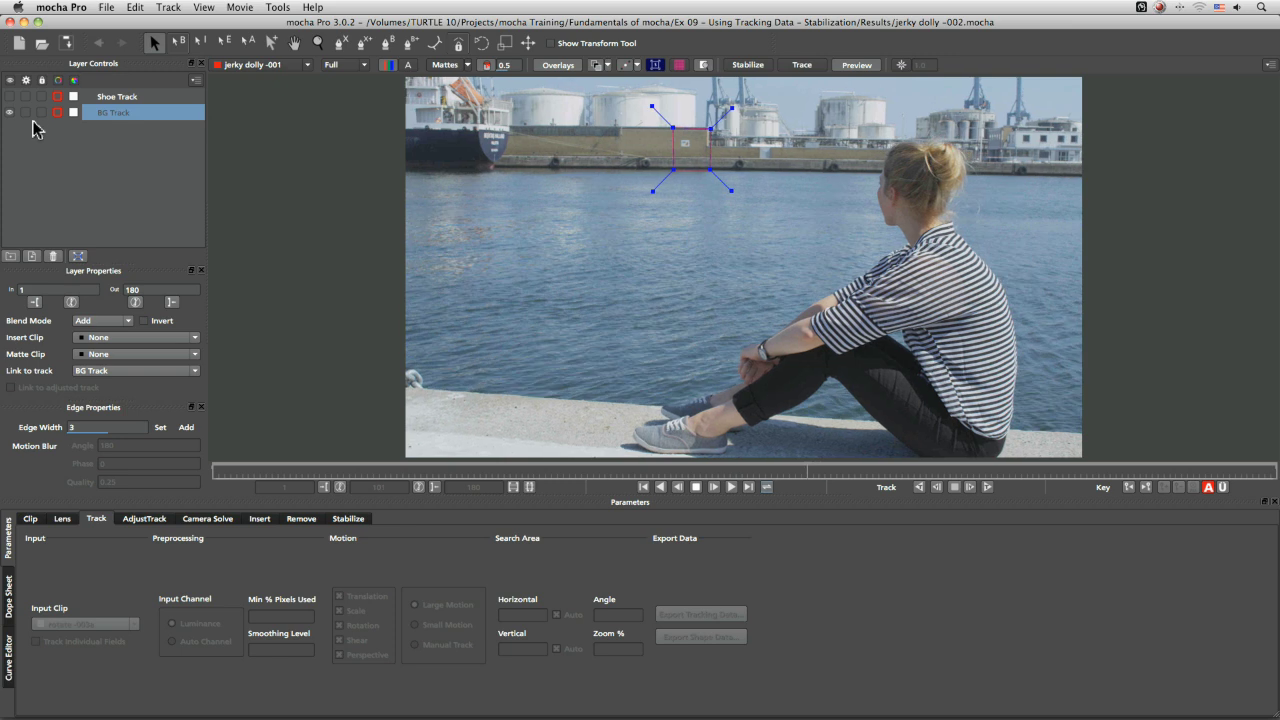
left_click(10, 96)
left_click(120, 96)
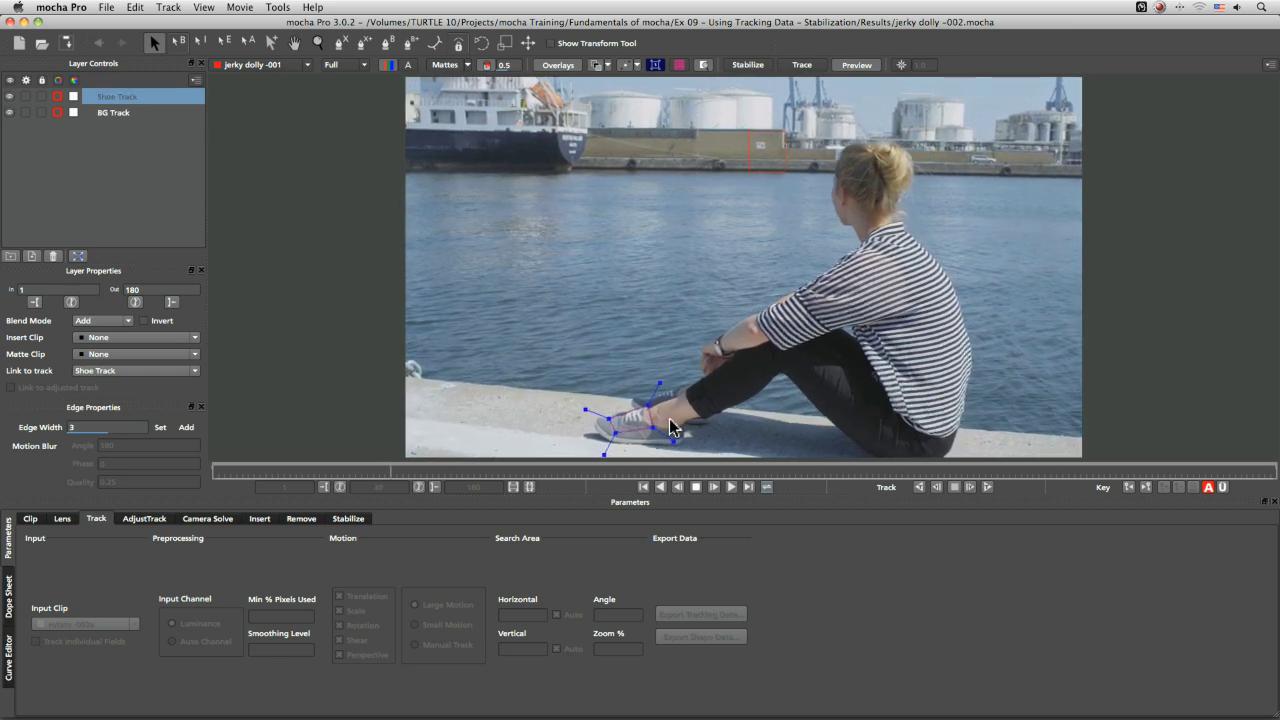
left_click(697, 488)
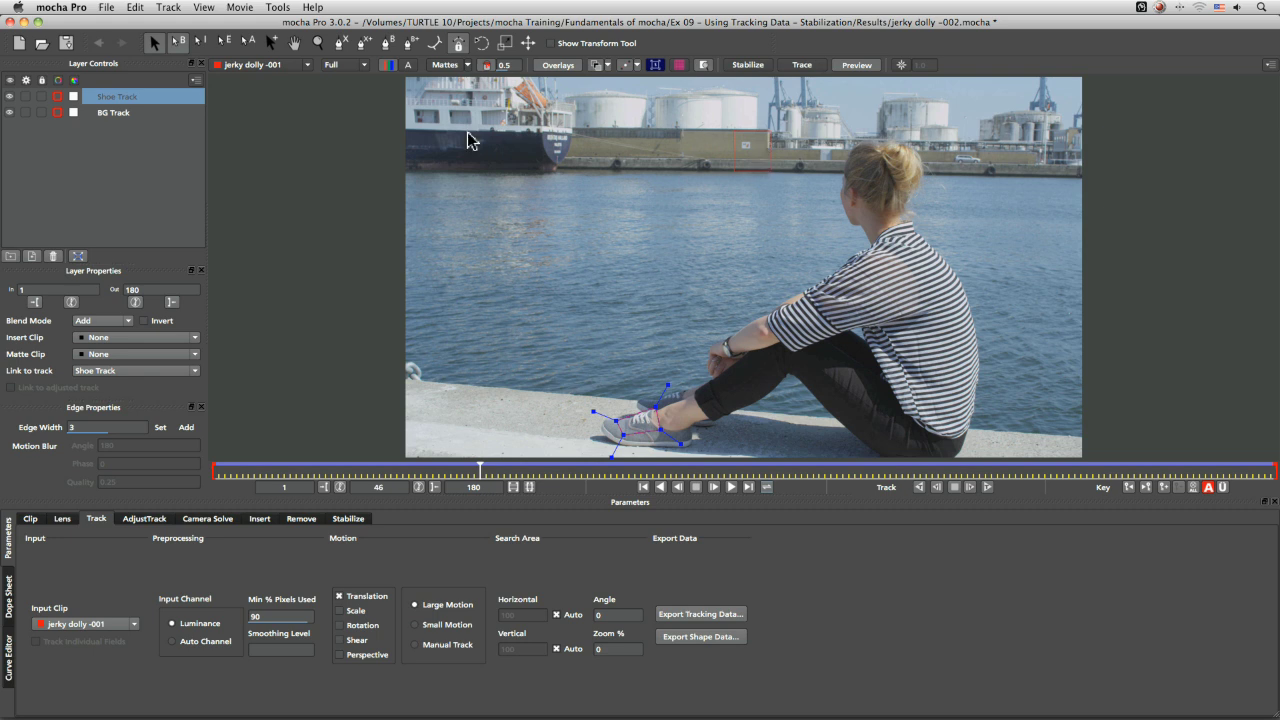
left_click(132, 113)
left_click(116, 97)
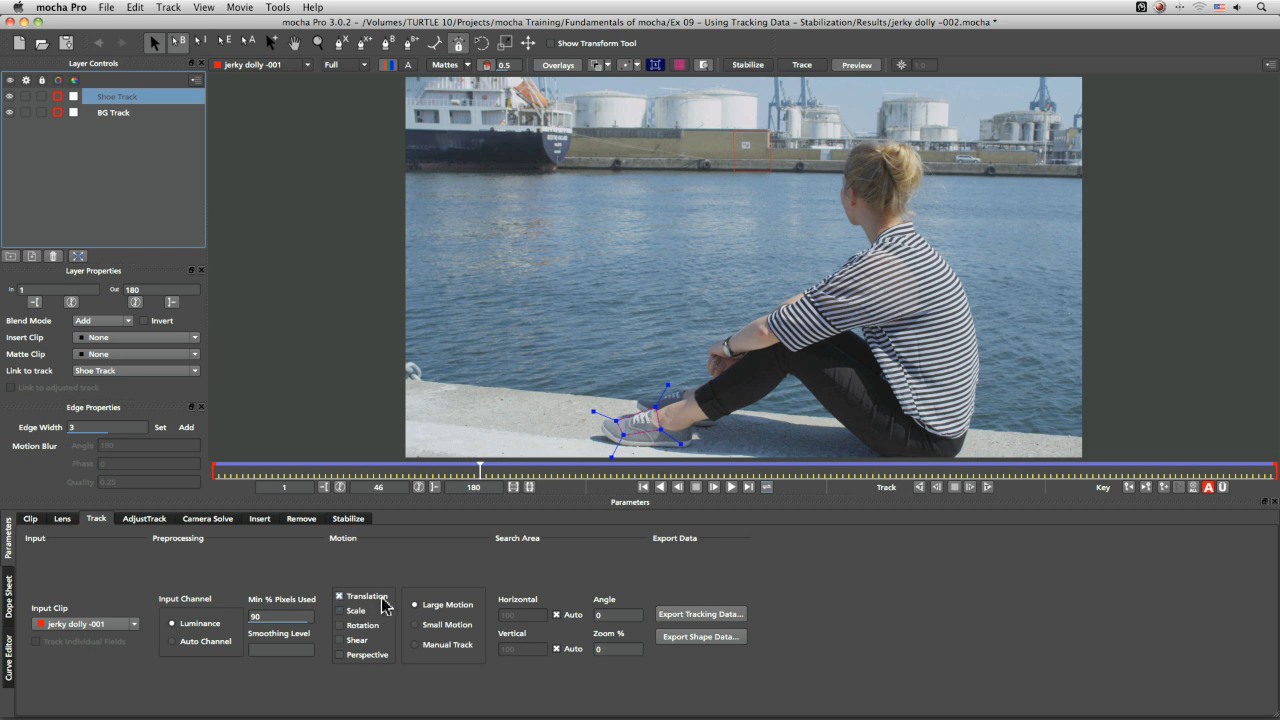
- Start exporting the BG Track layer's tracking data with the format Final Cut Basic Motion [translate, rotate, scale] (*.xml)
left_click(118, 113)
left_click(125, 113)
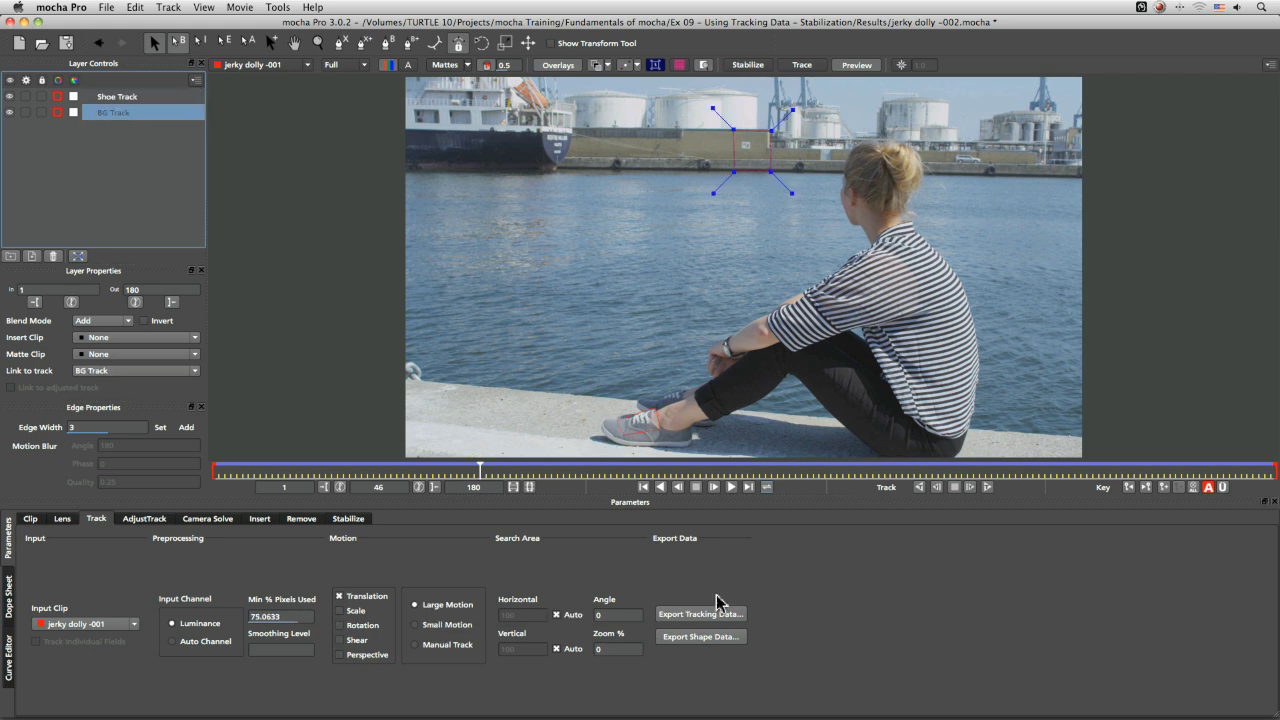
left_click(743, 620)
left_click(779, 352)
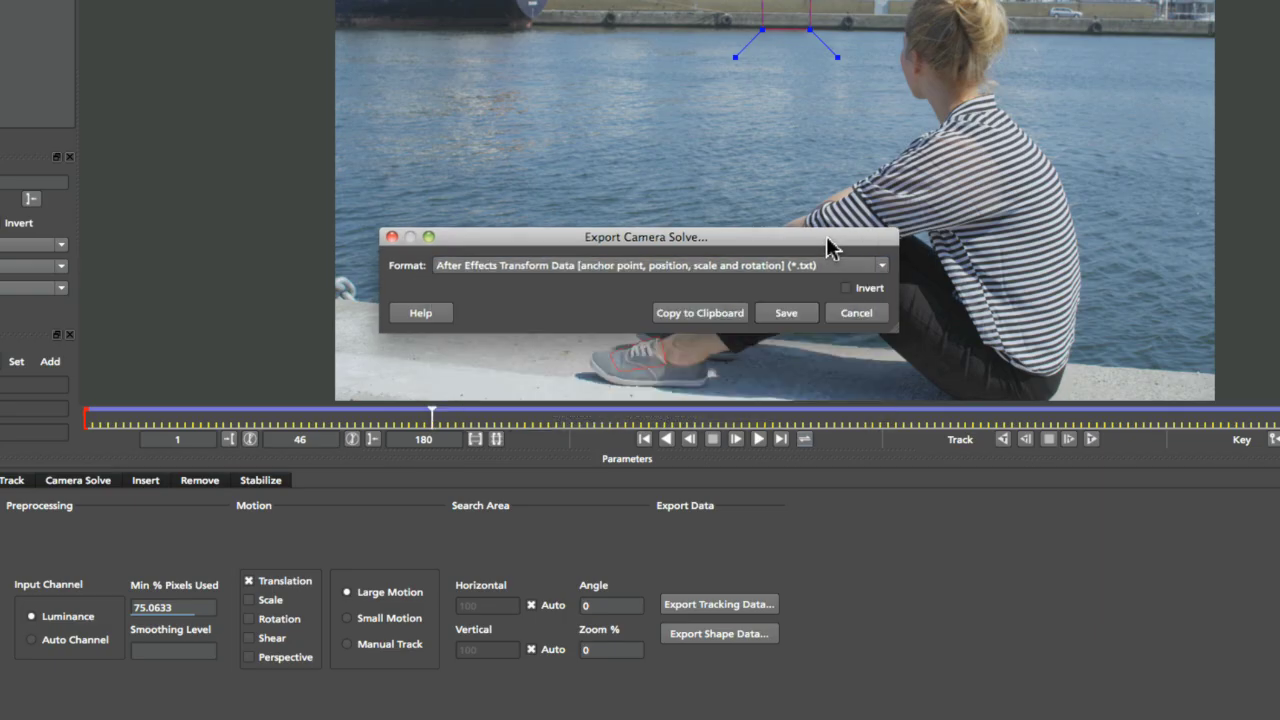
left_click_drag(829, 240, 826, 171)
left_click(860, 198)
left_click_drag(876, 253, 874, 277)
left_click(760, 293)
left_click(839, 198)
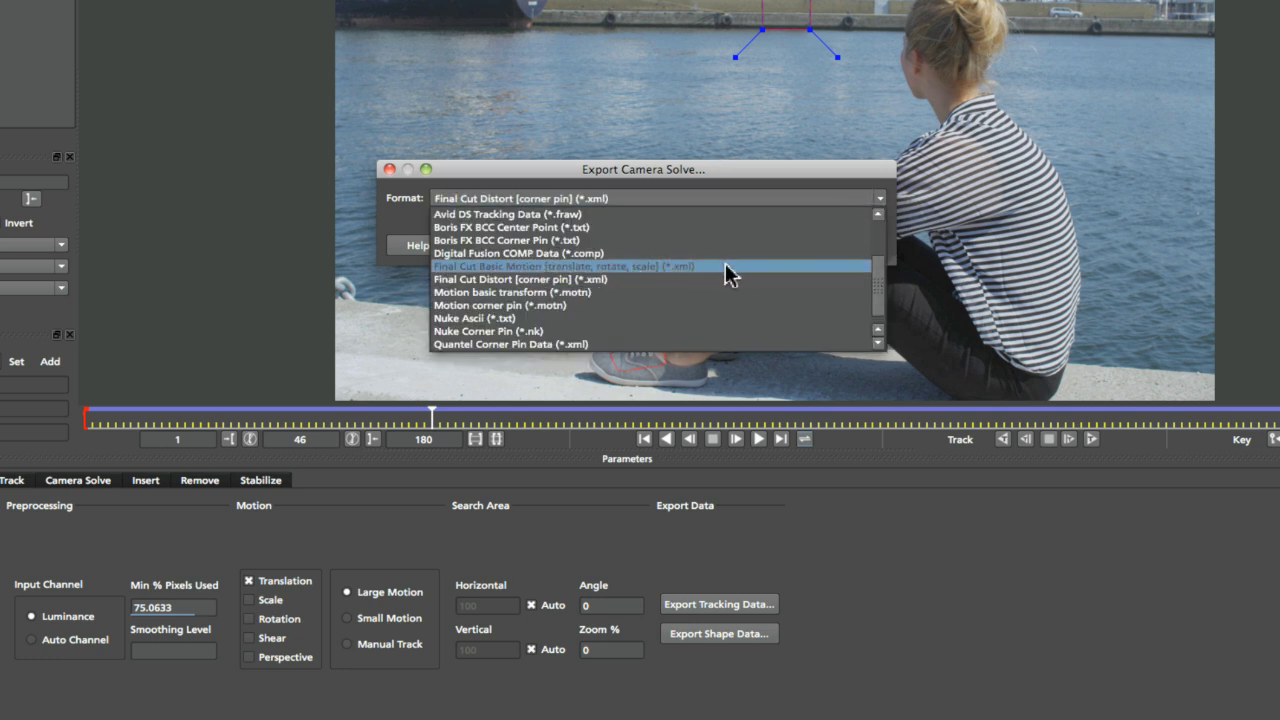
left_click(698, 266)
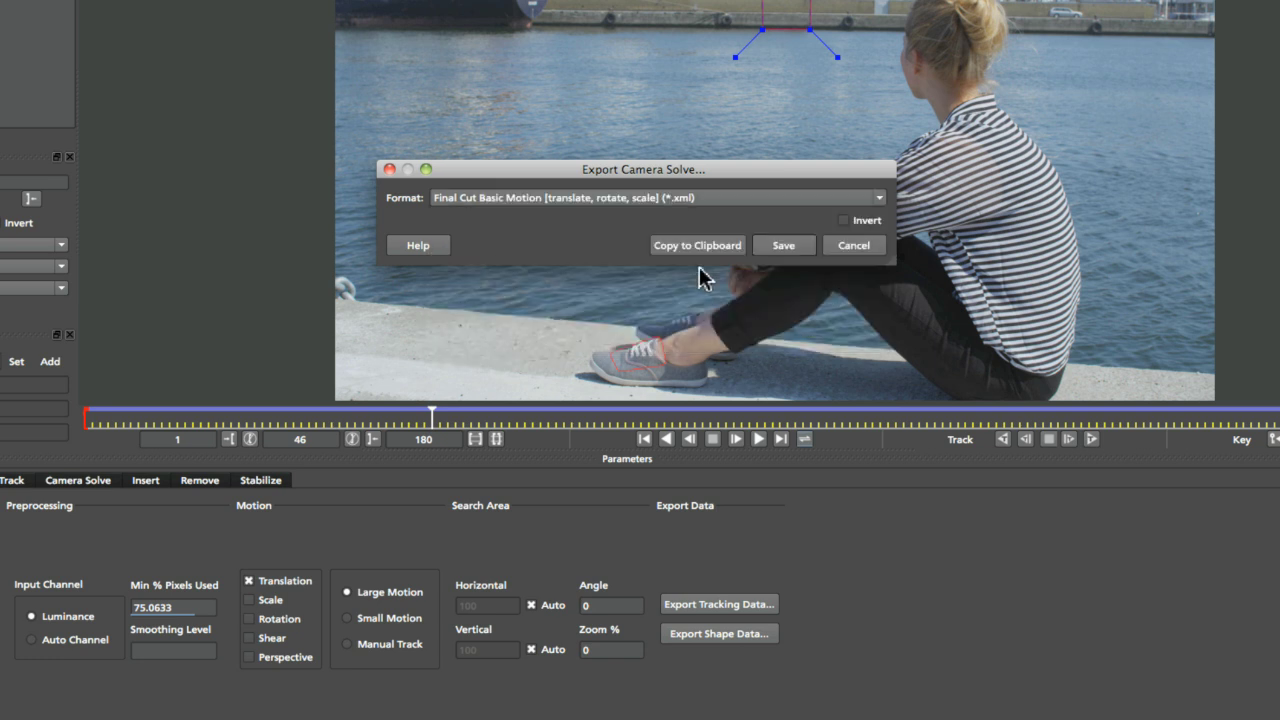
- Enable Invert for the exported data and save it in the Ex 09 folder as BG Track - FCP
left_click(844, 221)
left_click(783, 246)
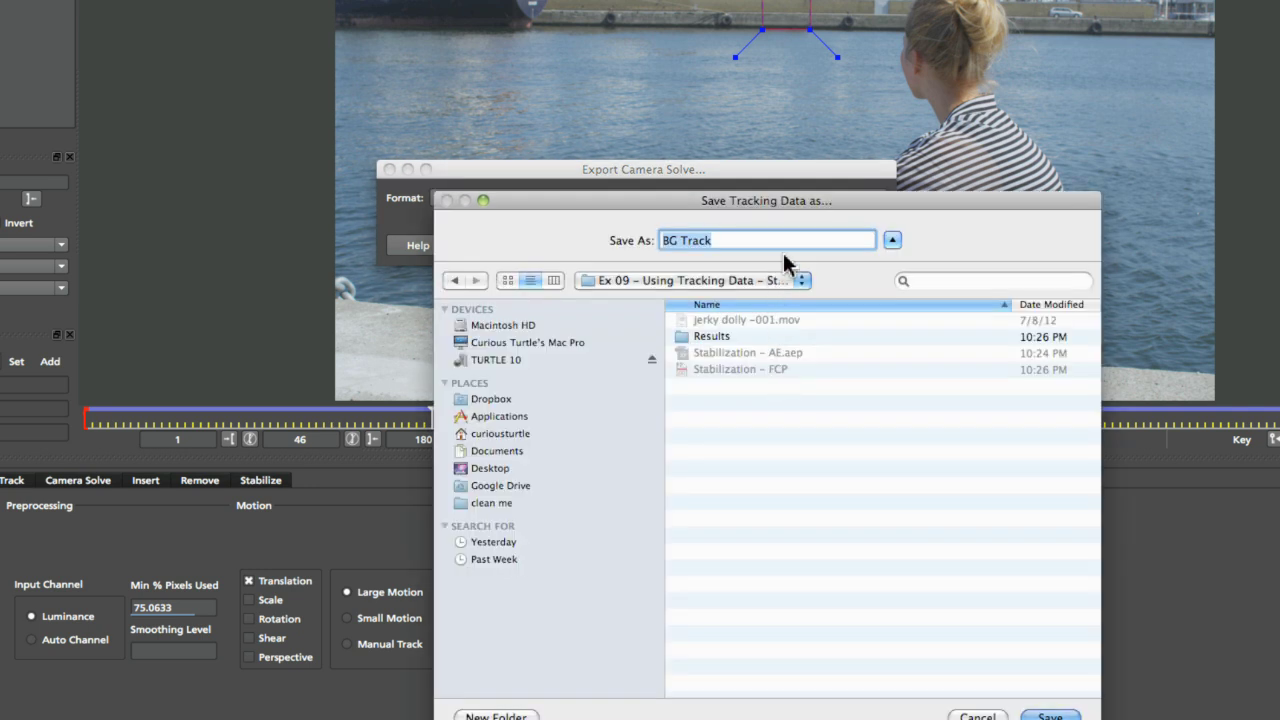
key("Right")
type("- FC")
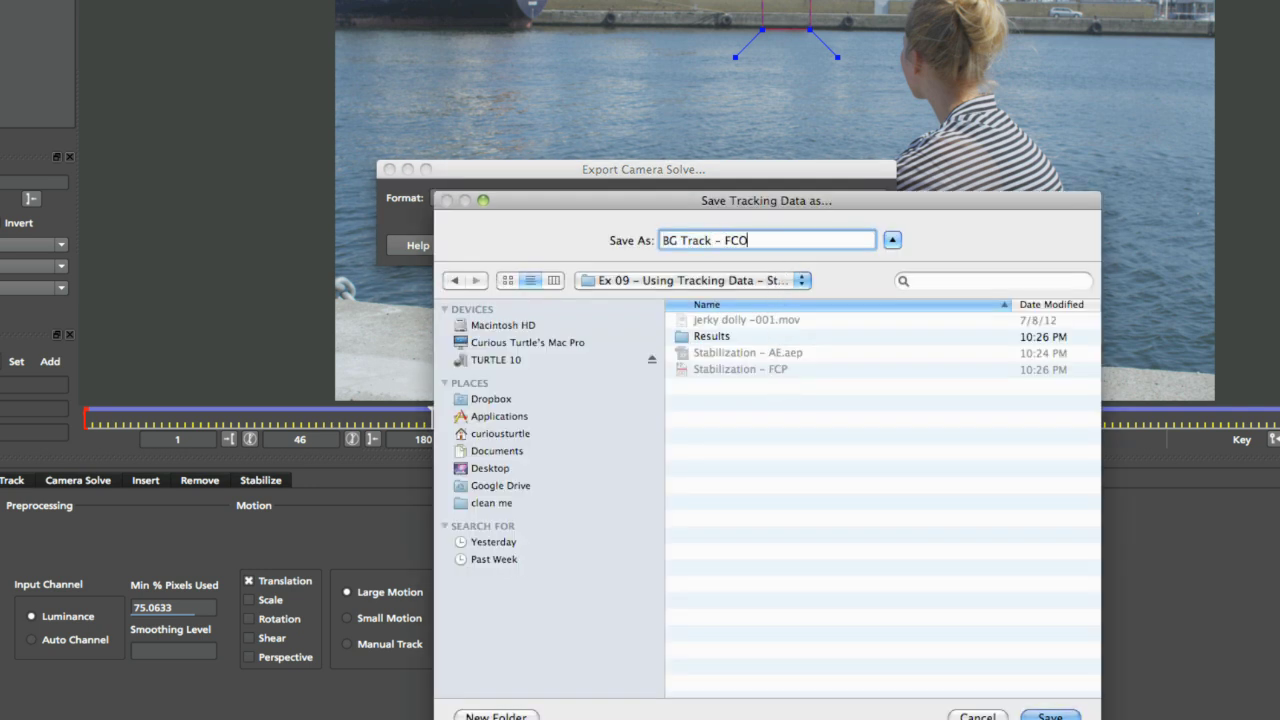
left_click(1050, 716)
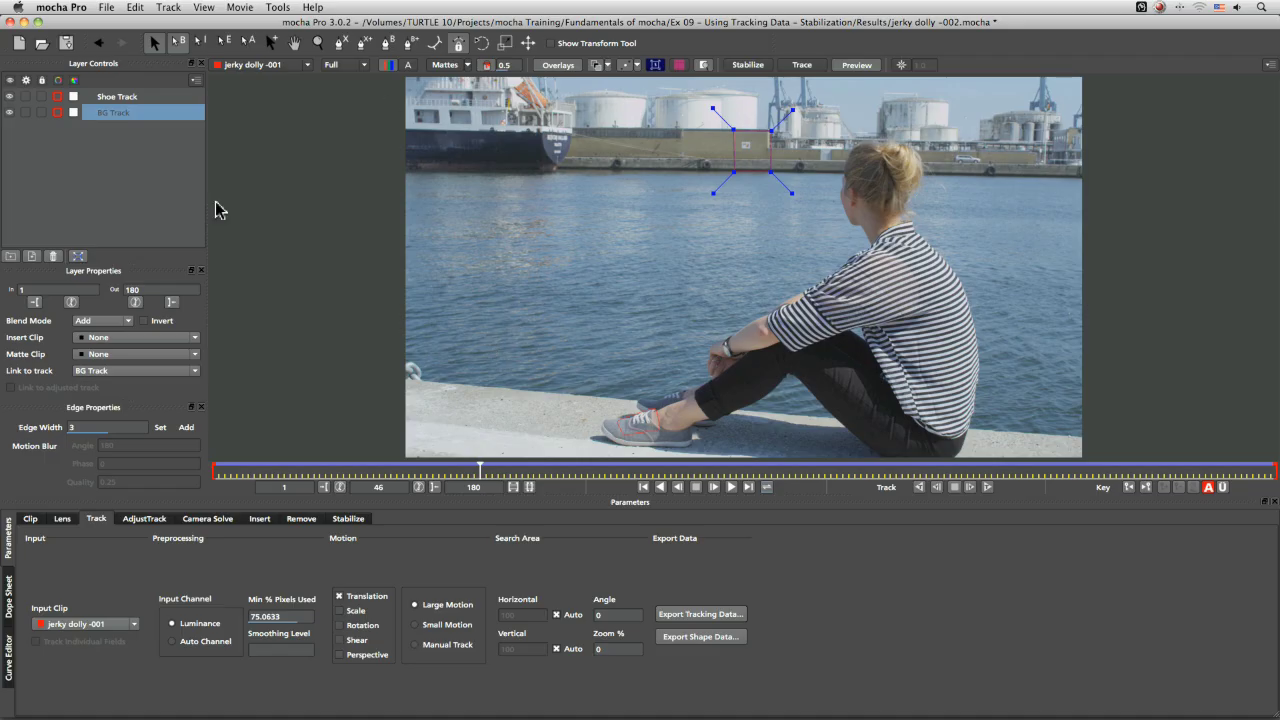
- Export the Shoe Track layer's inverted tracking data as Final Cut Basic Motion XML, saved as Shoe Track - FCP
left_click(120, 97)
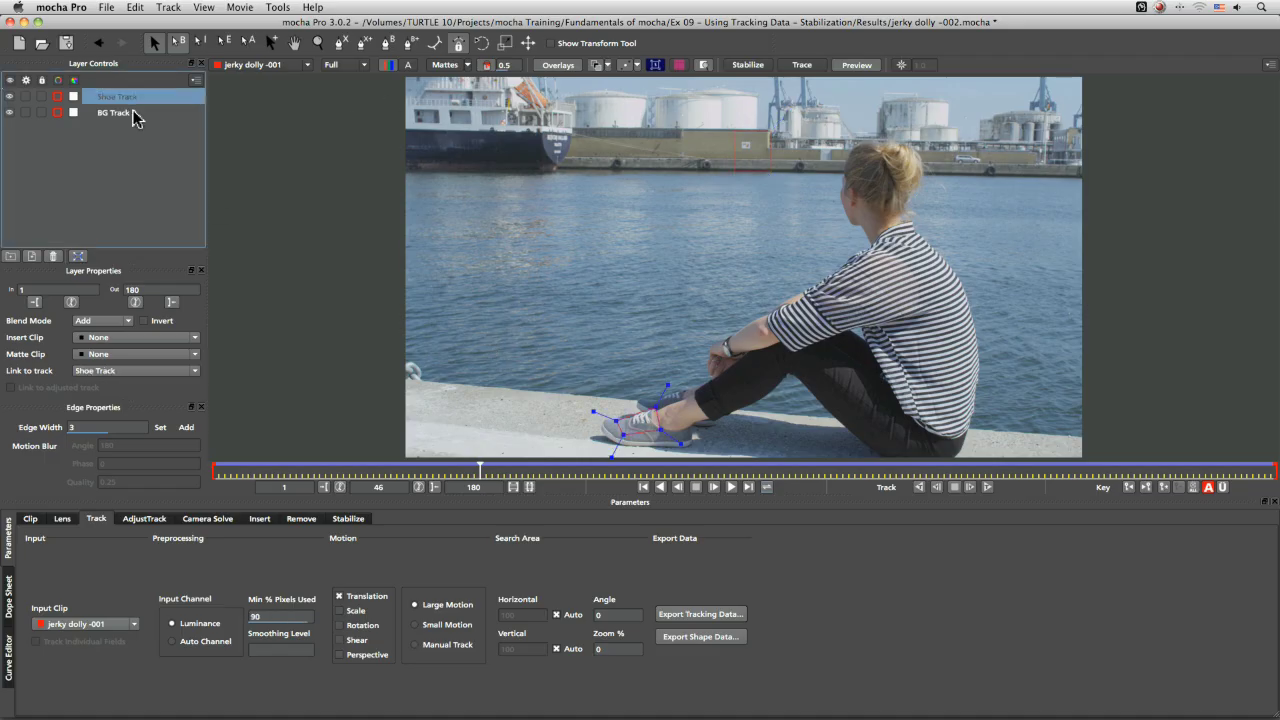
left_click(716, 614)
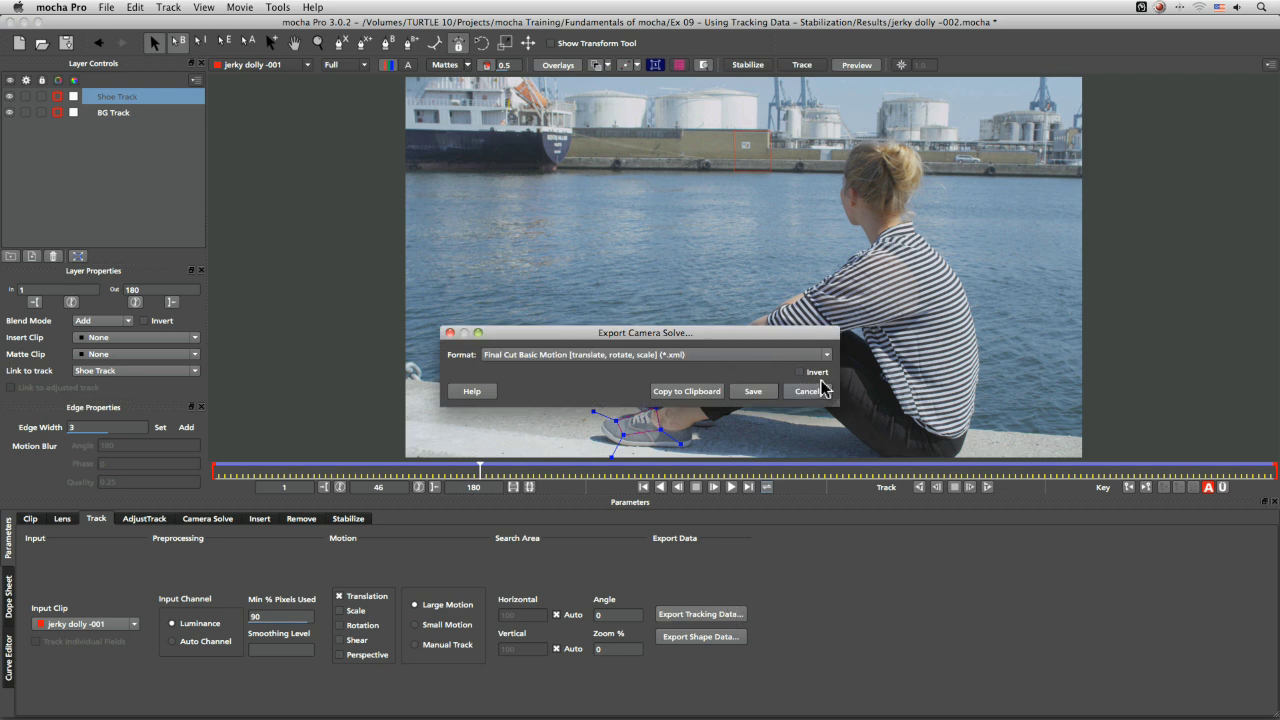
left_click(810, 373)
left_click(760, 395)
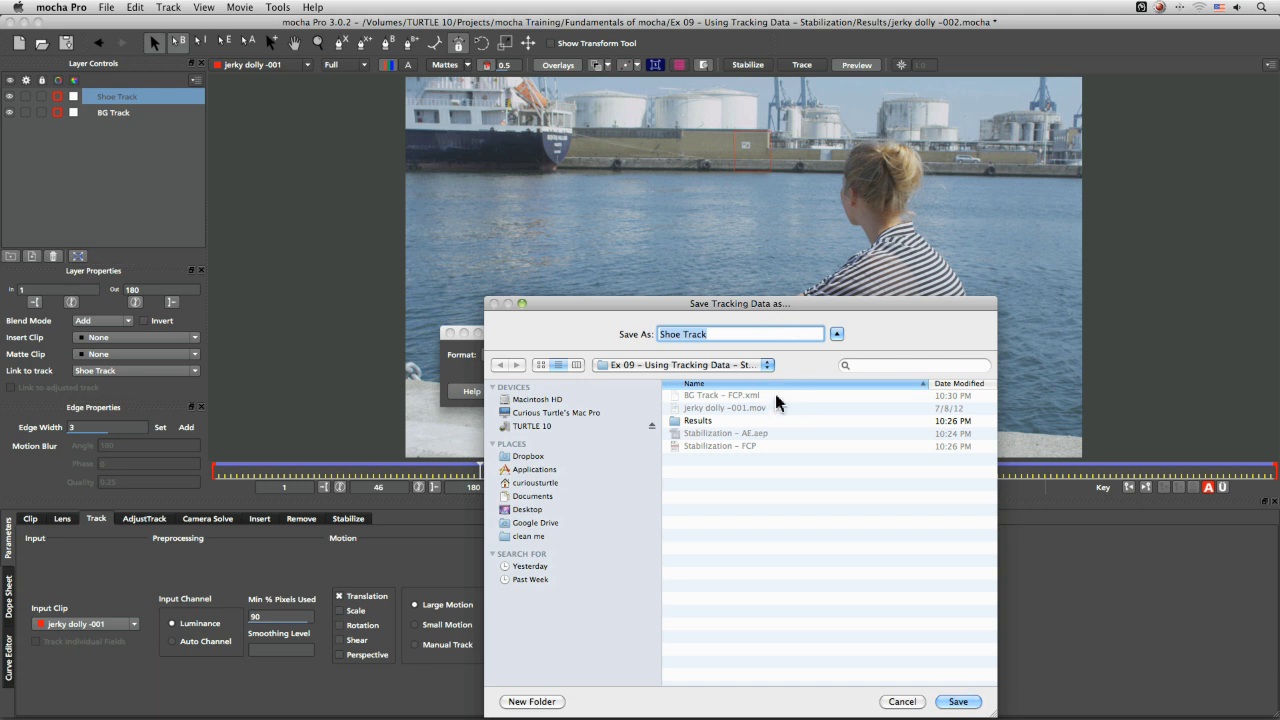
key("Right")
type("-")
key("Return")
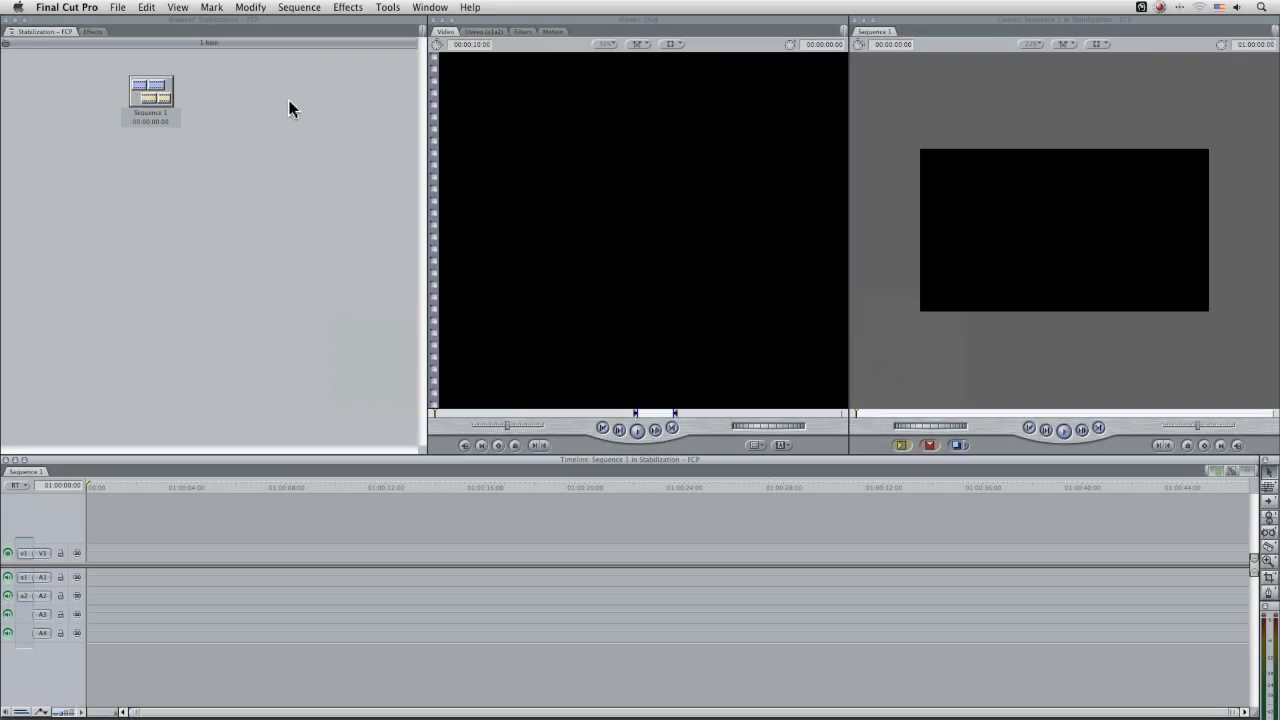
- Switch to Final Cut Pro and import BG Track - FCP.xml from the Ex 09 folder into the Stabilization - FCP project
right_click(284, 95)
mouse_move(343, 100)
left_click(437, 158)
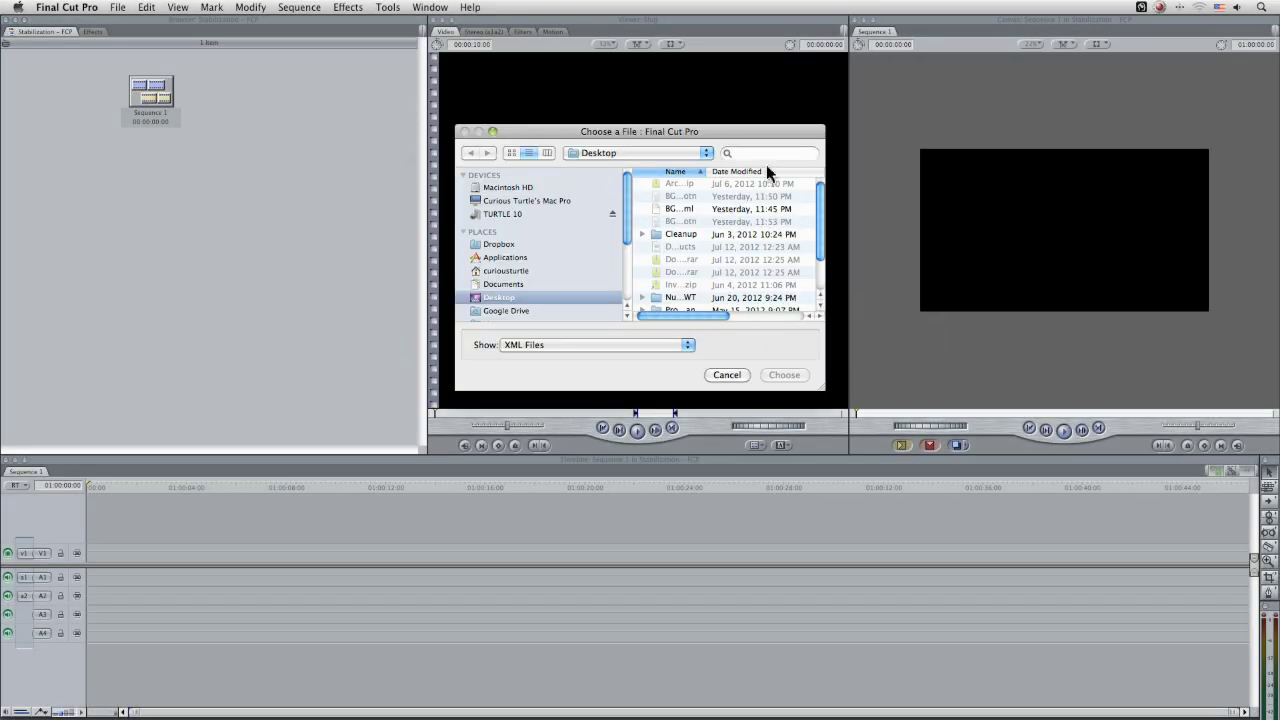
left_click(645, 152)
left_click(658, 262)
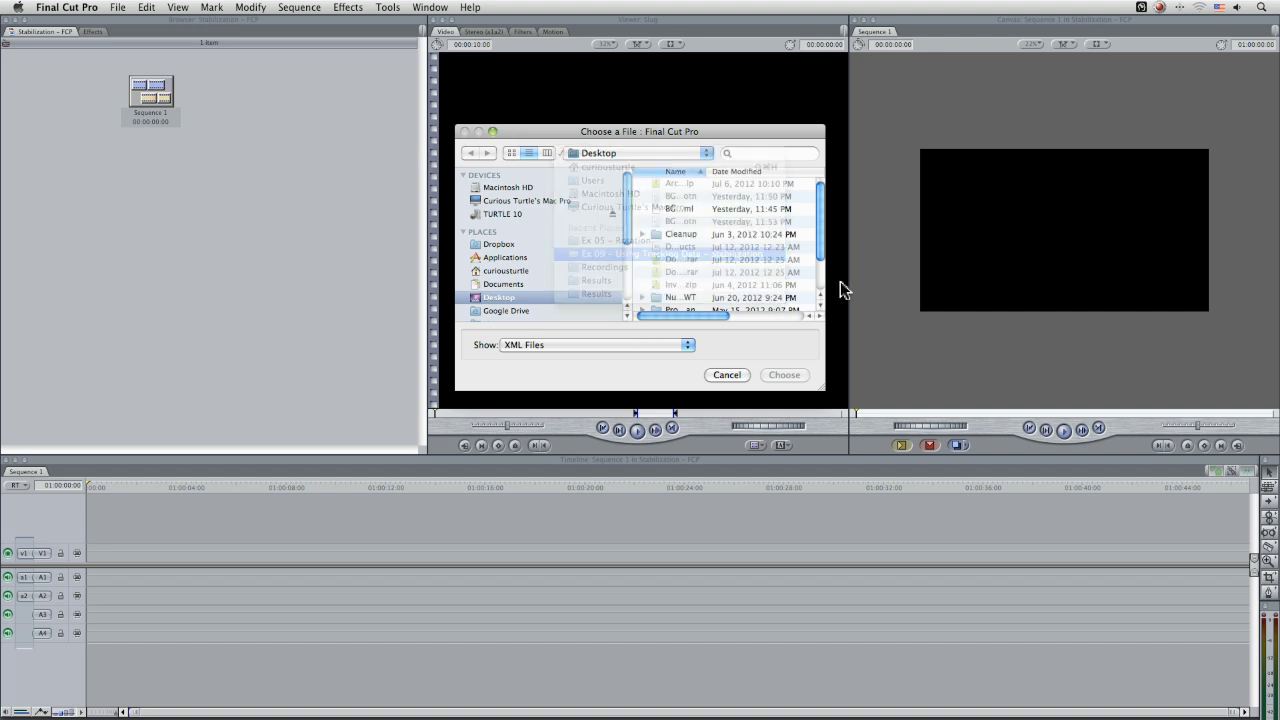
left_click(718, 184)
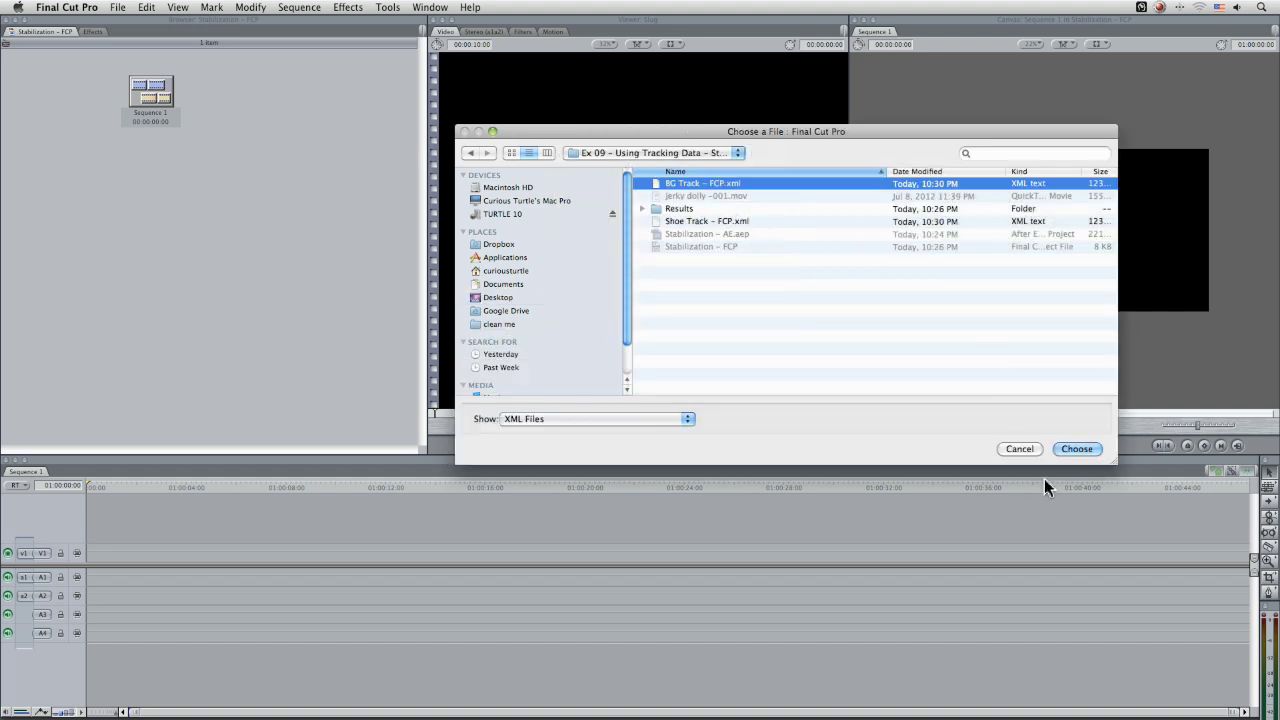
left_click(1088, 450)
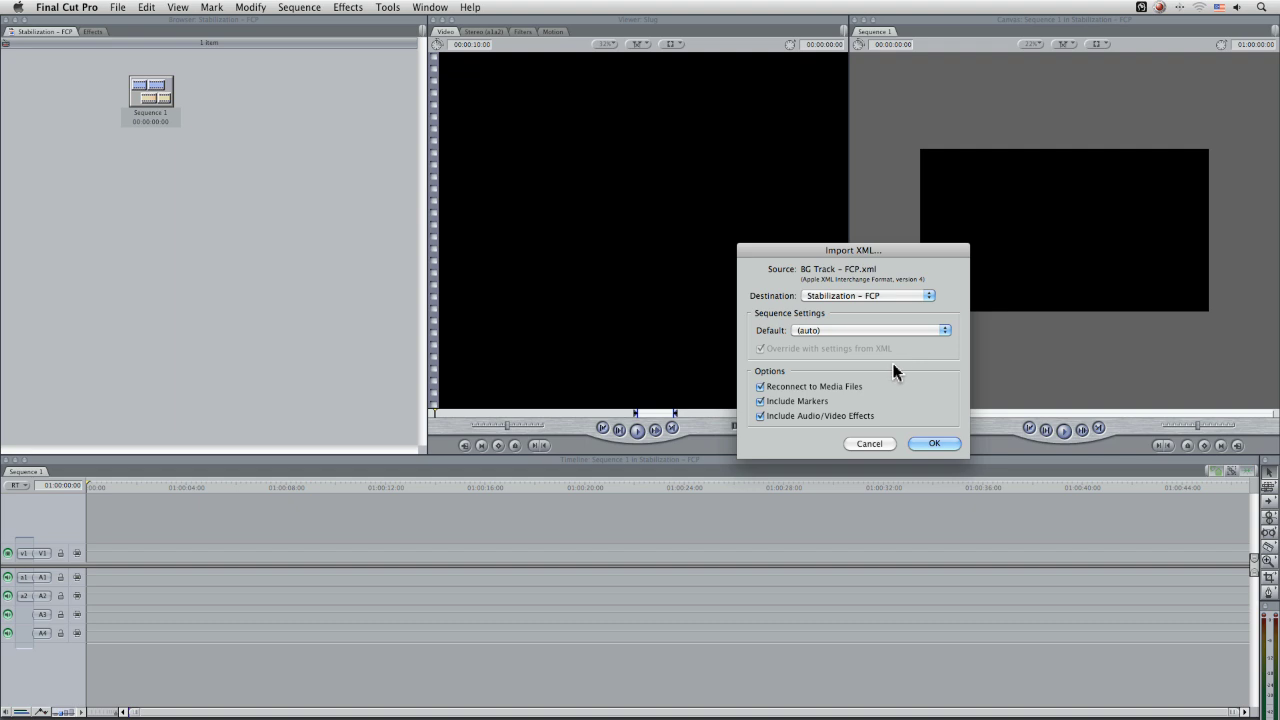
left_click(947, 446)
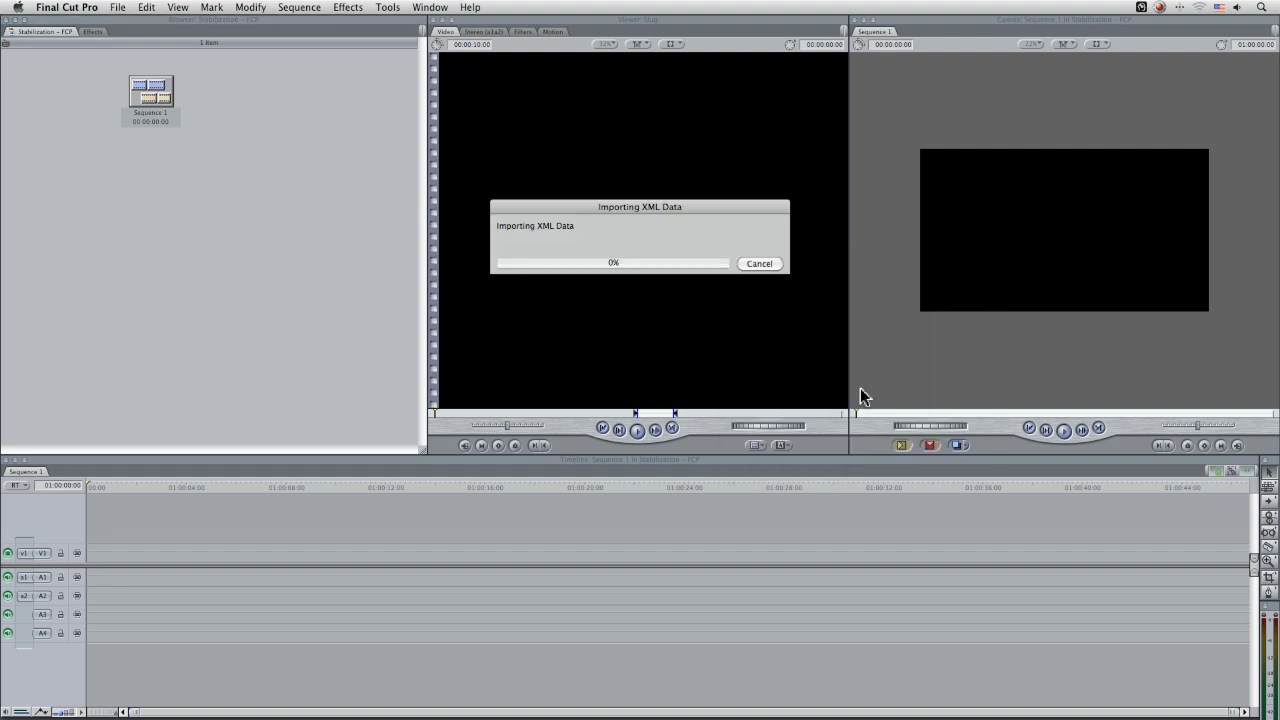
- Shorten the imported clip's name to mocha basic motion - FCP.xml and move the clip beside Sequence 1 in the Browser
double_click(182, 192)
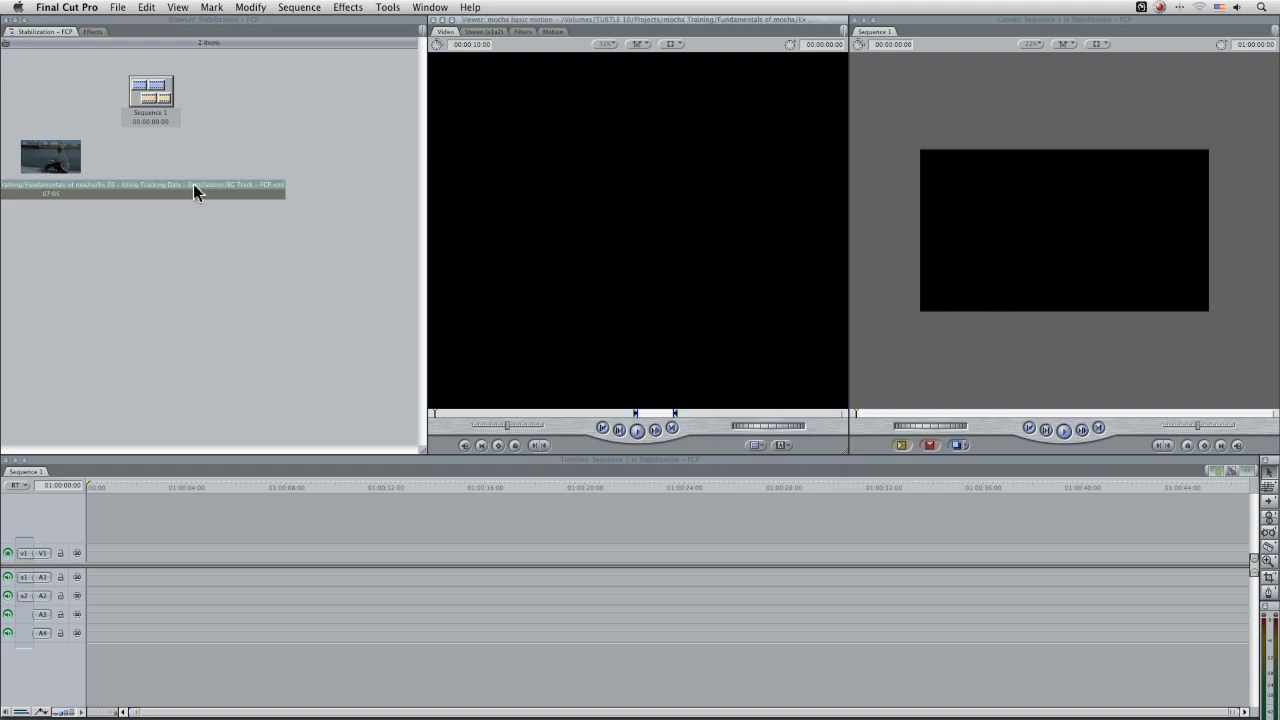
left_click(154, 185)
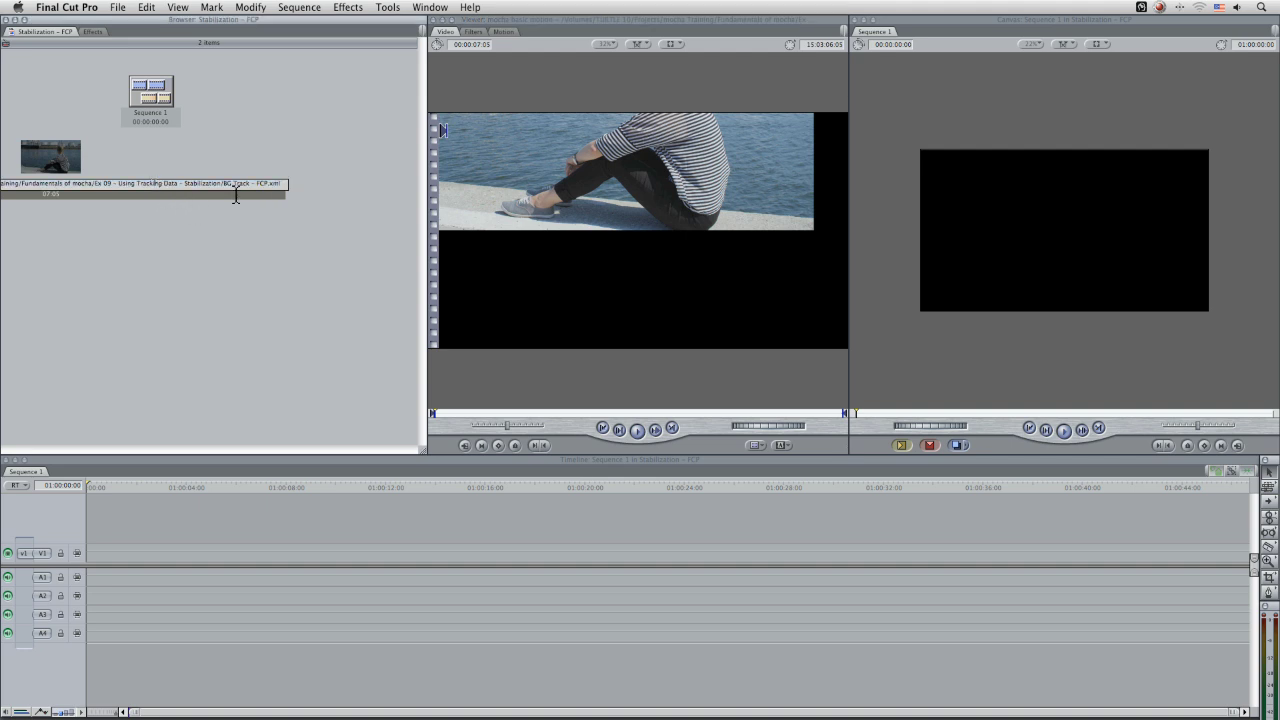
left_click(21, 190, "shift")
key("BackSpace")
key("Return")
left_click_drag(50, 160, 316, 177)
key("BackSpace")
key("Return")
- Preview the renamed clip, place it at the start of track V1 in Sequence 1, and return the playhead to the beginning
double_click(278, 121)
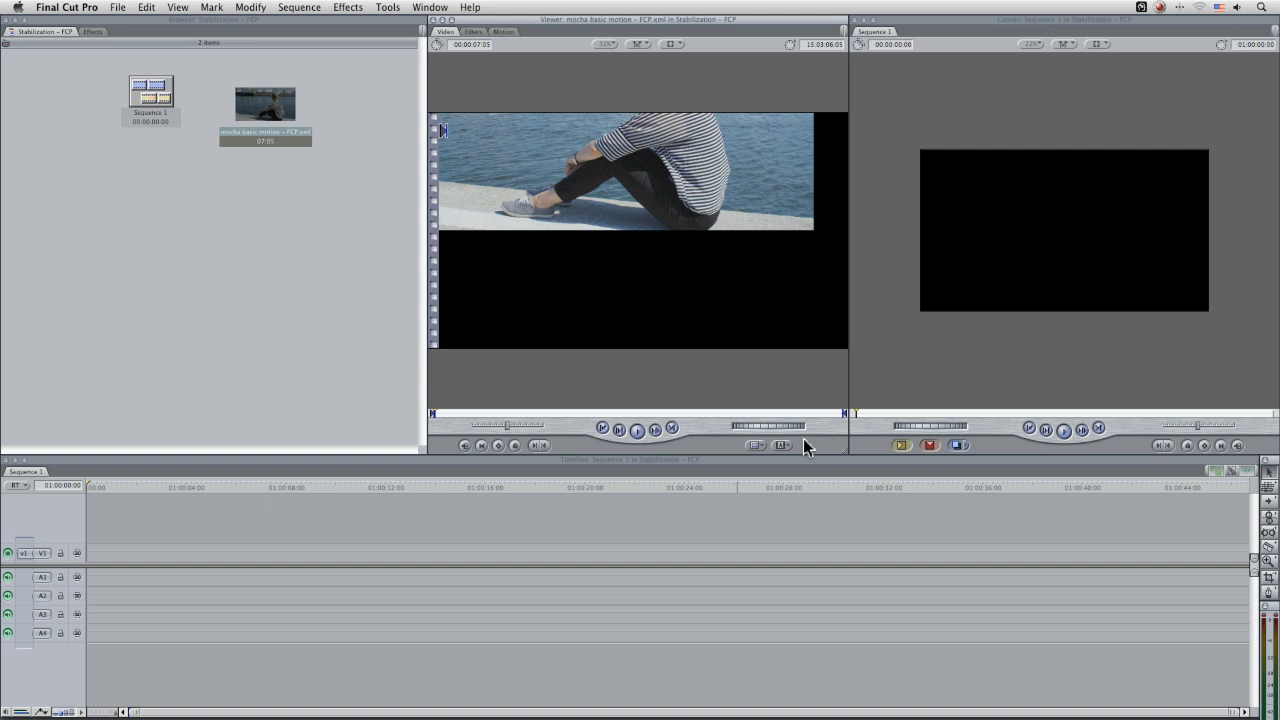
left_click(636, 432)
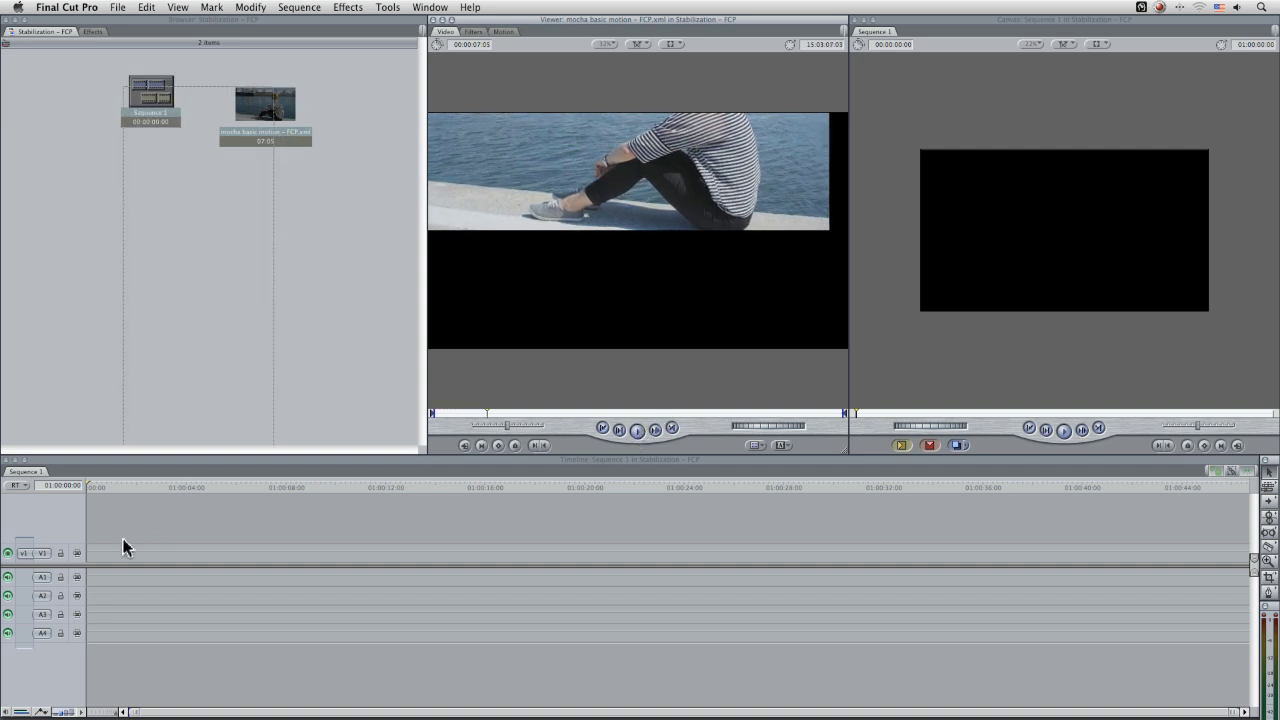
left_click_drag(271, 134, 91, 558)
left_click(745, 213)
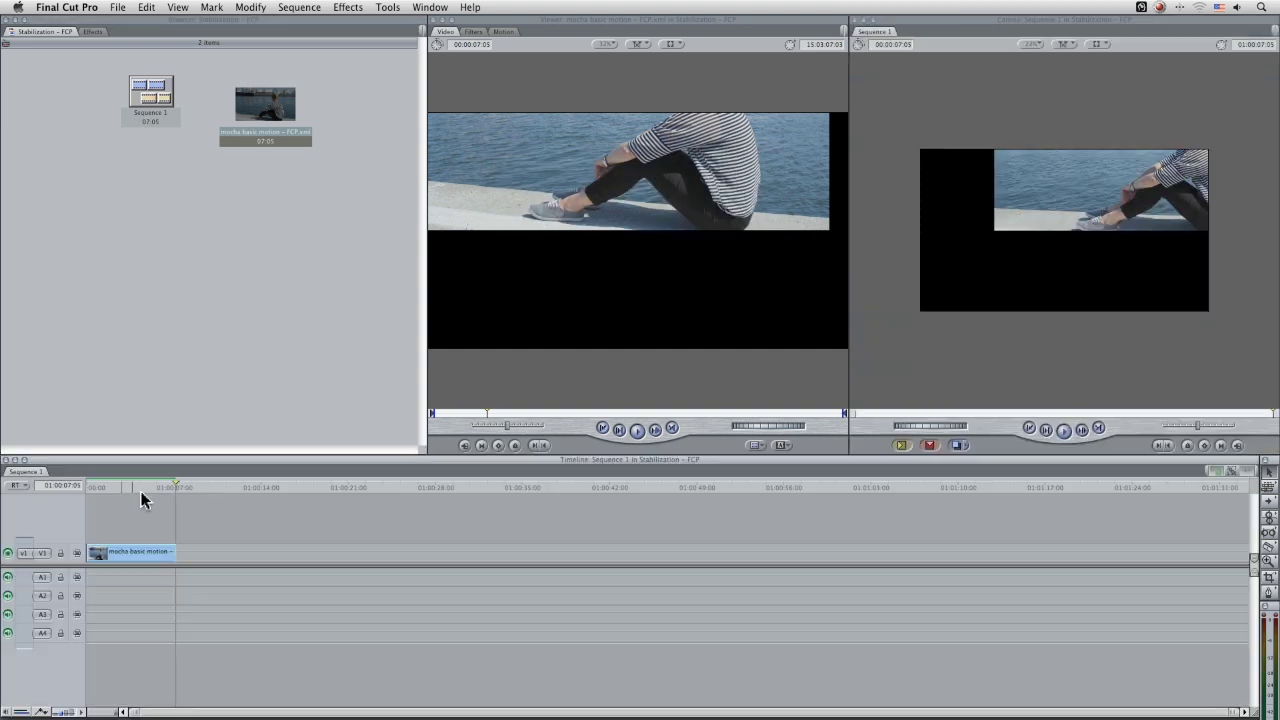
left_click_drag(141, 494, 84, 488)
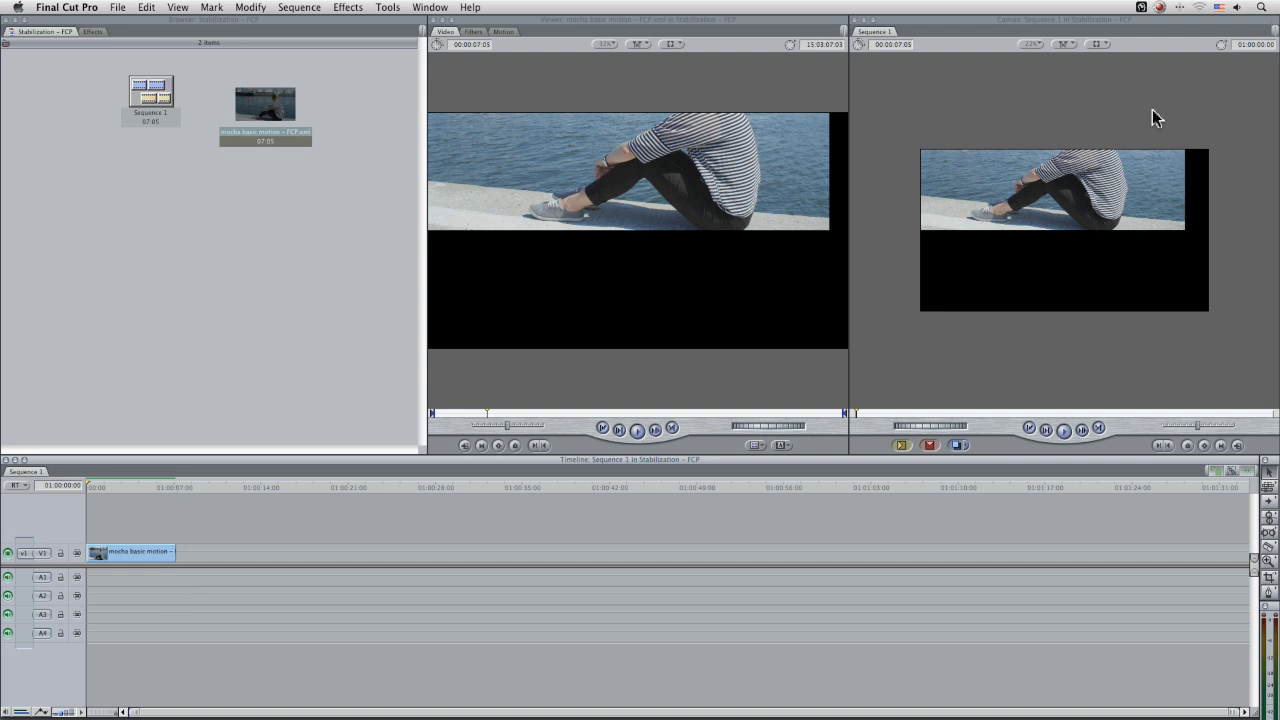
- Open the timeline clip's motion parameters, try an Anchor Point of 100, 0, and undo that change
double_click(130, 557)
left_click(502, 32)
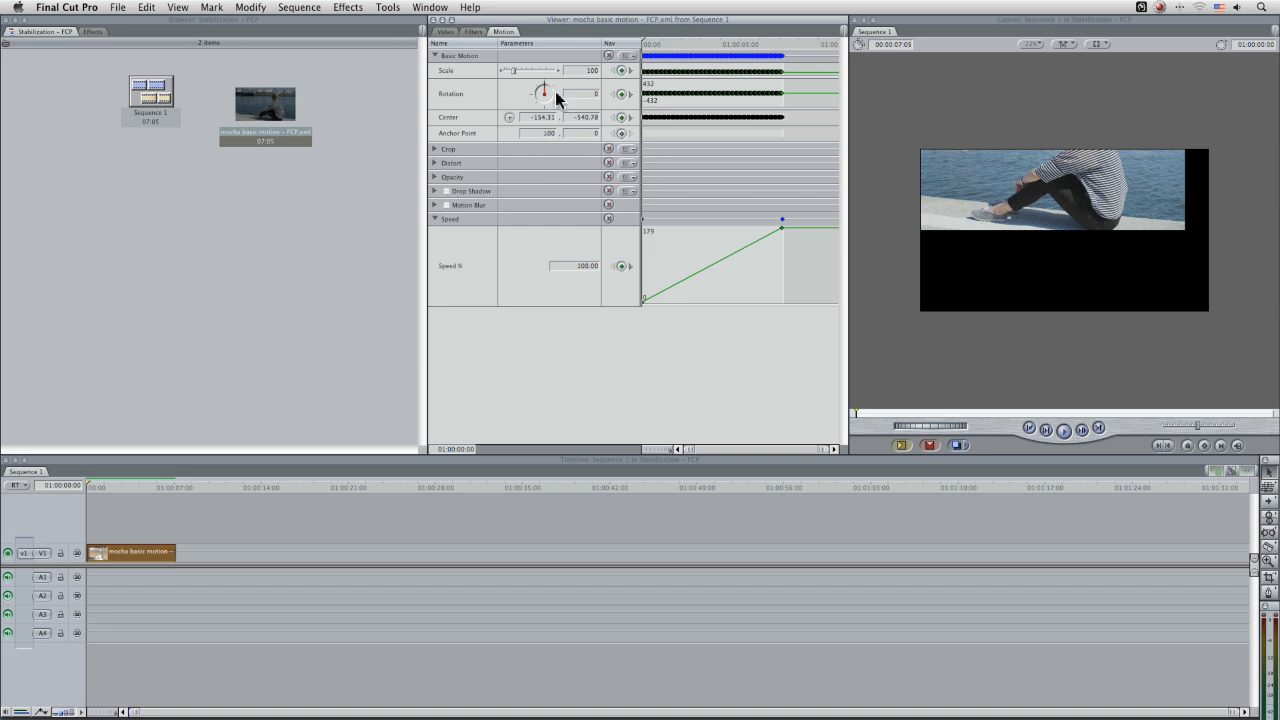
mouse_move(545, 90)
left_mouse_down()
mouse_move(558, 92)
mouse_move(533, 92)
left_mouse_up()
key("super+z")
- Apply the Basic 3D perspective video filter to the timeline clip
left_click(348, 7)
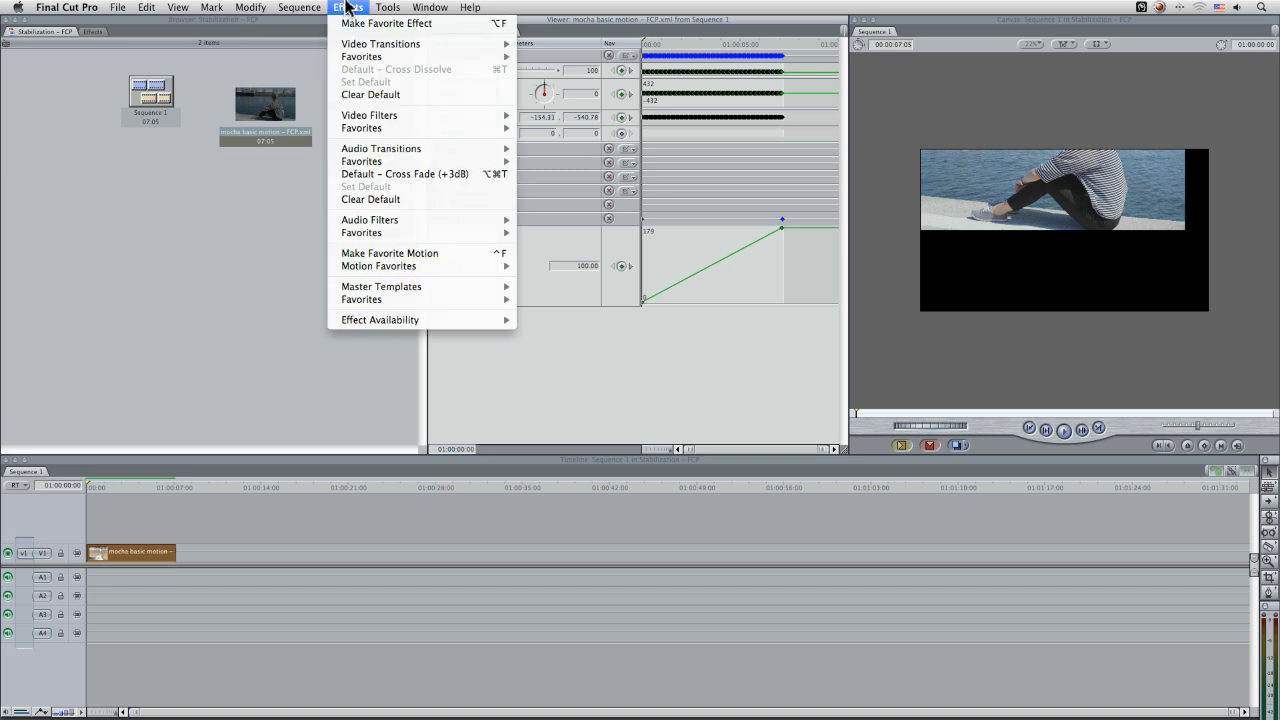
mouse_move(398, 116)
mouse_move(612, 148)
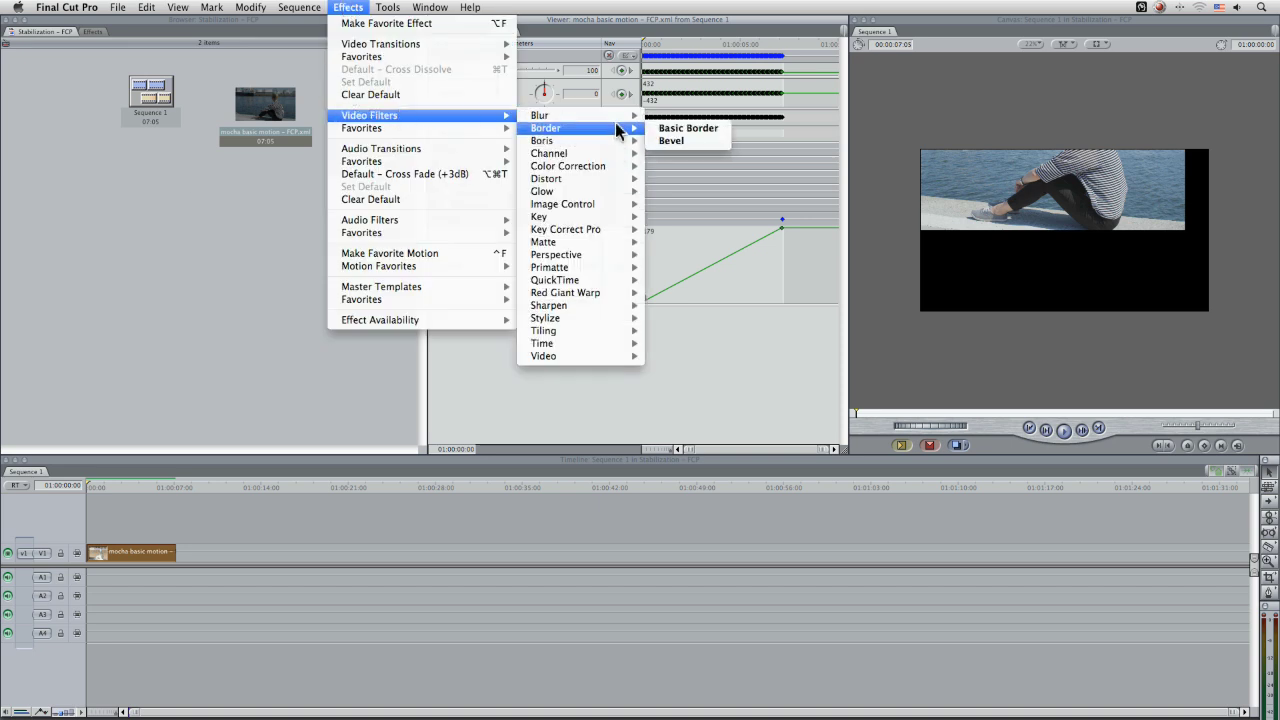
mouse_move(621, 198)
mouse_move(594, 256)
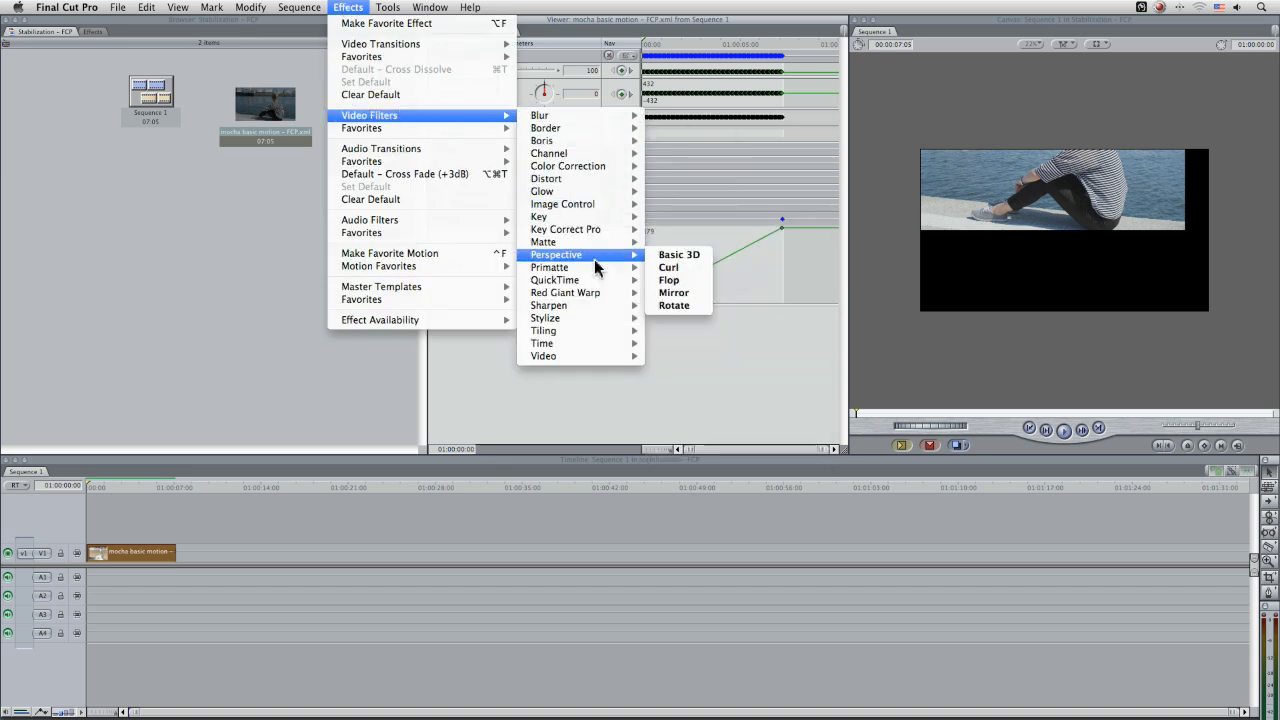
left_click(672, 252)
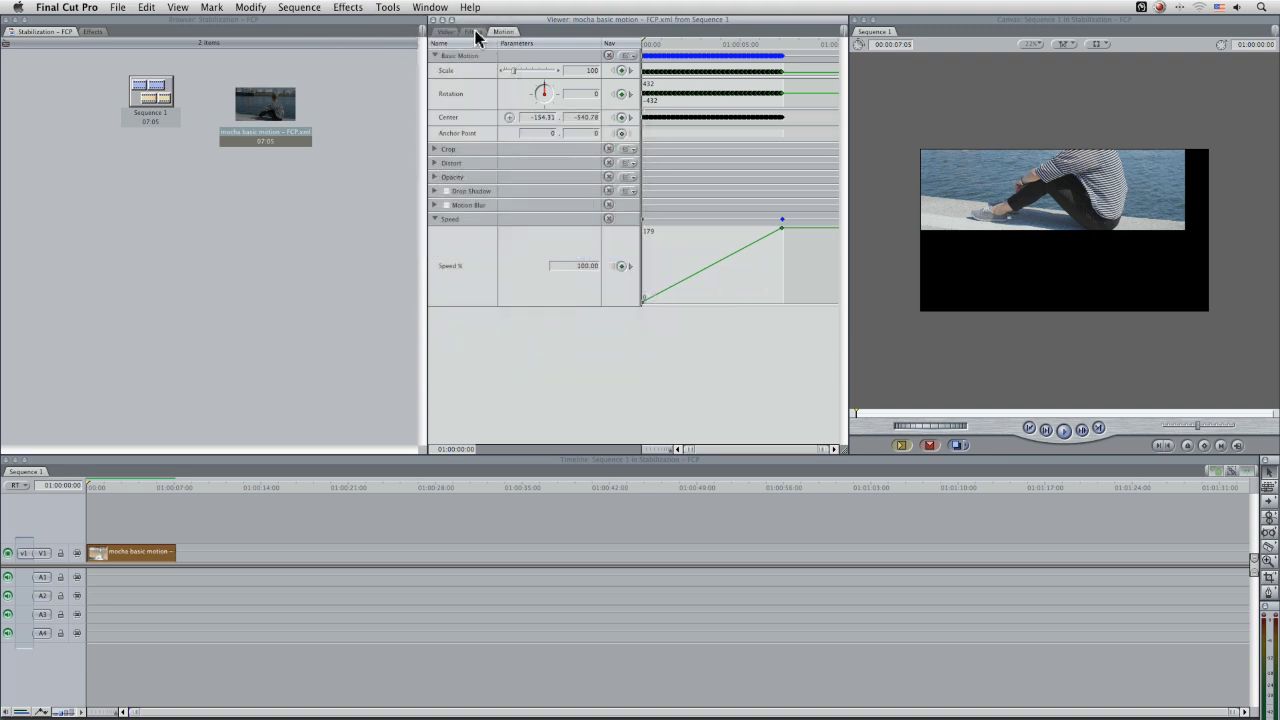
- Set the Basic 3D filter's Center to 300, 100 to reposition the clip in the frame
left_click(475, 31)
left_click(576, 178)
type("1")
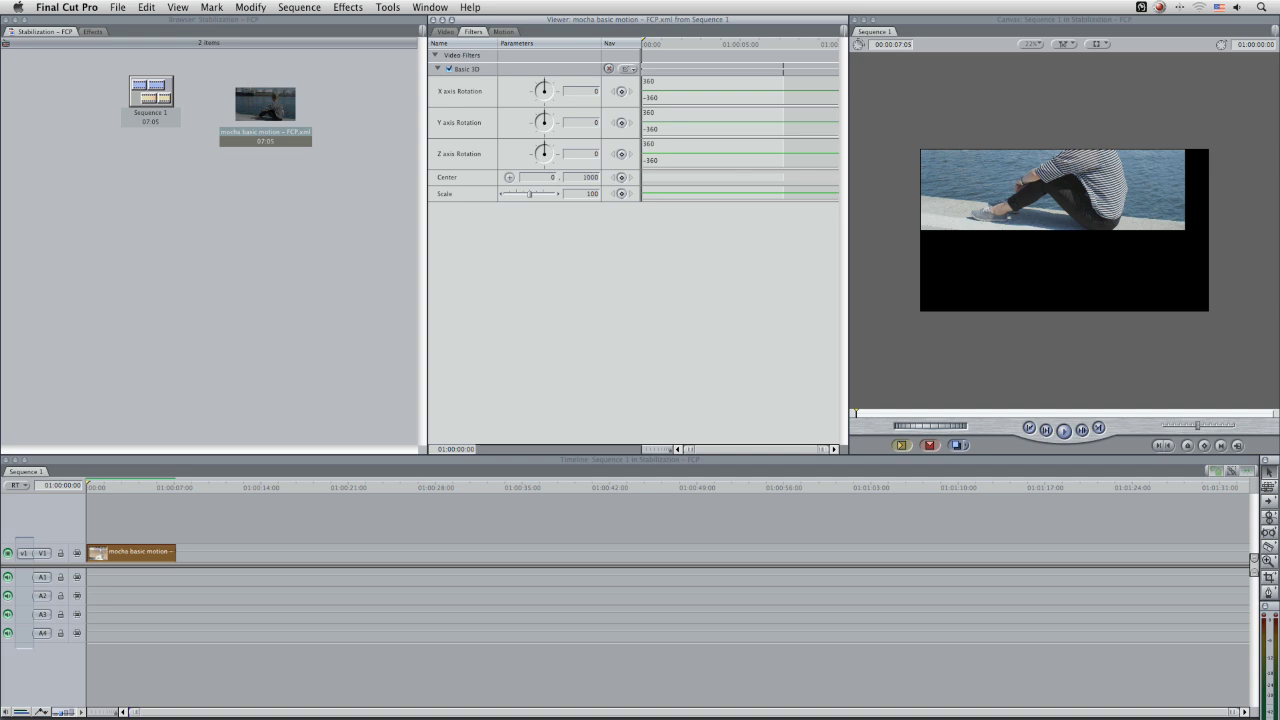
type("00")
key("Return")
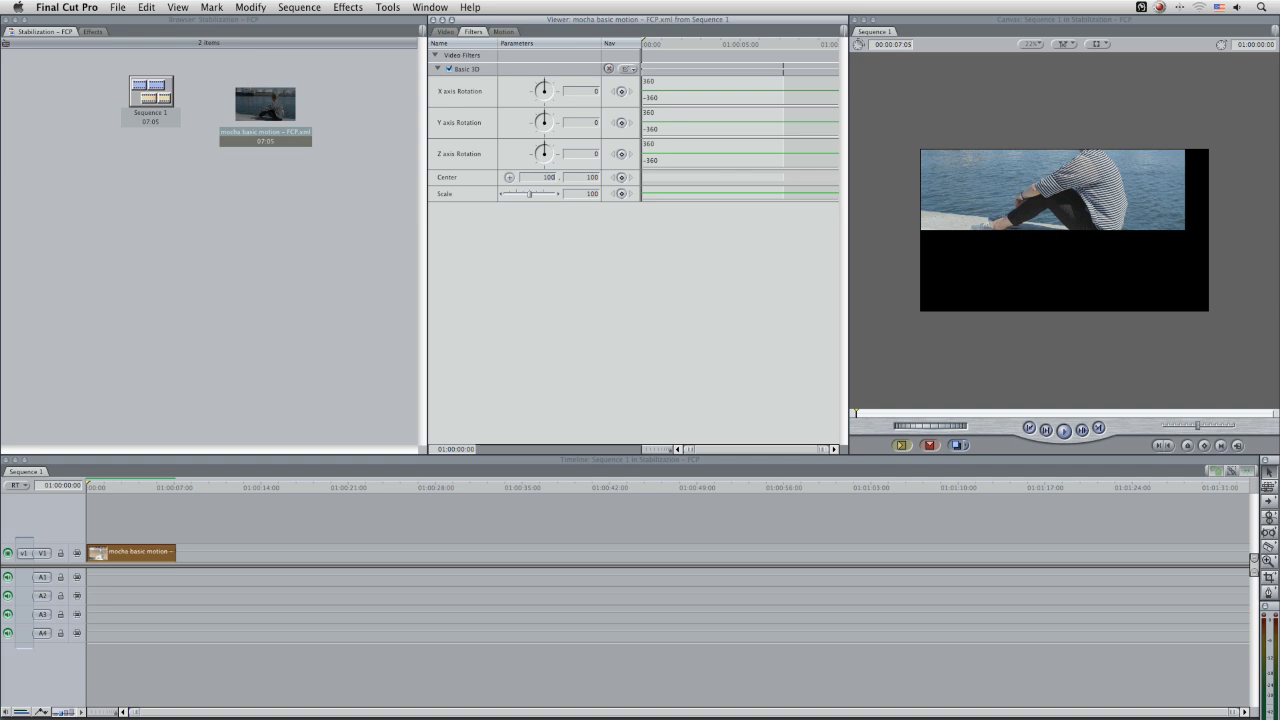
left_click(551, 177)
type("300")
key("Return")
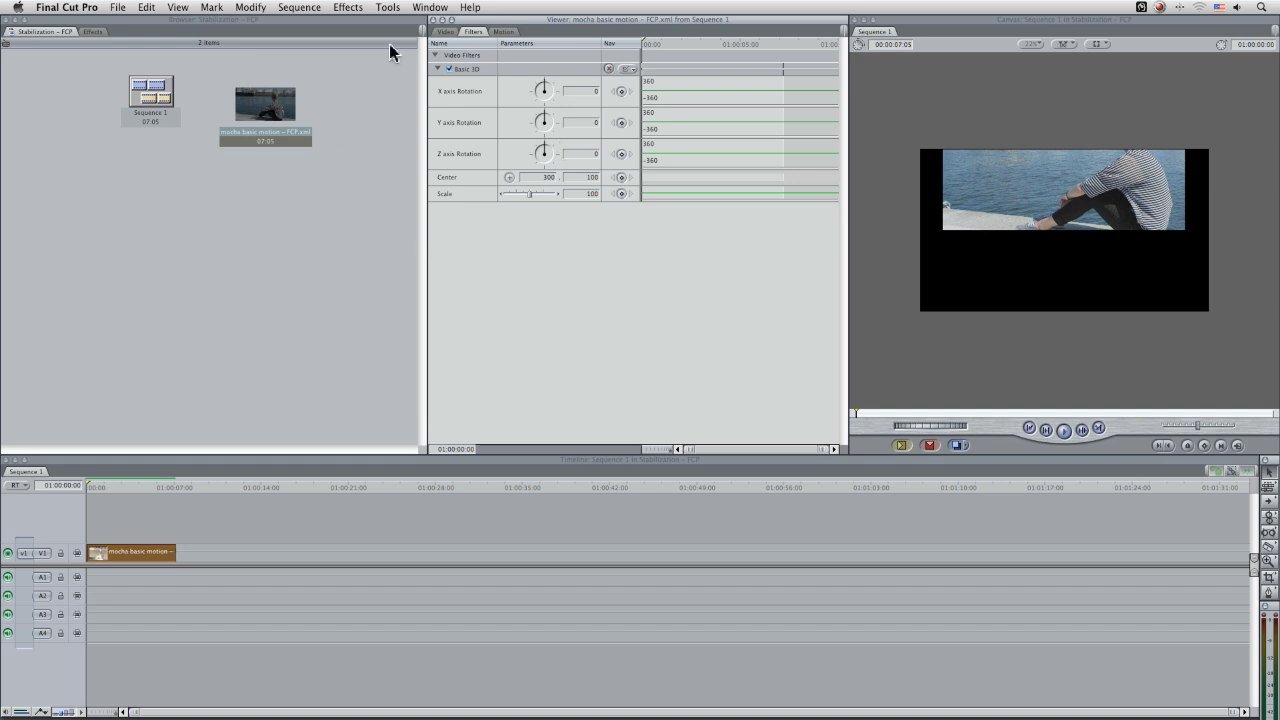
- Remove the Basic 3D filter from the timeline clip and return to the clip's motion parameters
left_click(508, 31)
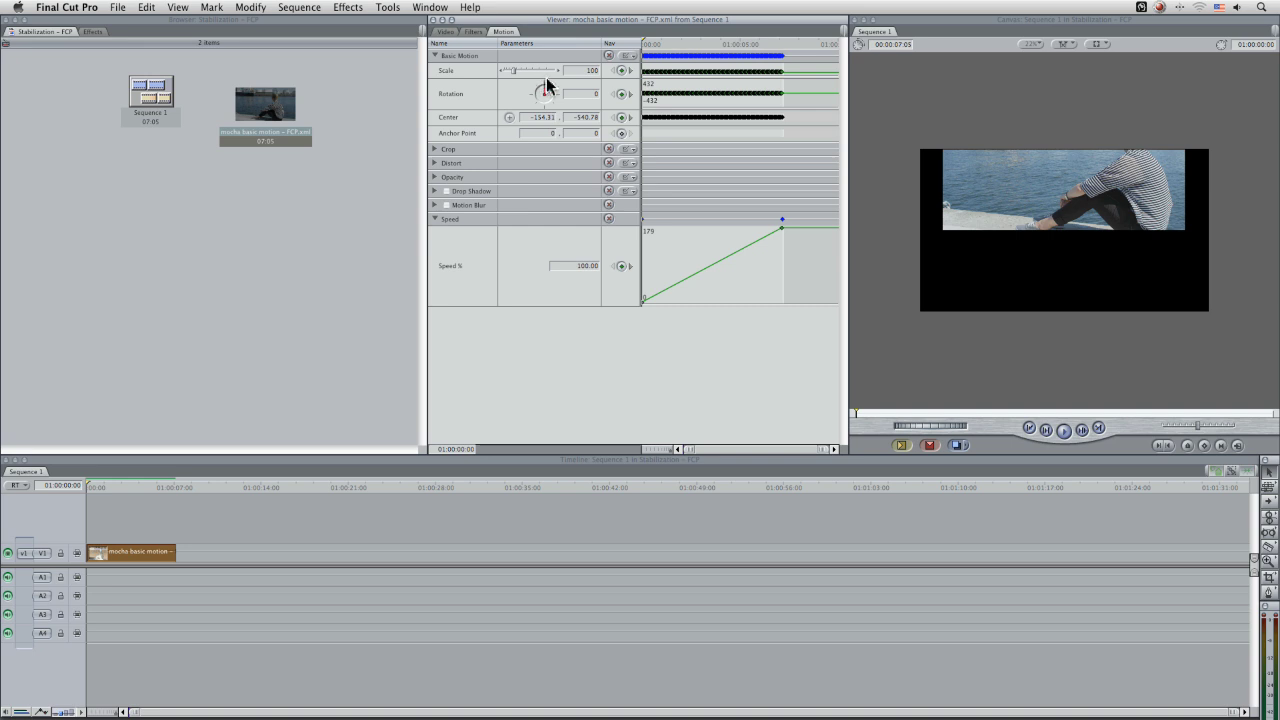
left_click(474, 31)
left_click(465, 68)
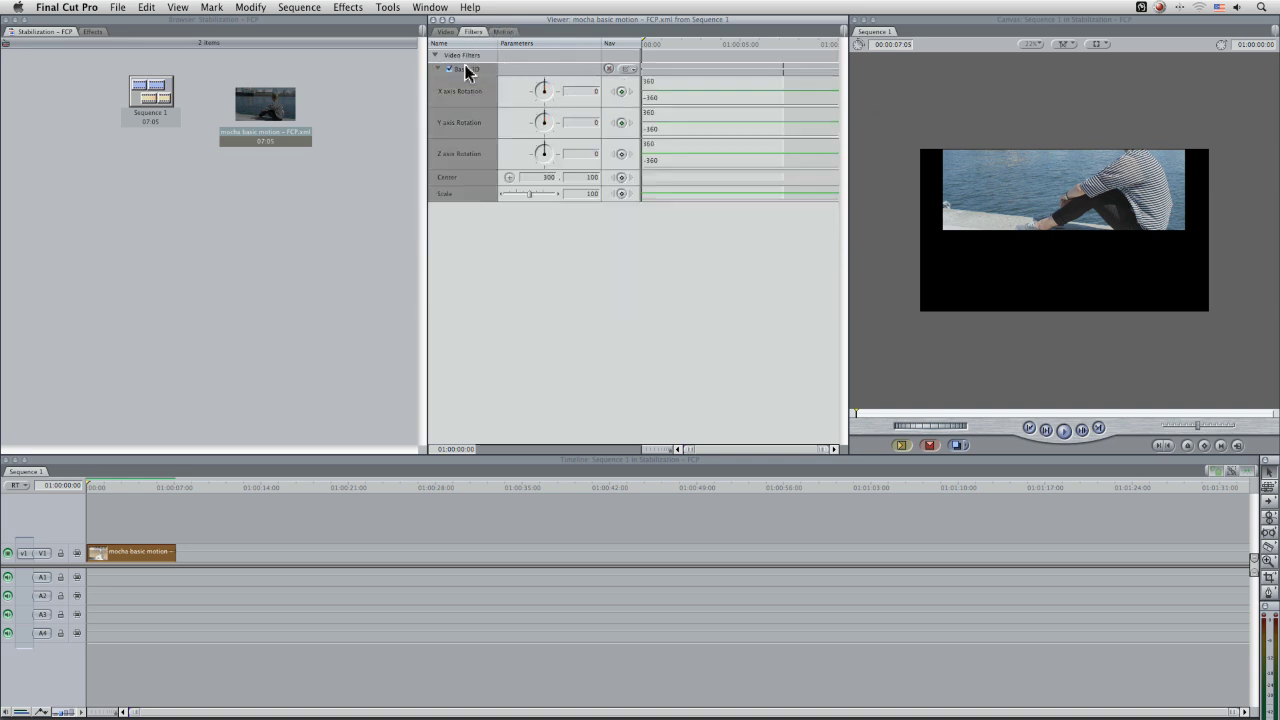
key("Delete")
left_click(503, 32)
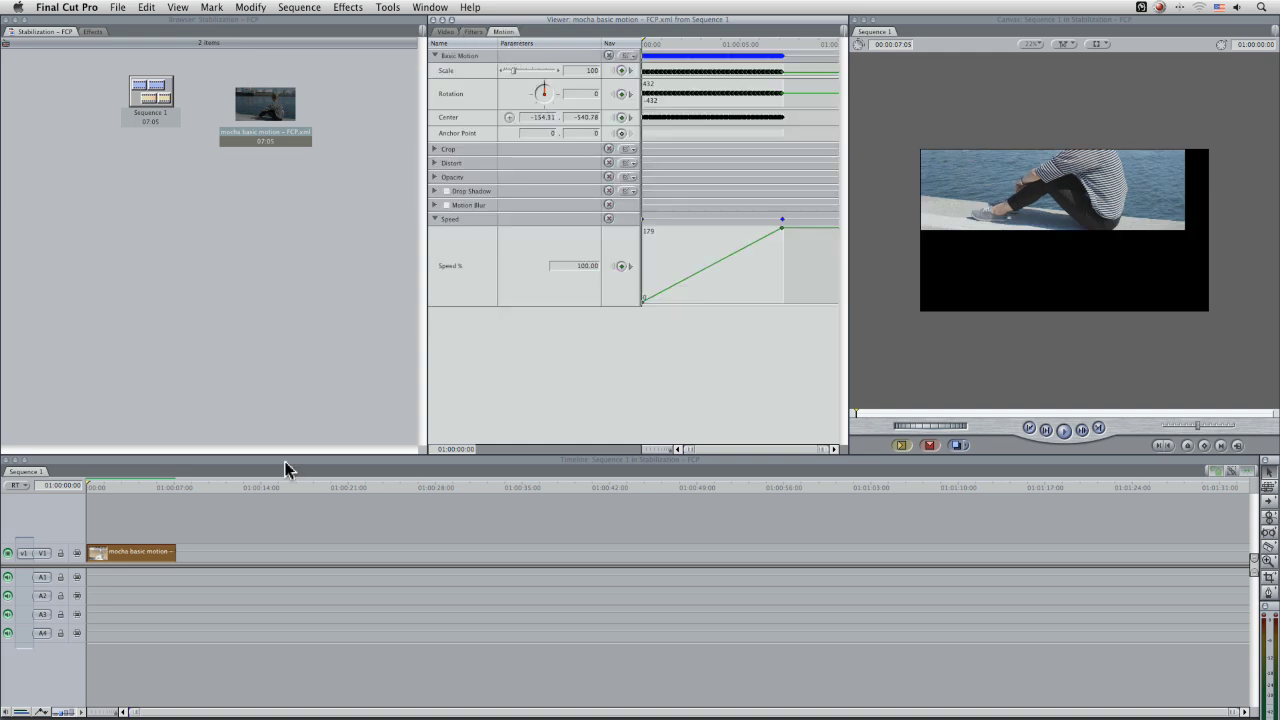
- Nest the timeline clip in a new sequence with a width of 3840, keeping effects and markers with the clip
left_click(205, 556)
left_click(752, 332)
left_click(141, 551)
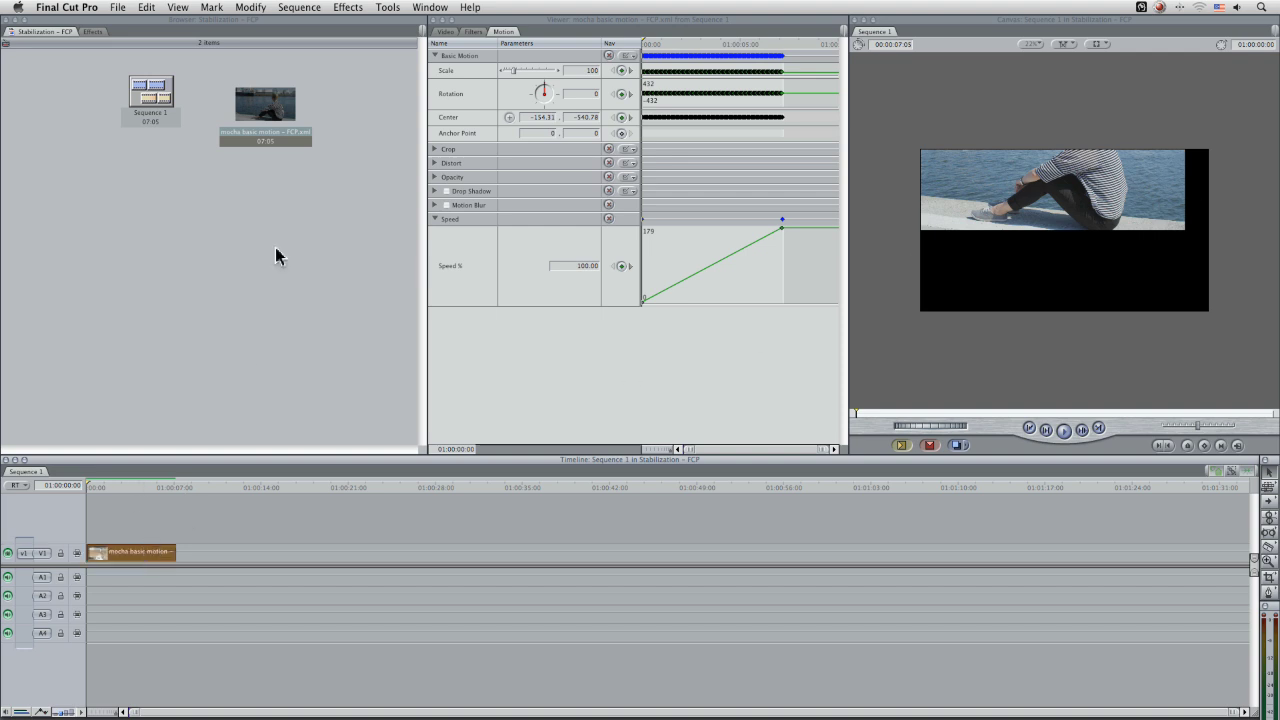
left_click(298, 7)
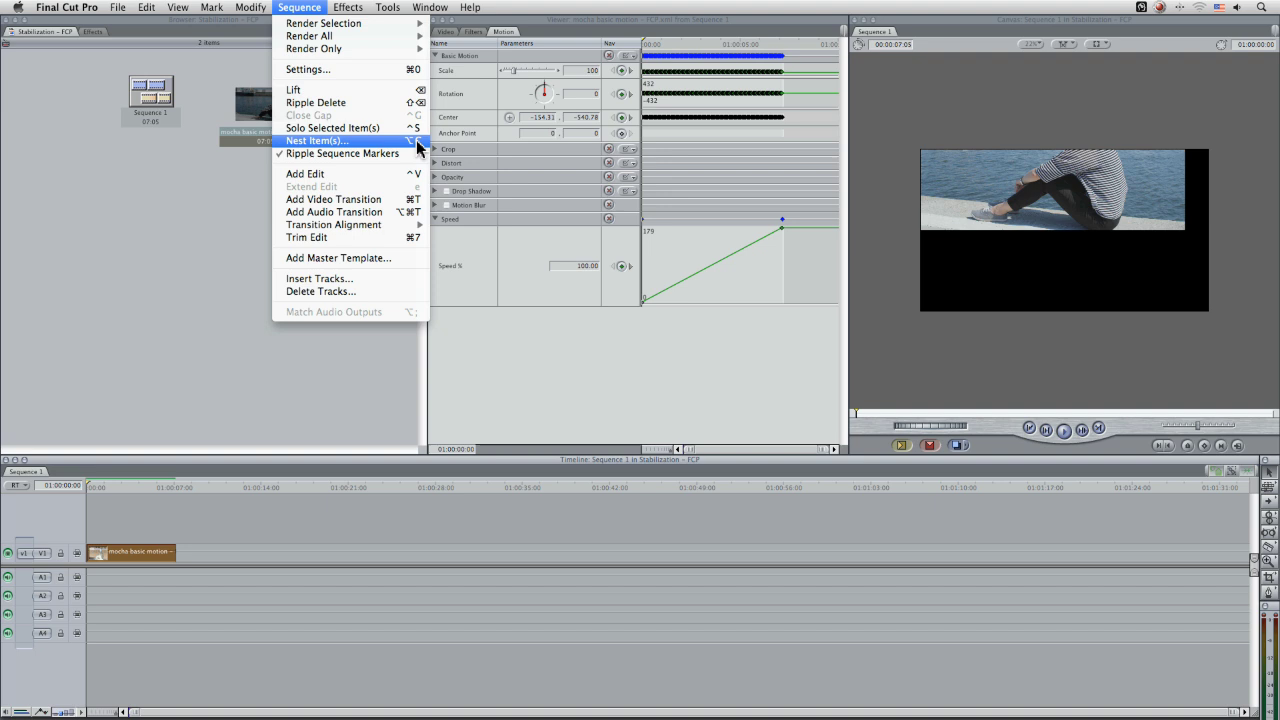
left_click(418, 143)
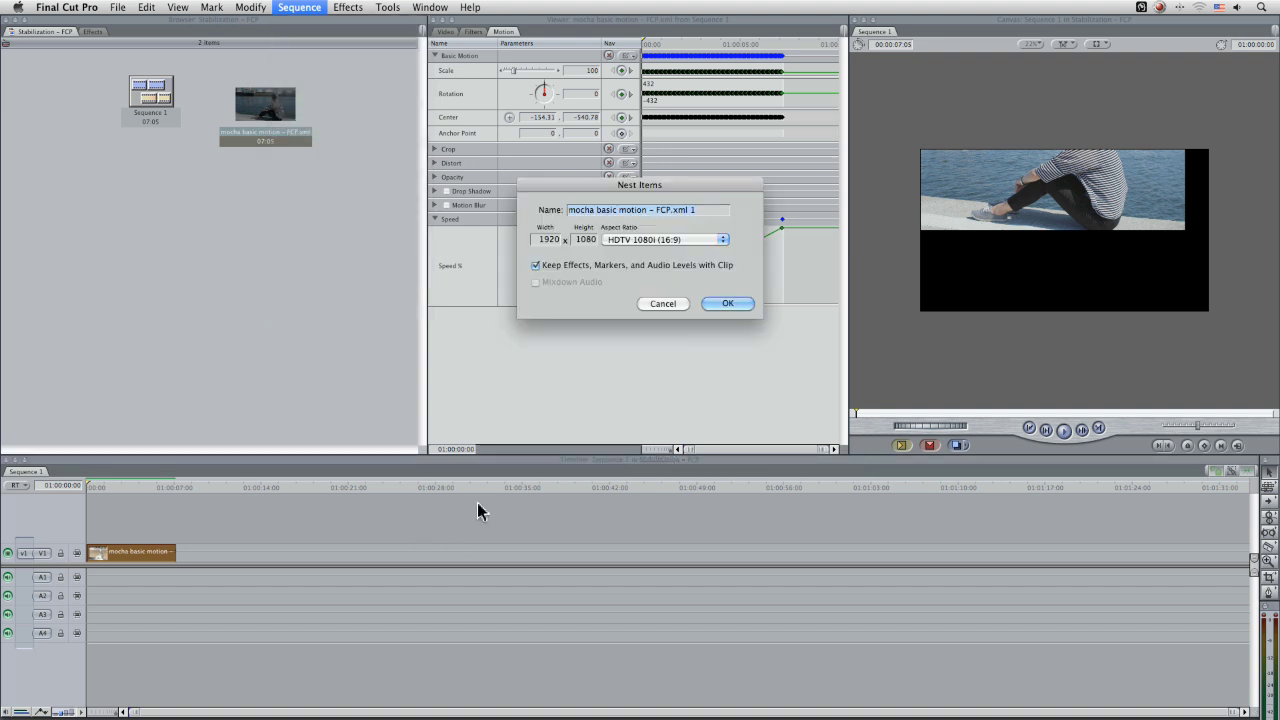
key("Tab")
left_click(534, 265)
type("3840")
left_click(725, 303)
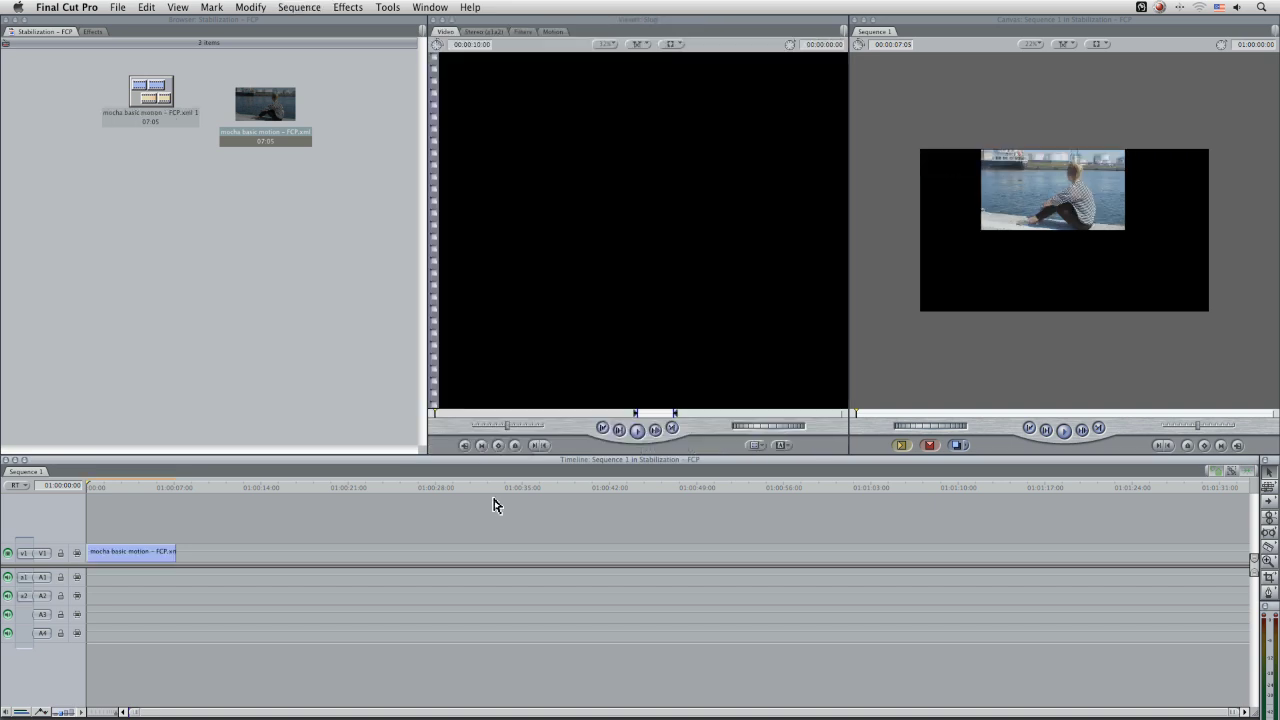
- Open the nested sequence, scrub through its clip to check the framing, and return to Sequence 1
double_click(139, 550)
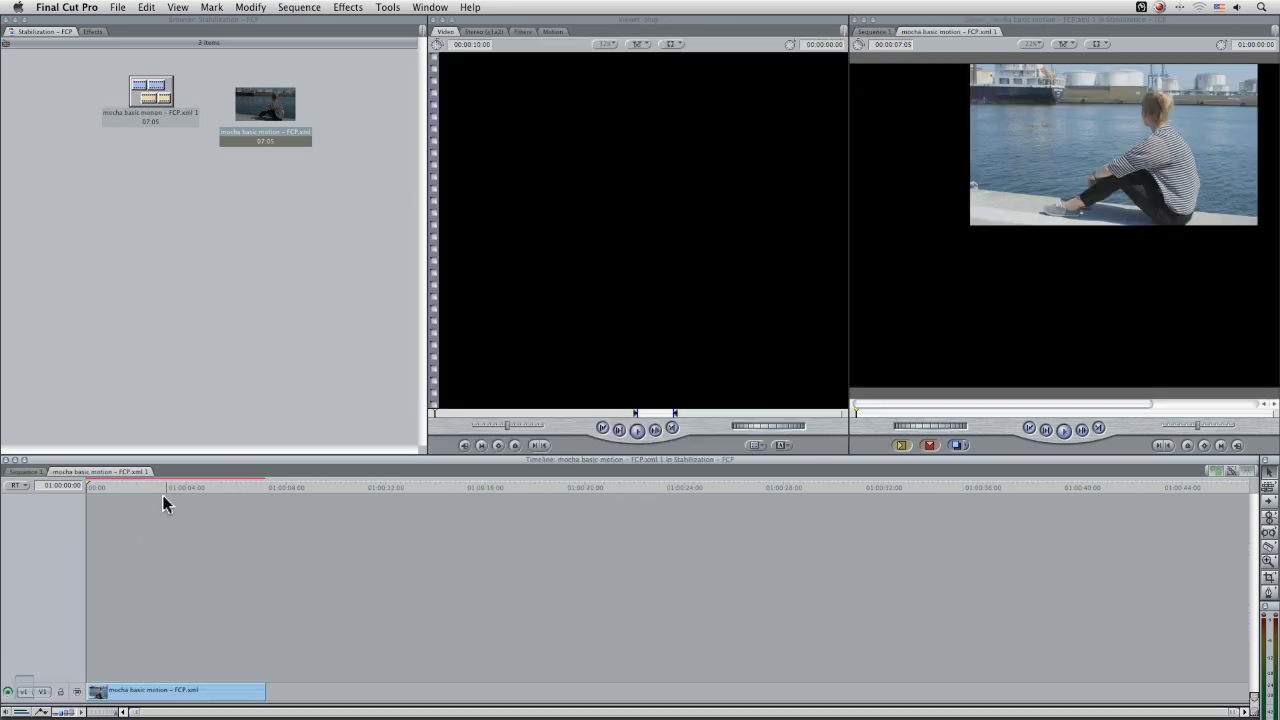
left_click_drag(143, 490, 257, 507)
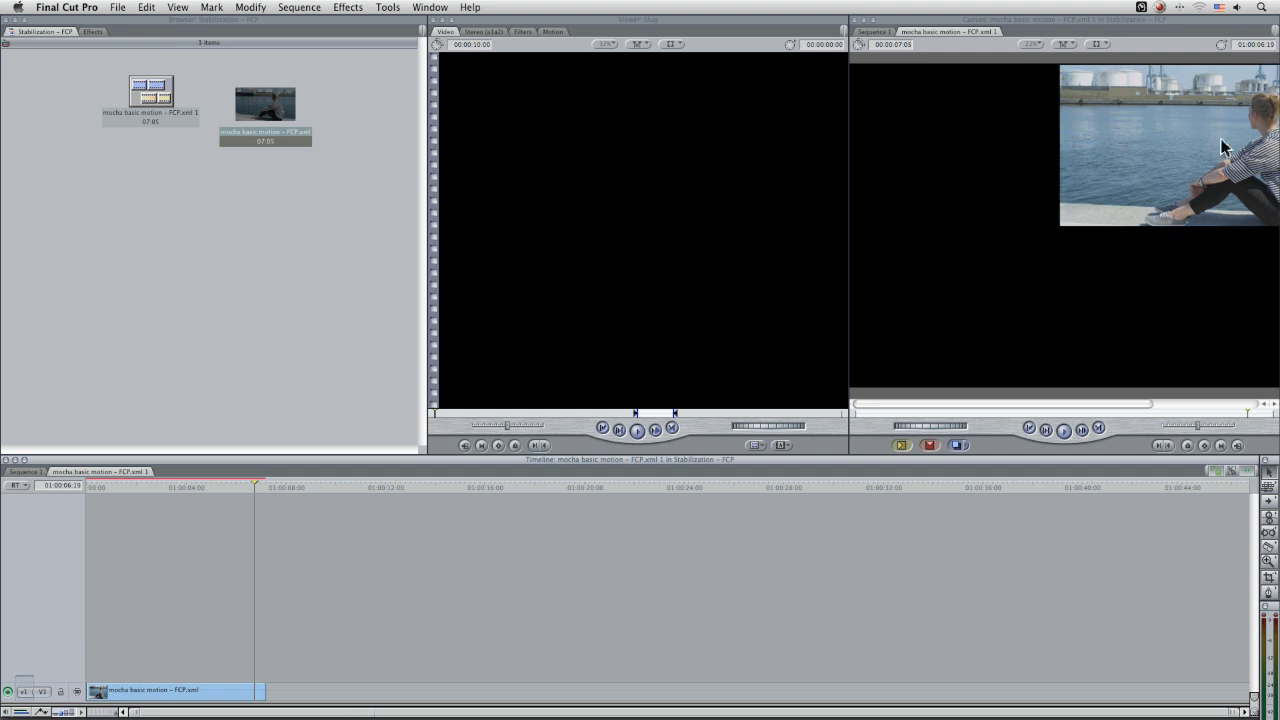
left_click(30, 472)
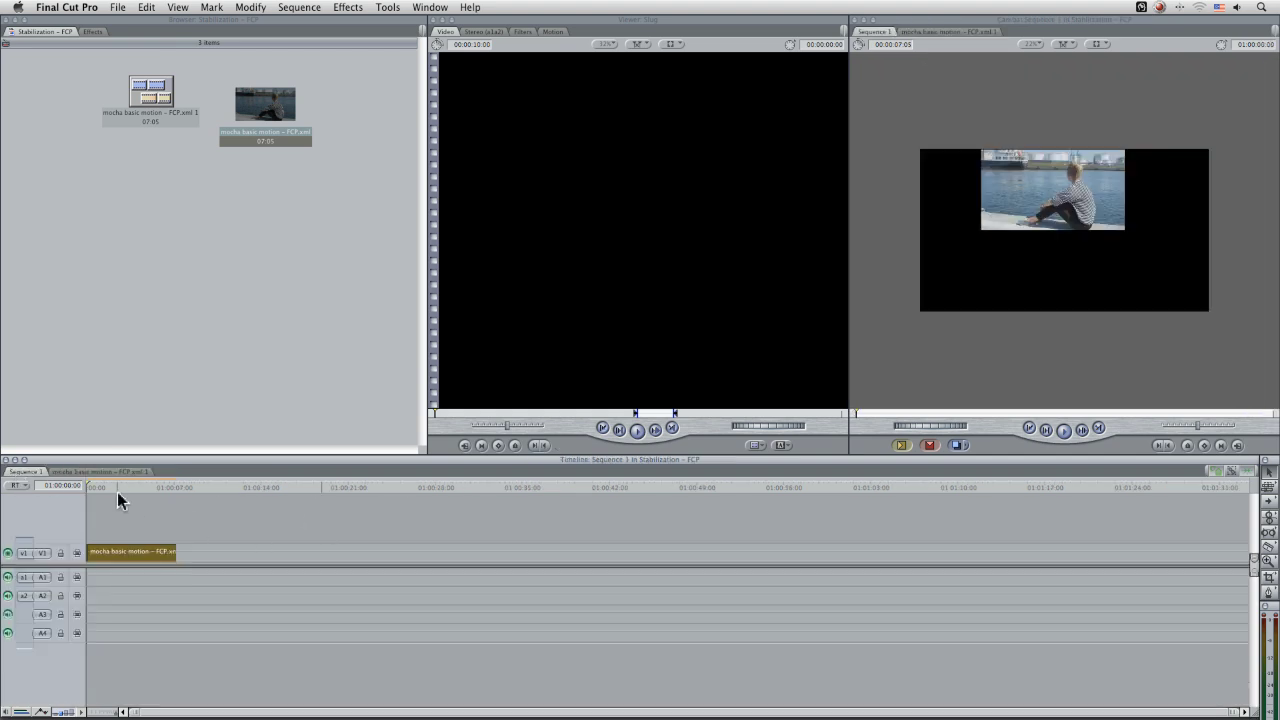
- Set the nested clip's Center to 0, 500 in its motion parameters and scrub the sequence
left_click(553, 32)
left_click(519, 32)
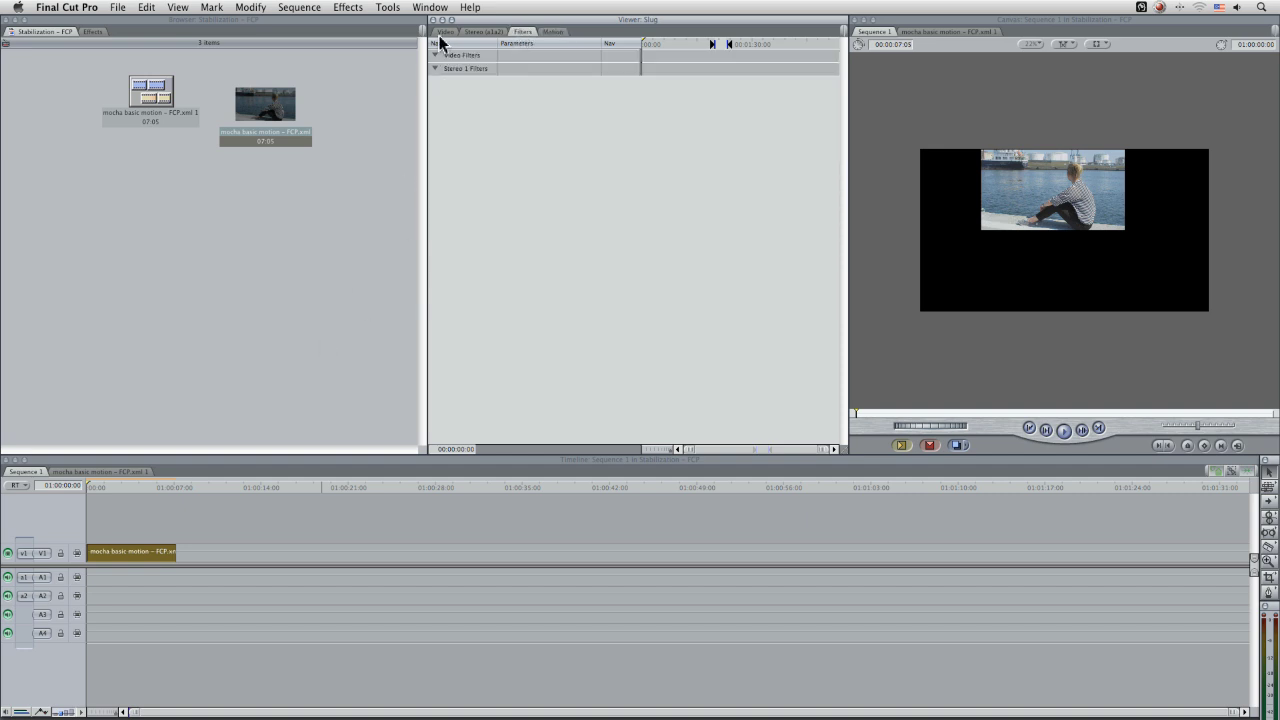
left_click(446, 32)
double_click(143, 551)
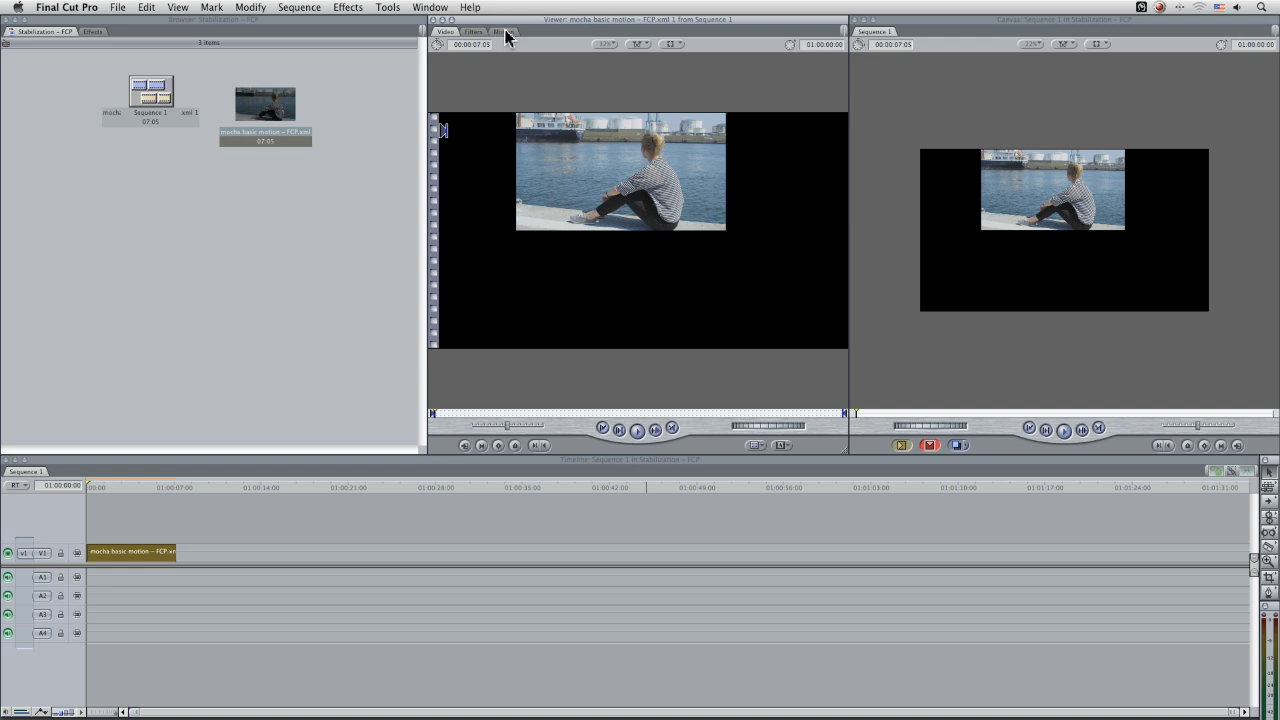
left_click(506, 33)
left_click(608, 55)
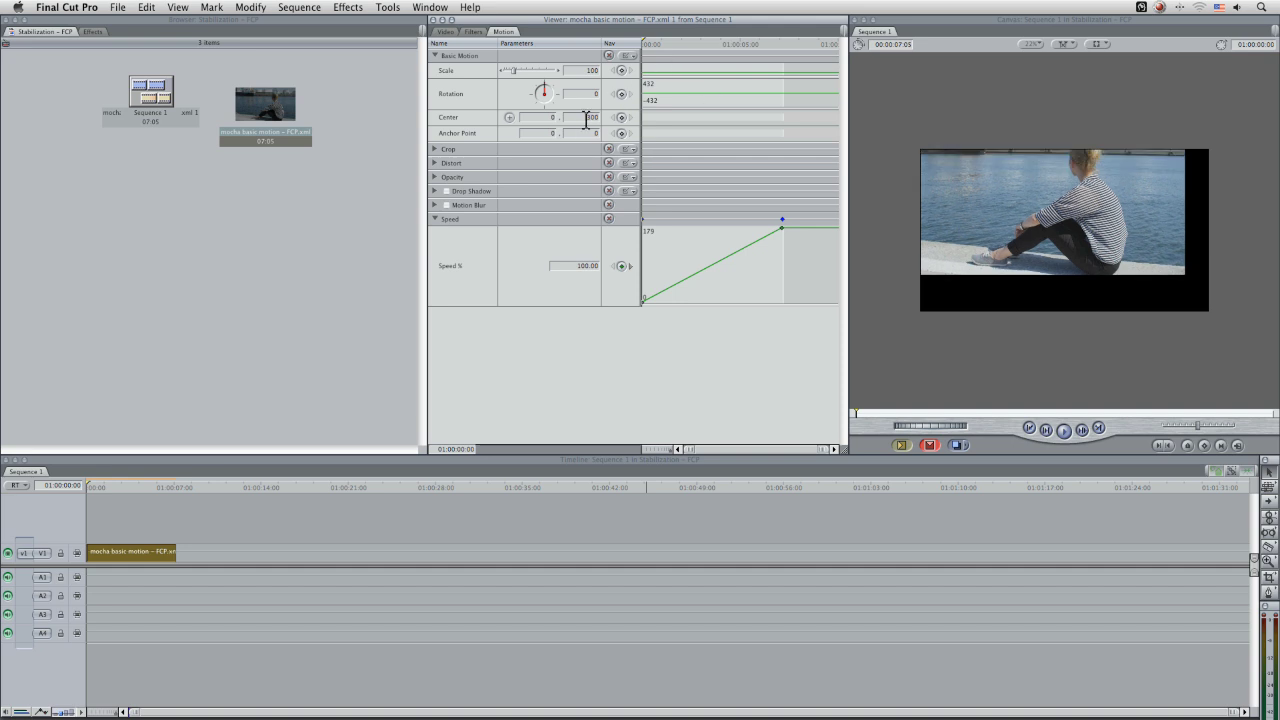
type("0")
key("Return")
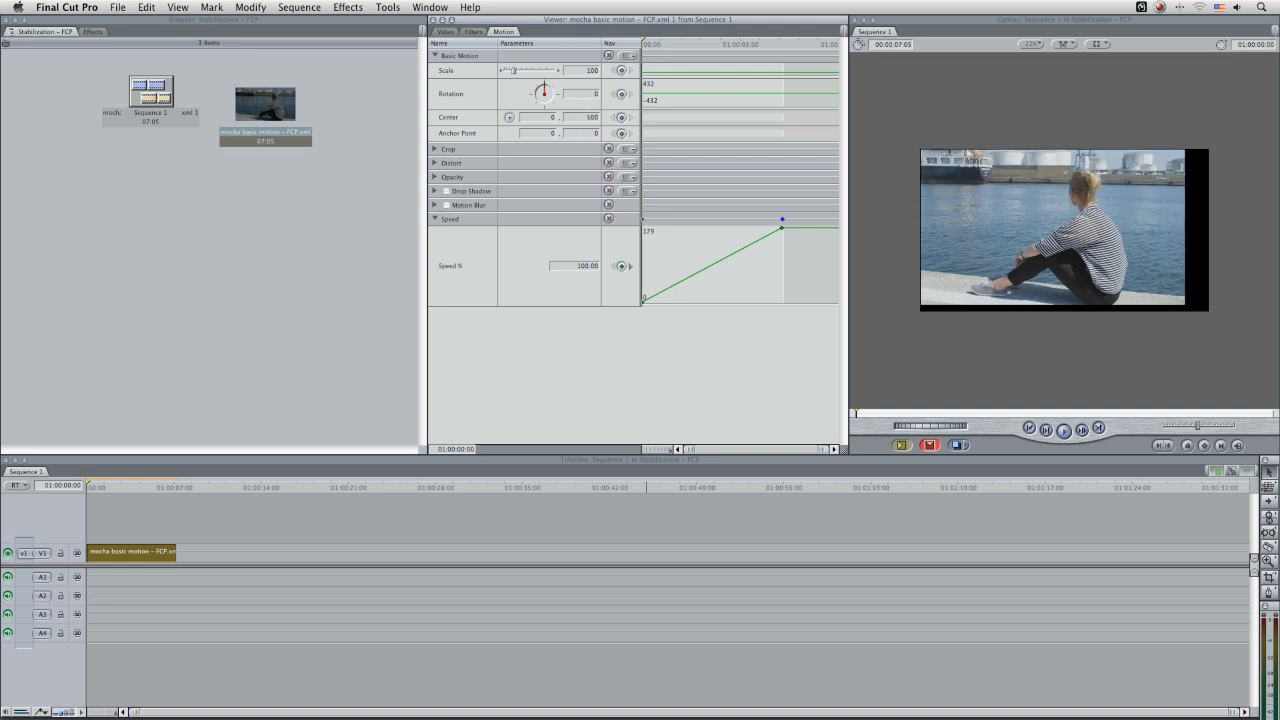
left_click_drag(100, 490, 28, 517)
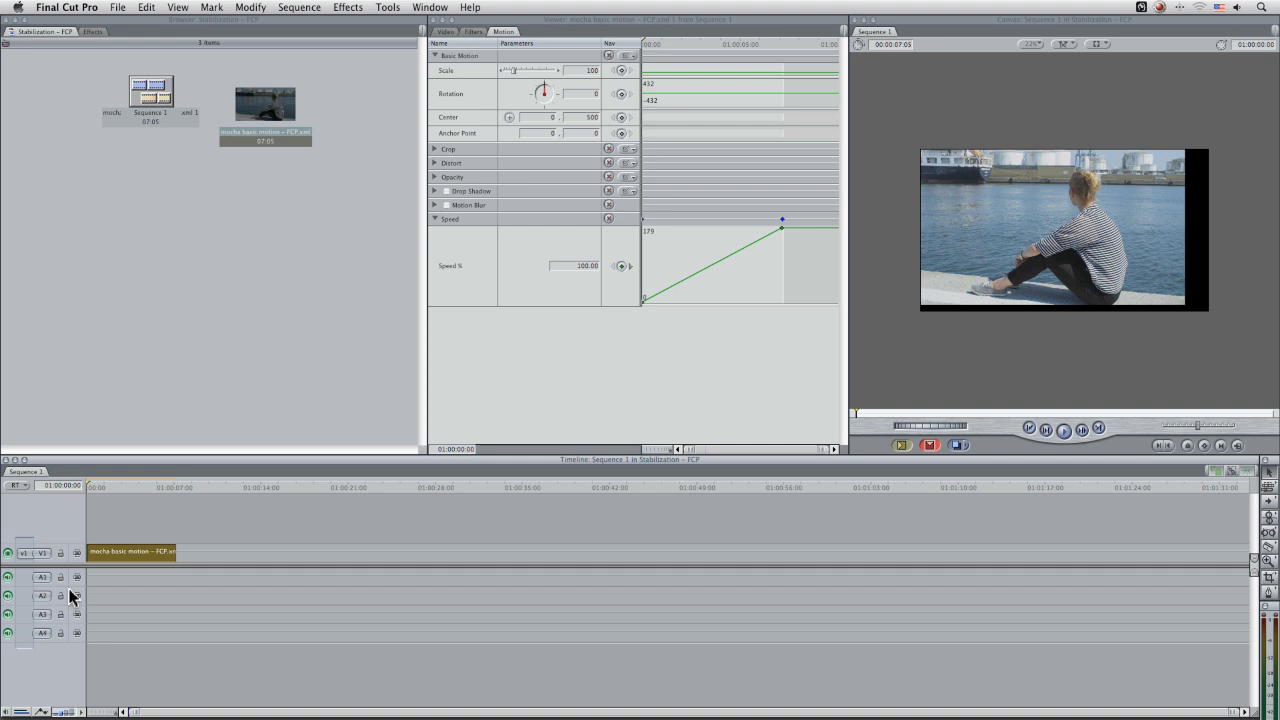
key("Delete")
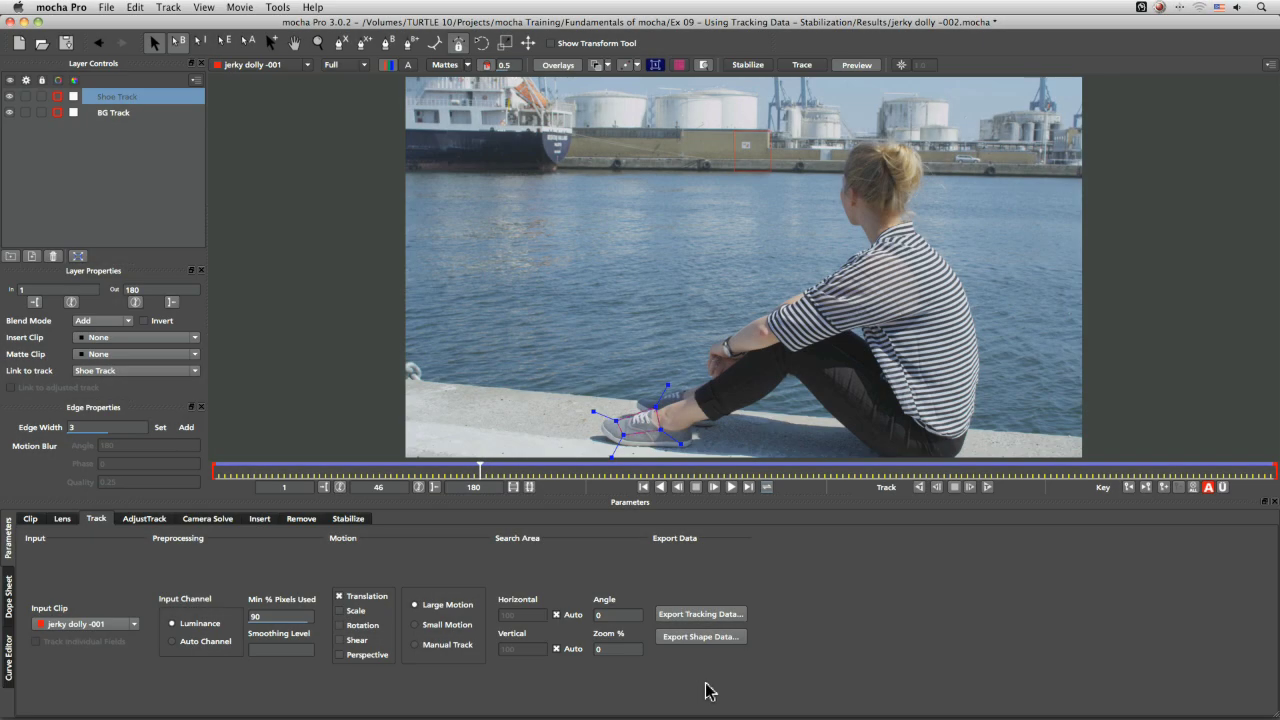
- Switch to mocha Pro and export the Shoe Track's tracking data in Motion basic transform (*.motn) format as Shoe Track – motion
left_click(713, 613)
left_click(767, 355)
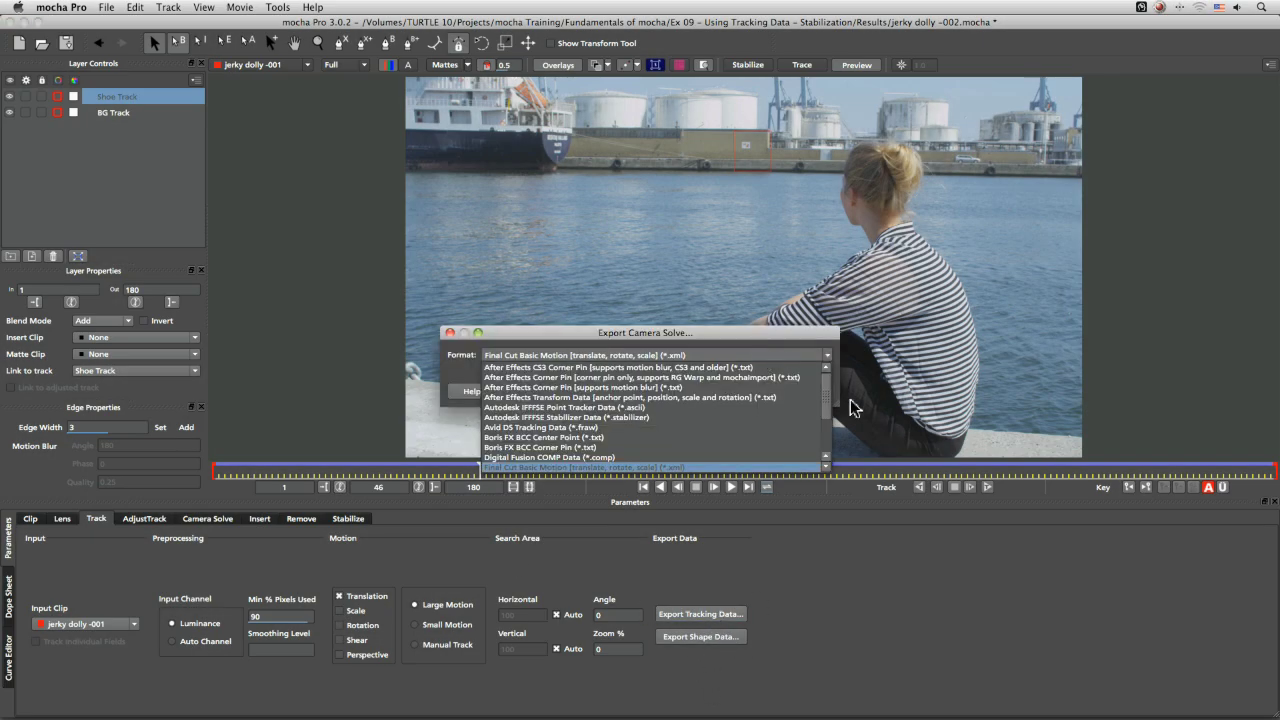
left_click_drag(829, 405, 829, 435)
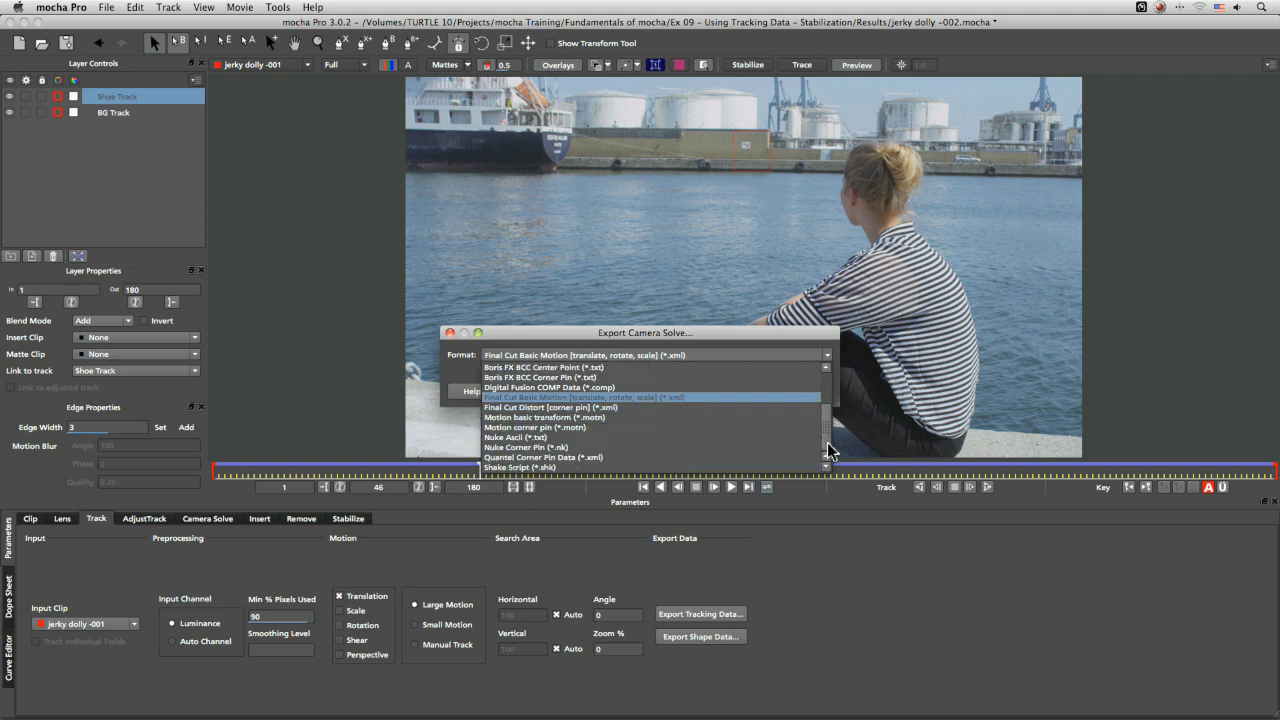
left_click(621, 420)
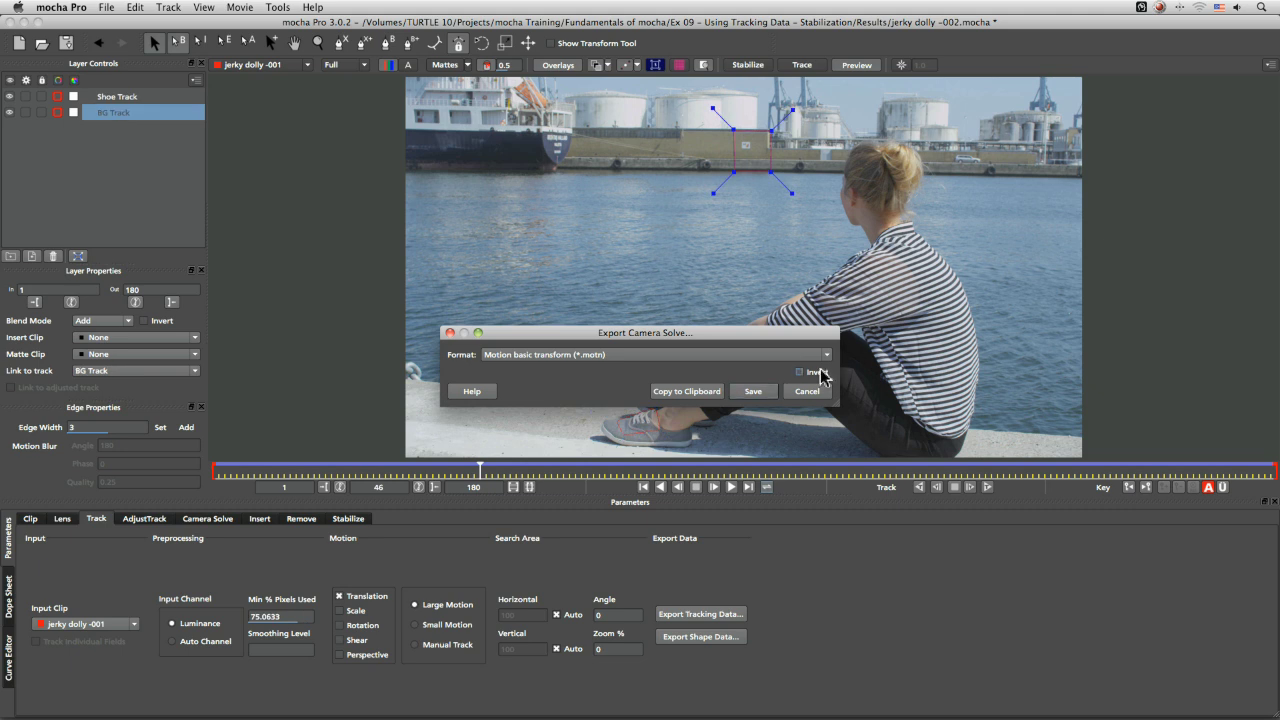
- Export the BG Track's inverted tracking data in Motion basic transform format as BG Track – motion
left_click(752, 392)
key("Right")
type("- m")
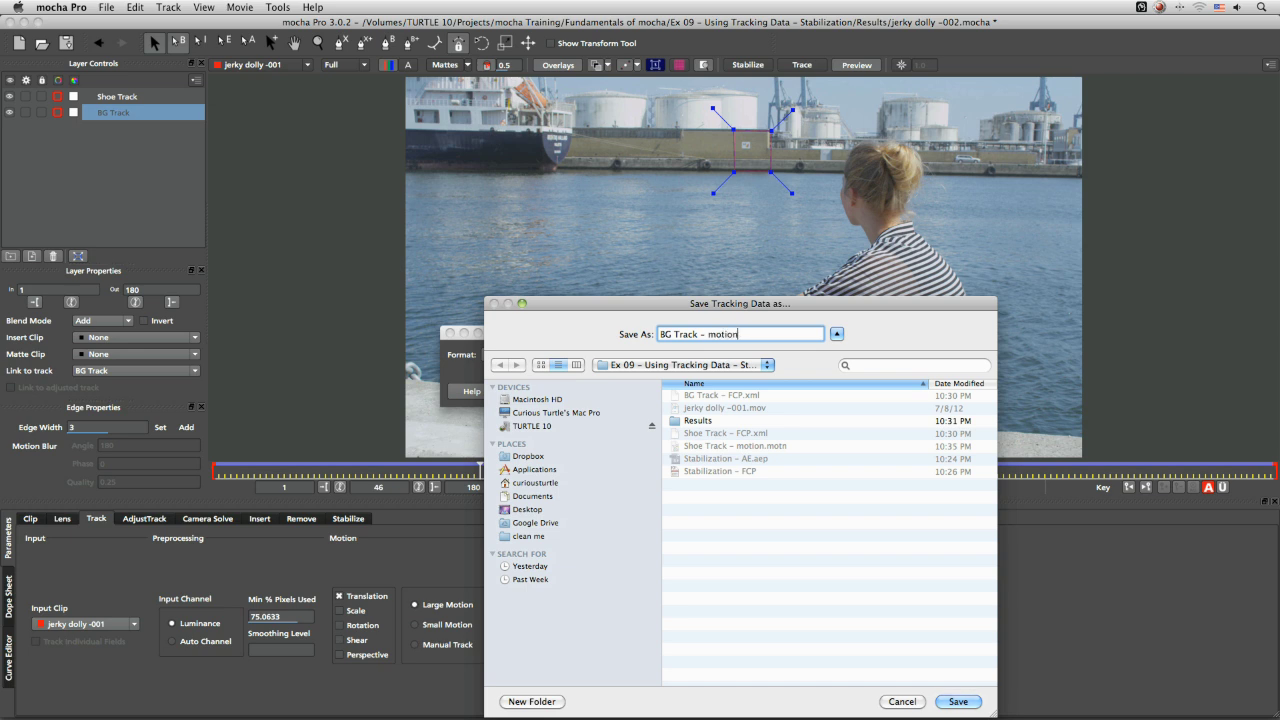
type("otio")
key("Return")
- Export the Shoe Track's tracking data again with Invert enabled, replacing the existing Shoe Track – motion file
left_click(112, 97)
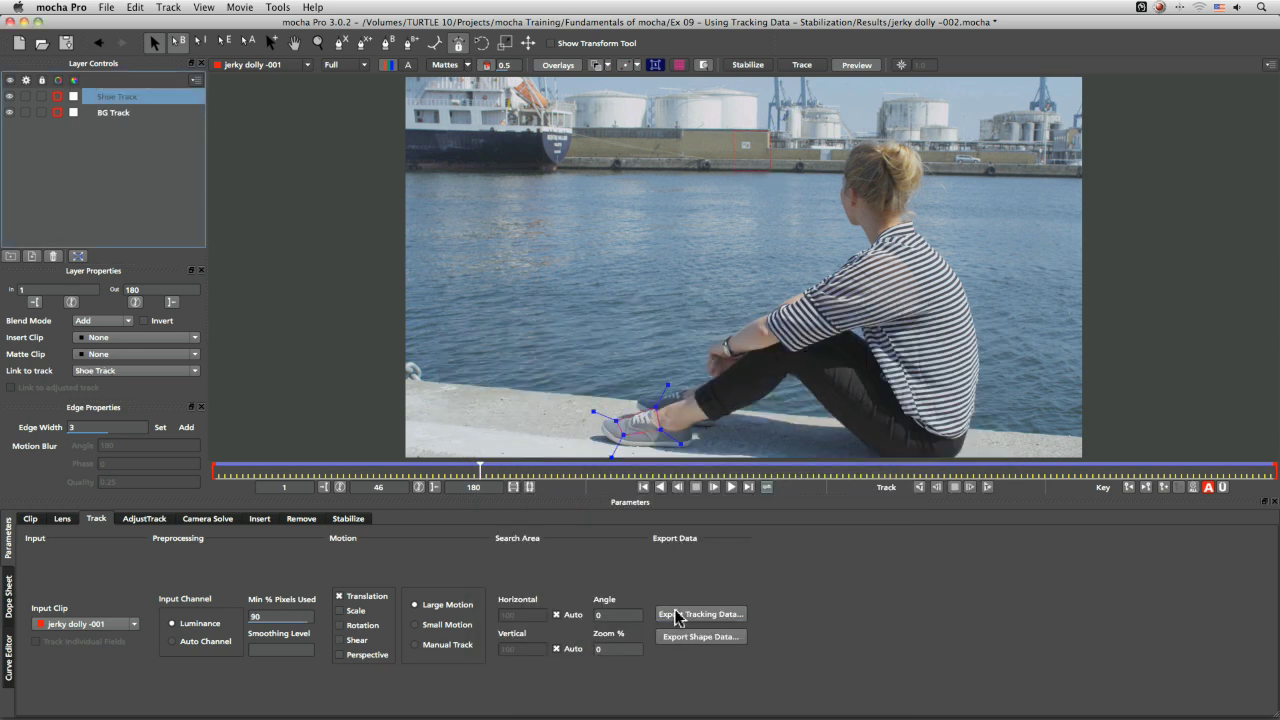
left_click(671, 613)
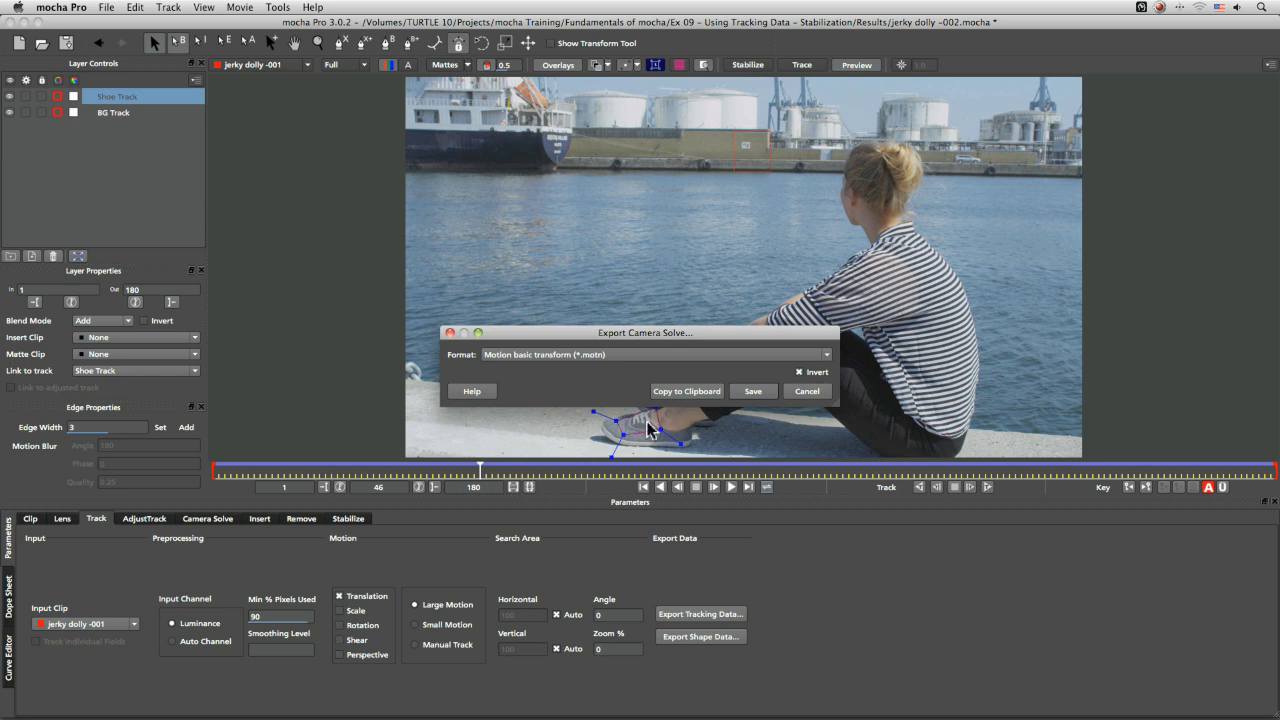
left_click(753, 391)
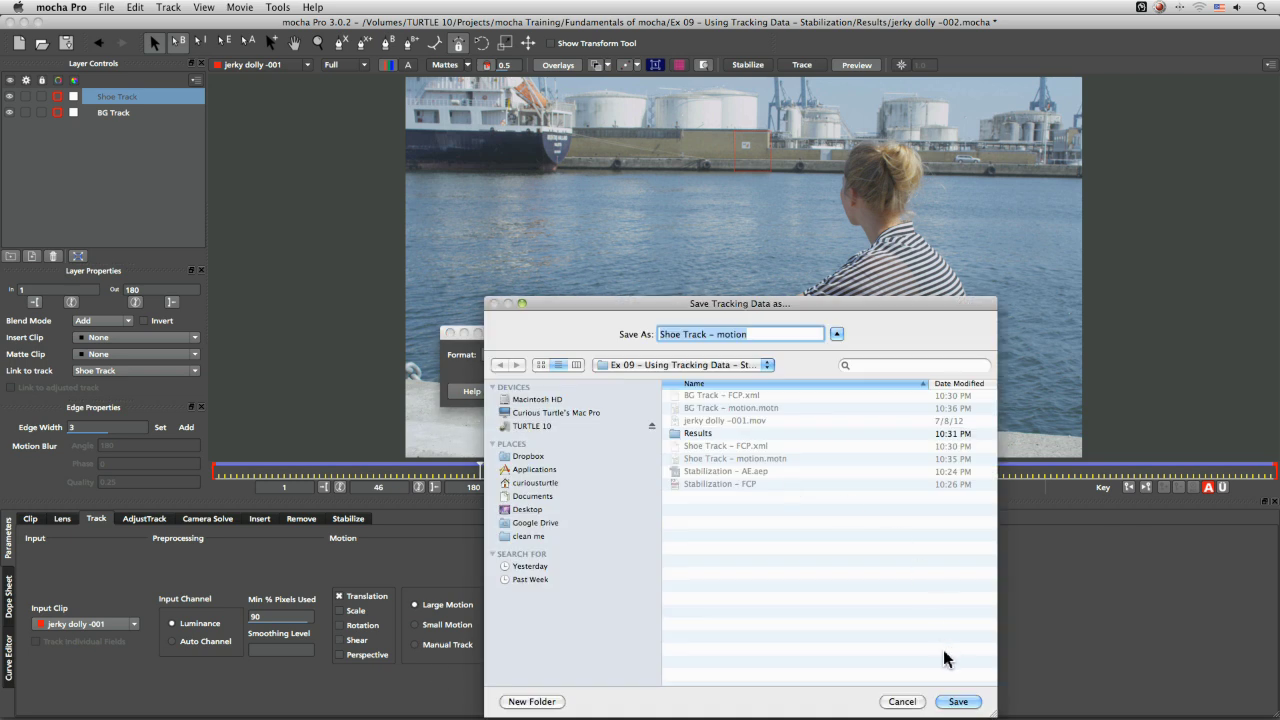
left_click(958, 701)
left_click(680, 430)
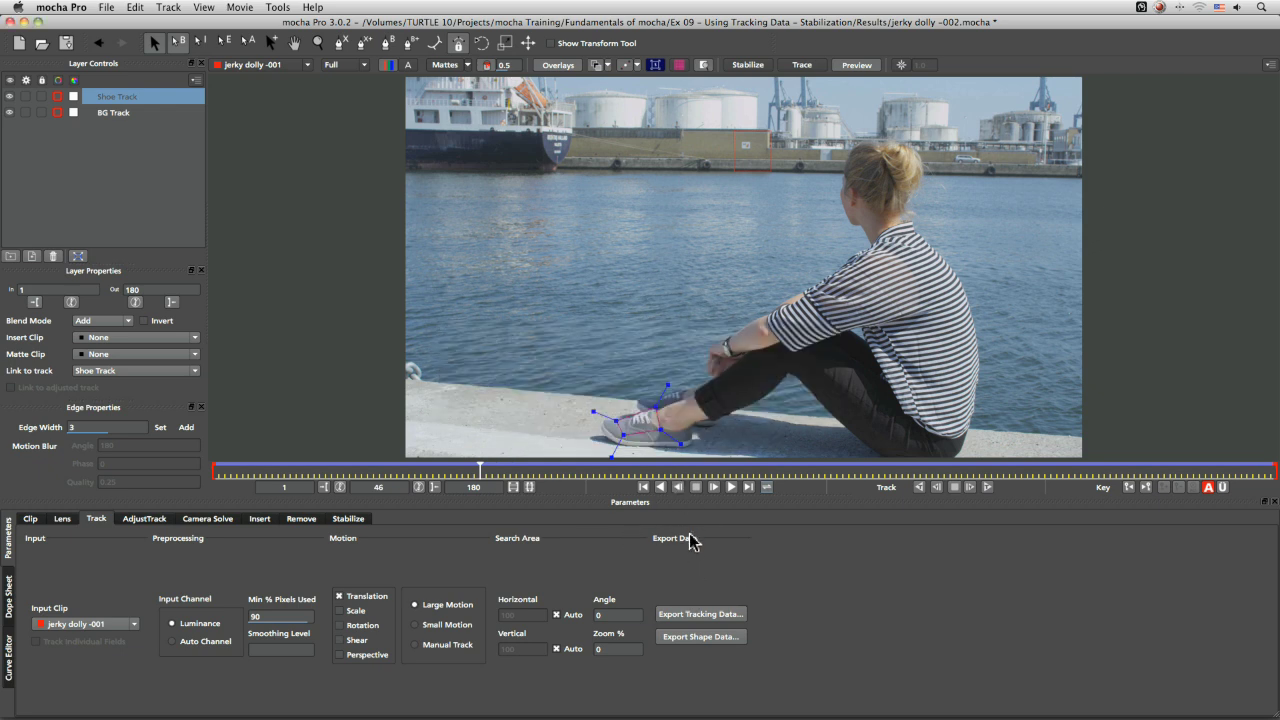
- Play the stabilized preview for the Shoe Track layer, and view it with the BG Track layer selected
left_click(729, 488)
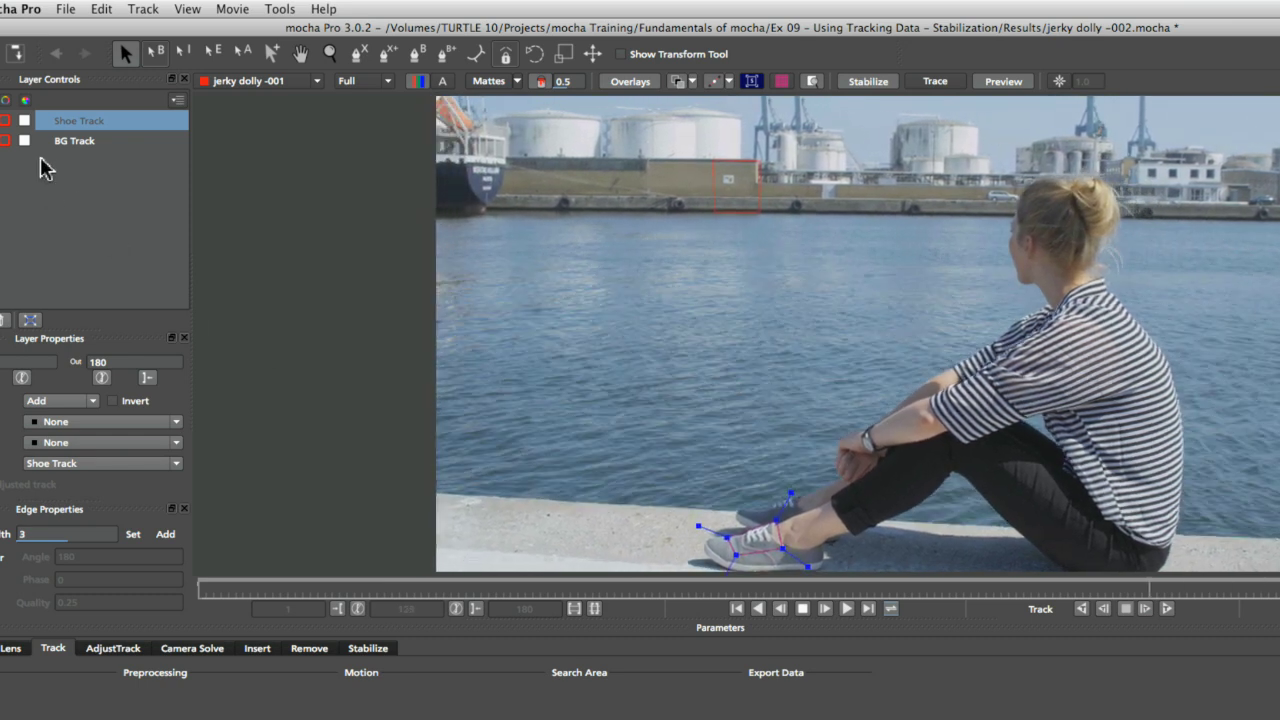
left_click(74, 142)
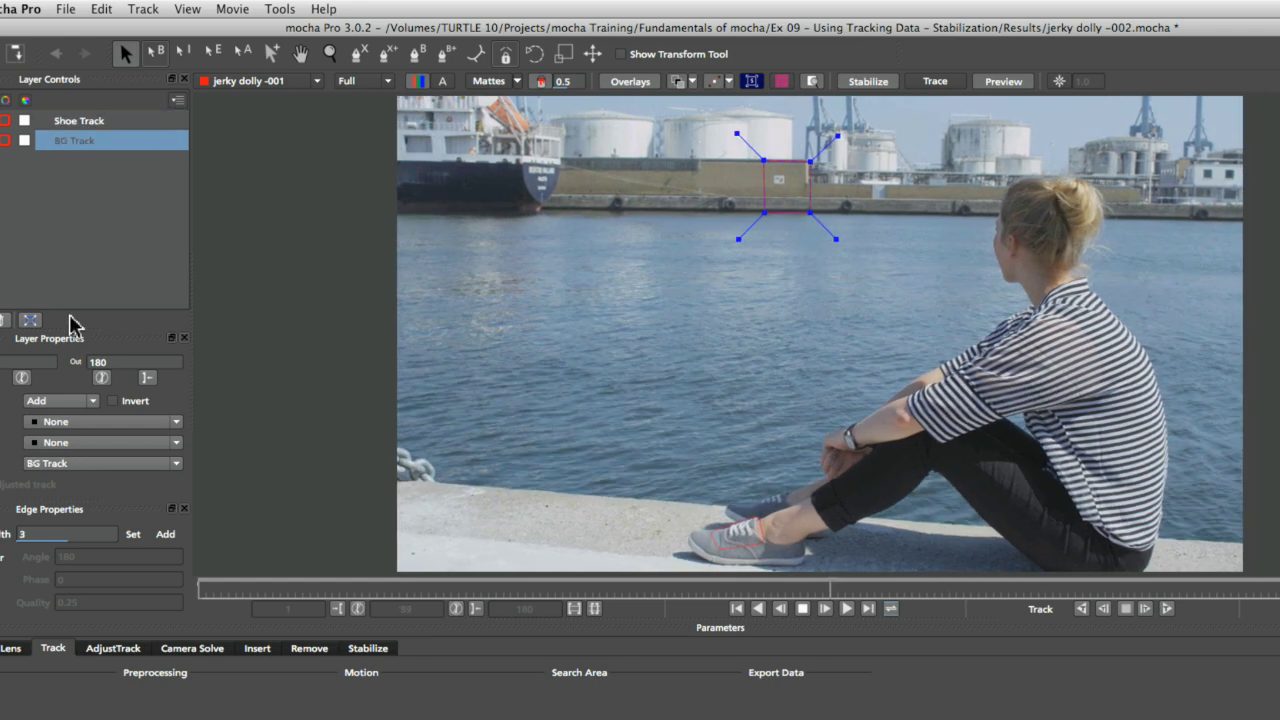
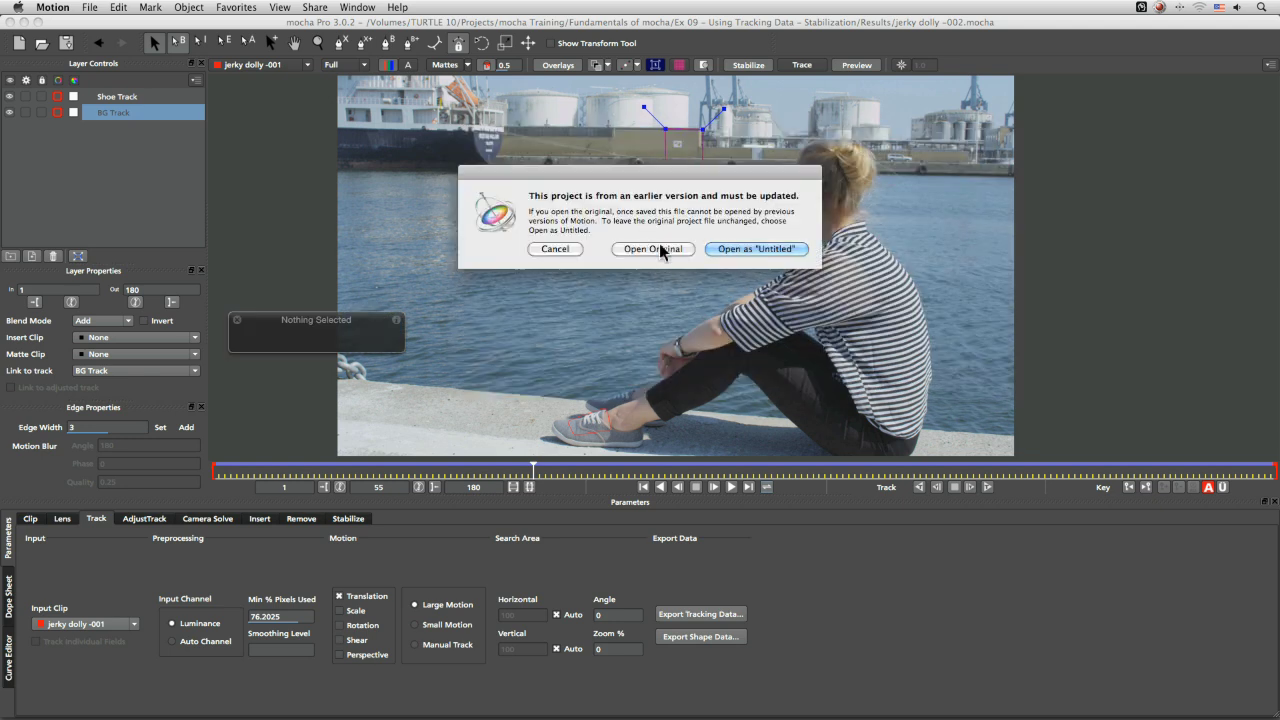
- Open the original BG Track – motion.motn project in Motion and play back its Surface and Base clip layers
left_click(660, 252)
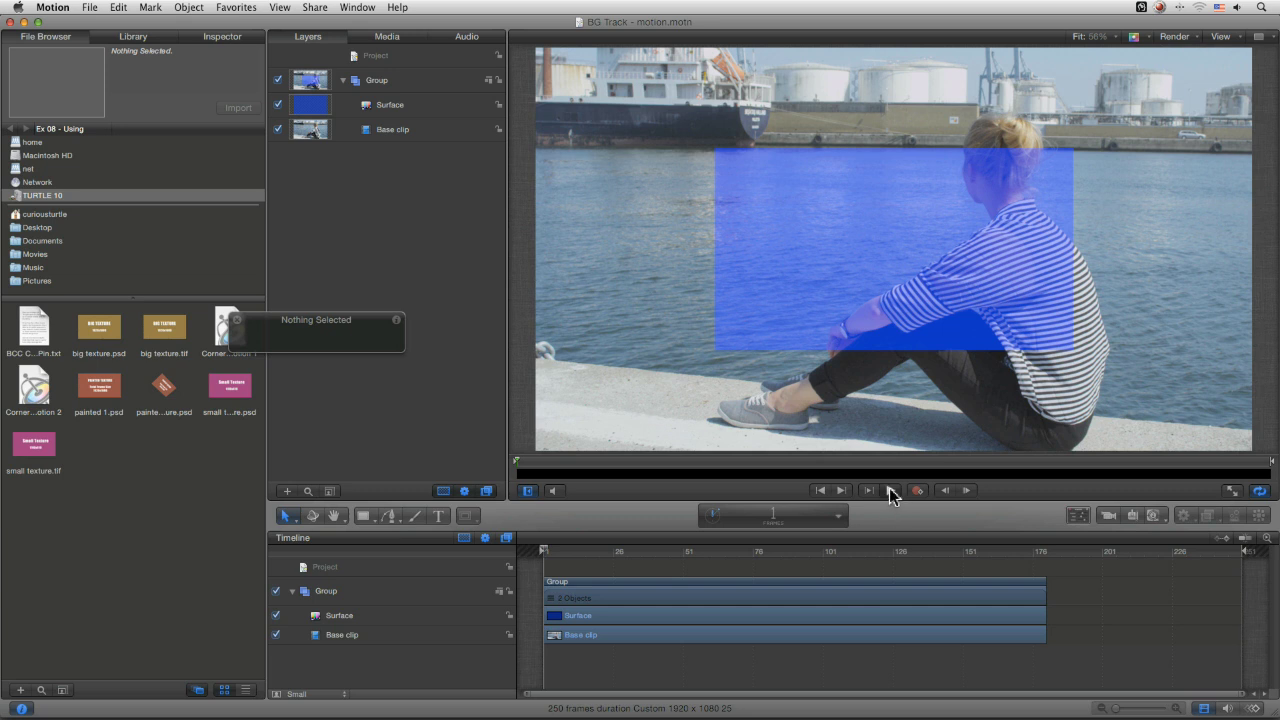
left_click(889, 490)
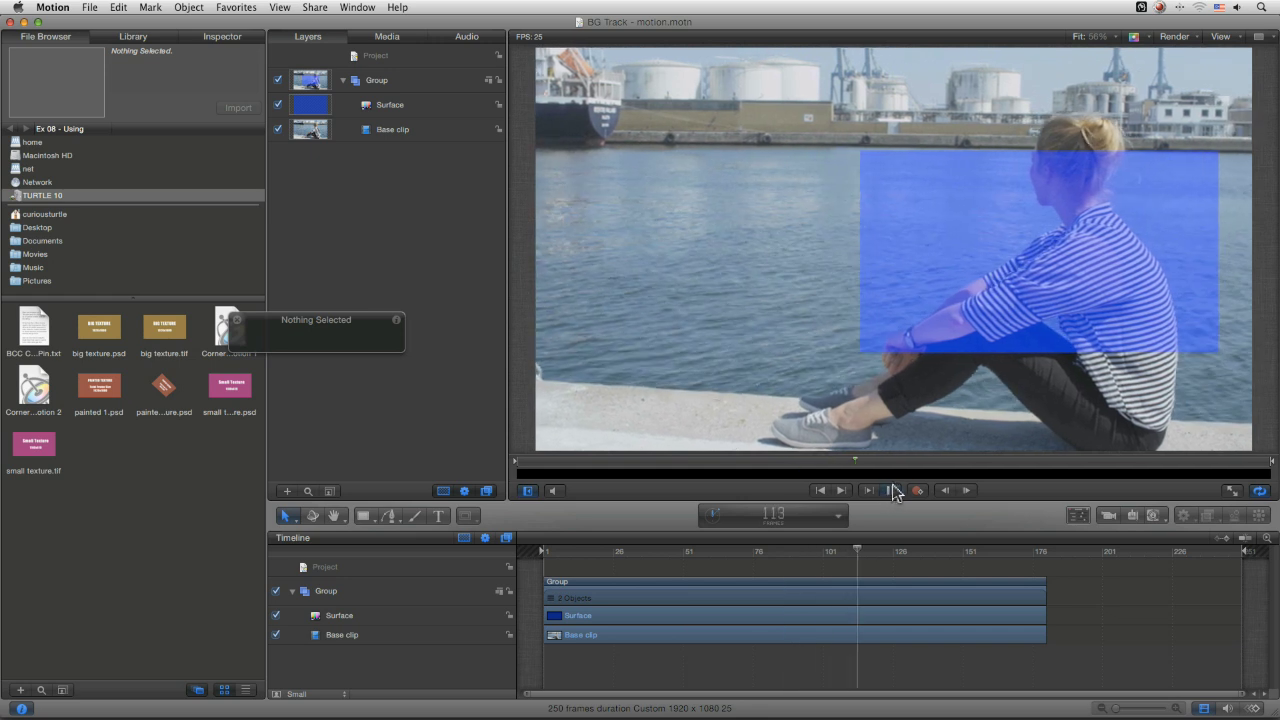
left_click(889, 490)
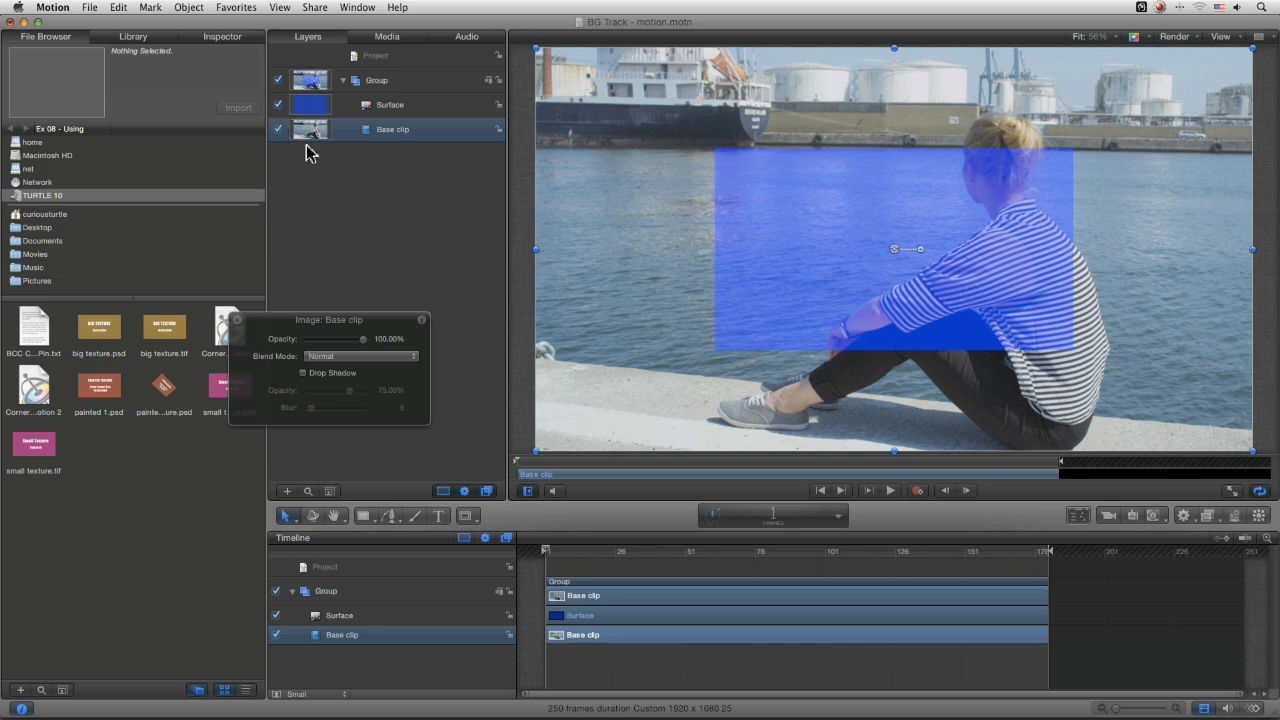
- Hide the Surface layer and add a Match Move behavior to the Base clip with Surface as its source
left_click(277, 104)
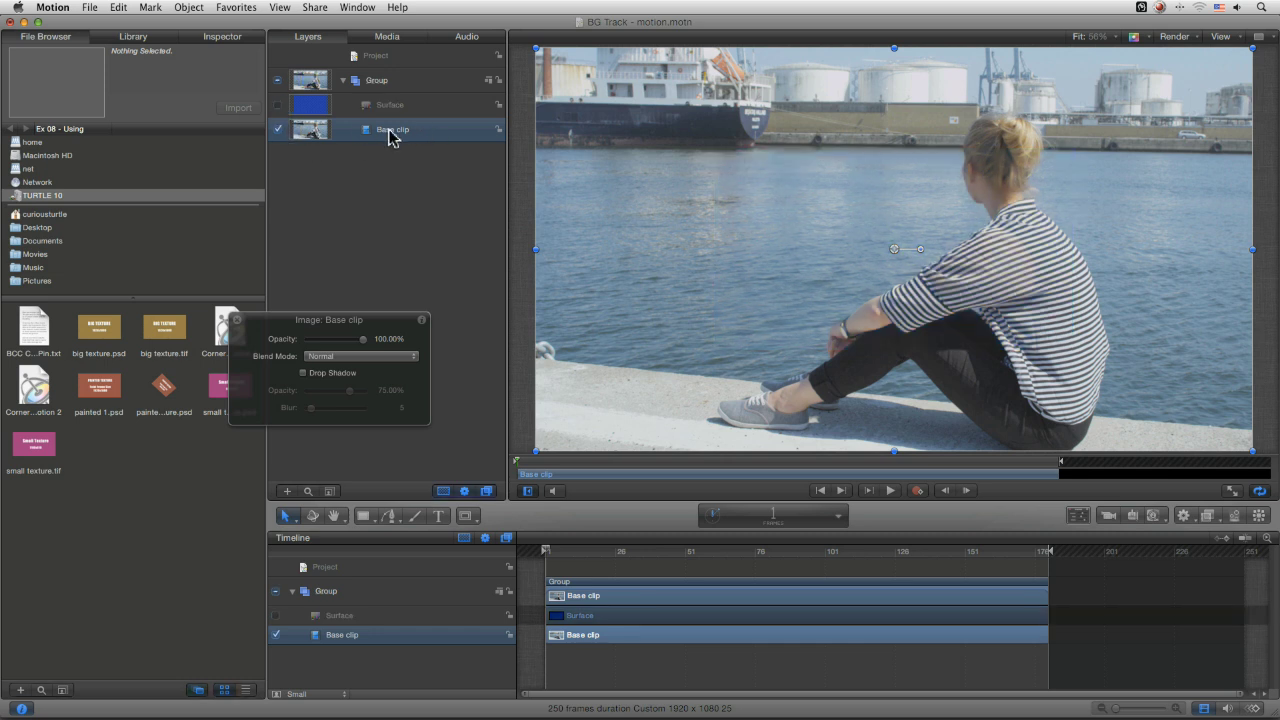
double_click(394, 130)
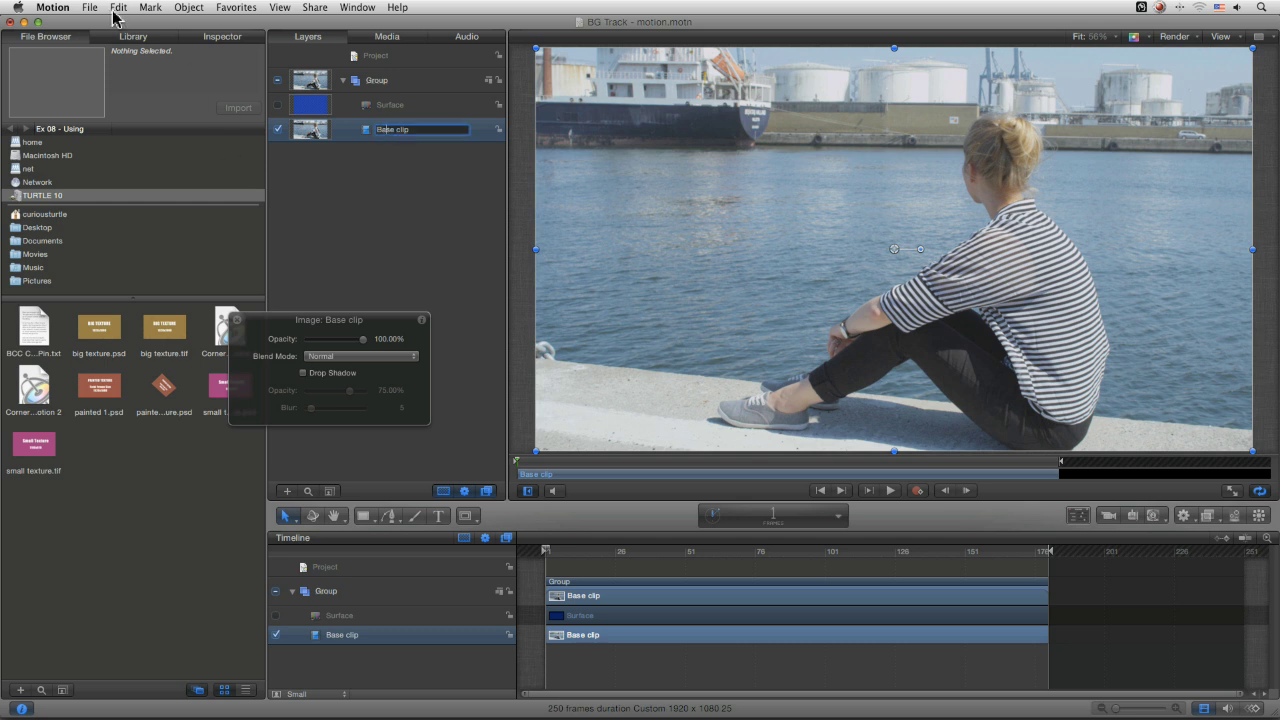
left_click(137, 38)
left_click(44, 146)
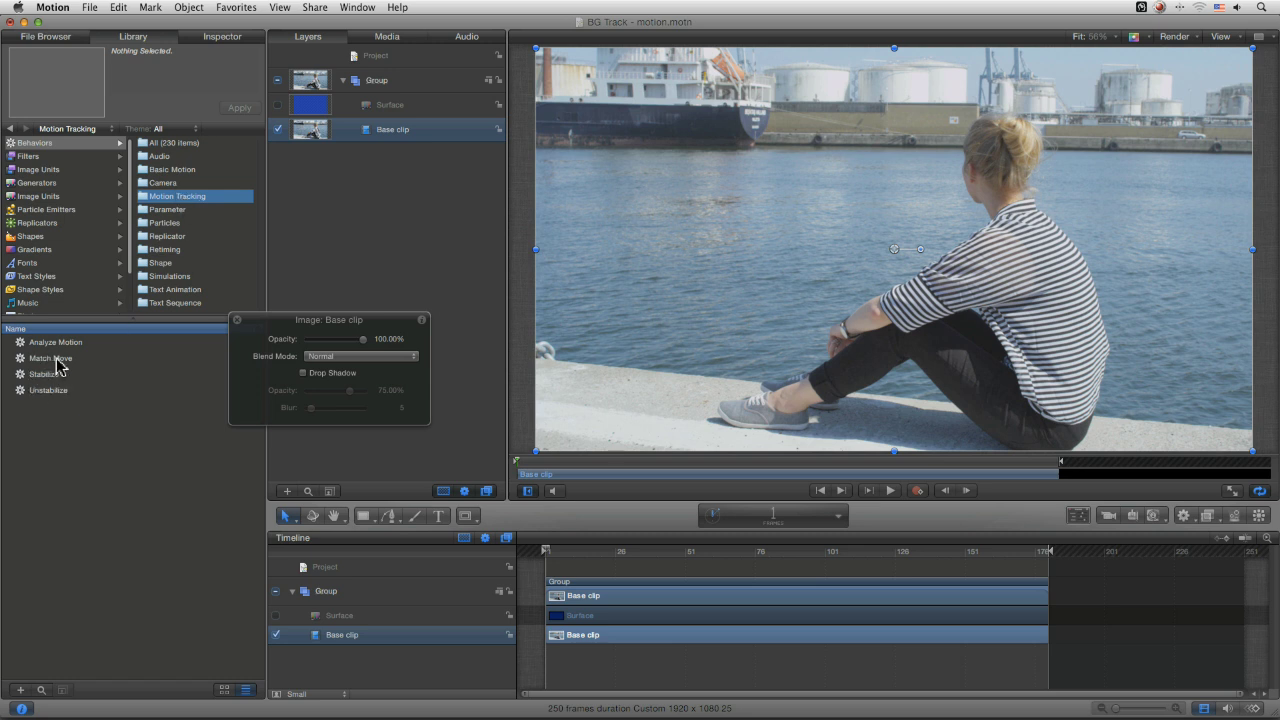
left_click_drag(50, 362, 421, 135)
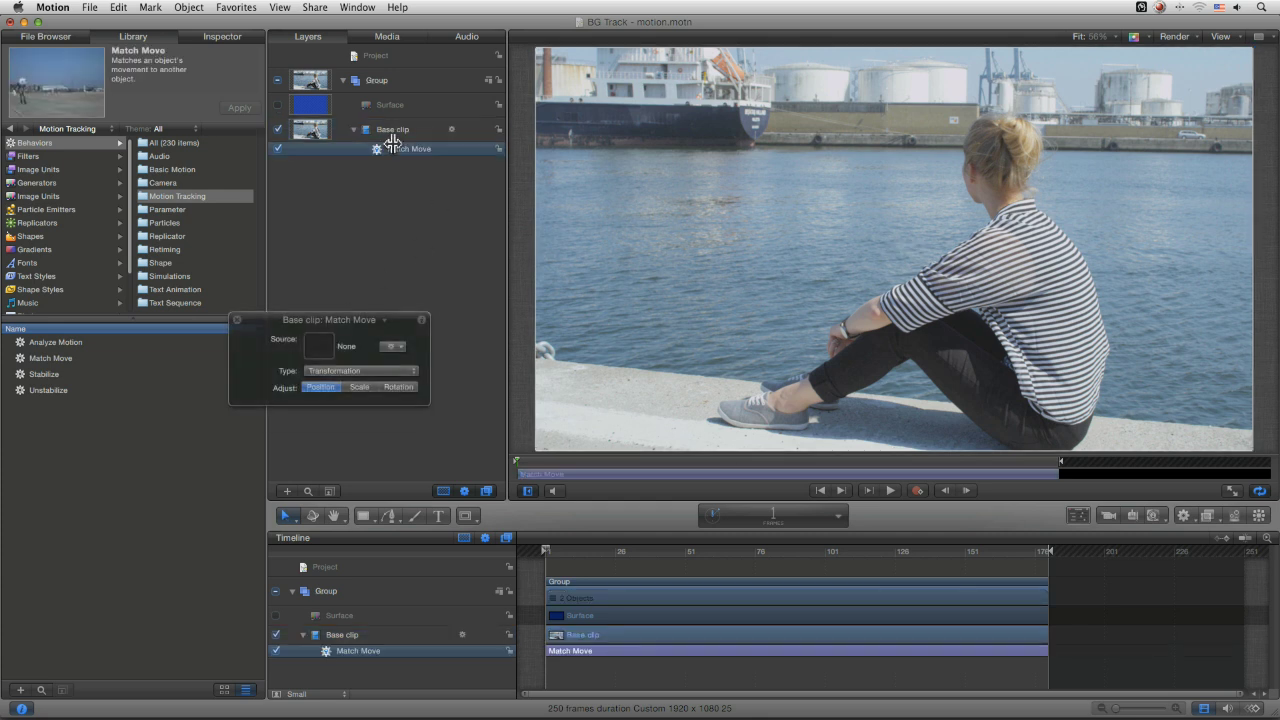
left_click_drag(310, 112, 318, 347)
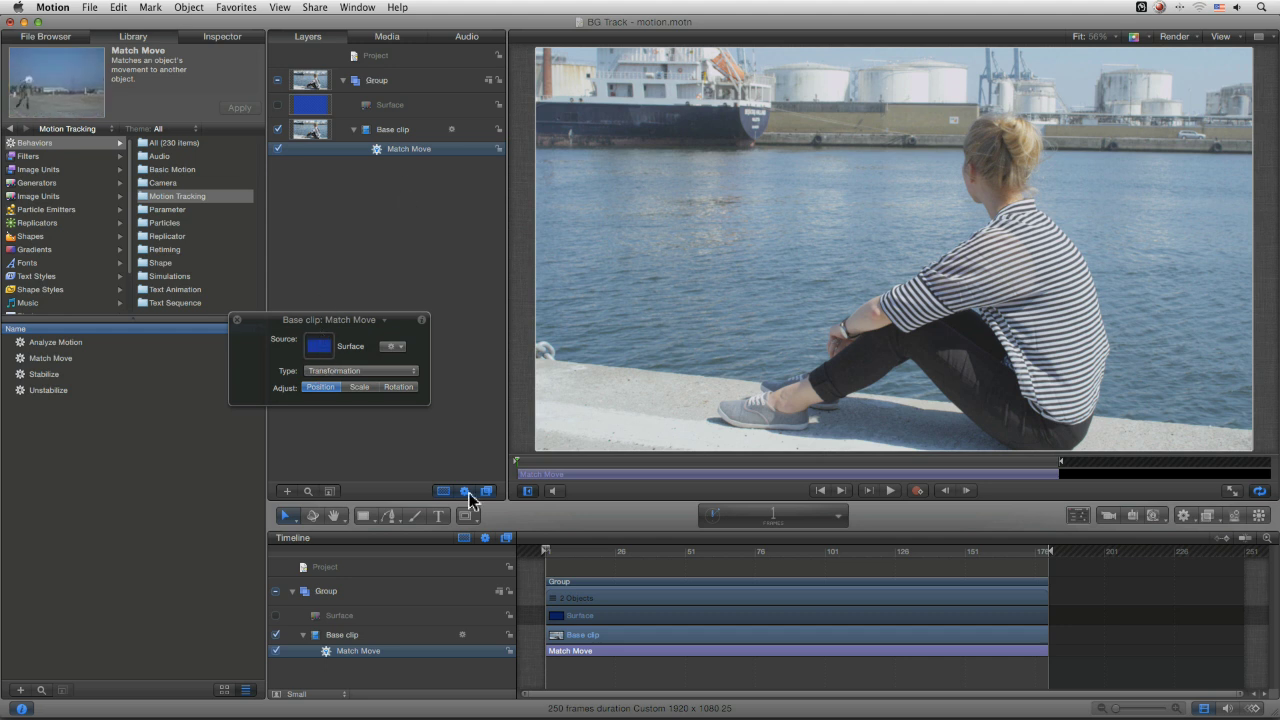
- Play back the match-moved Base clip, stop it and return to frame 1
left_click(890, 490)
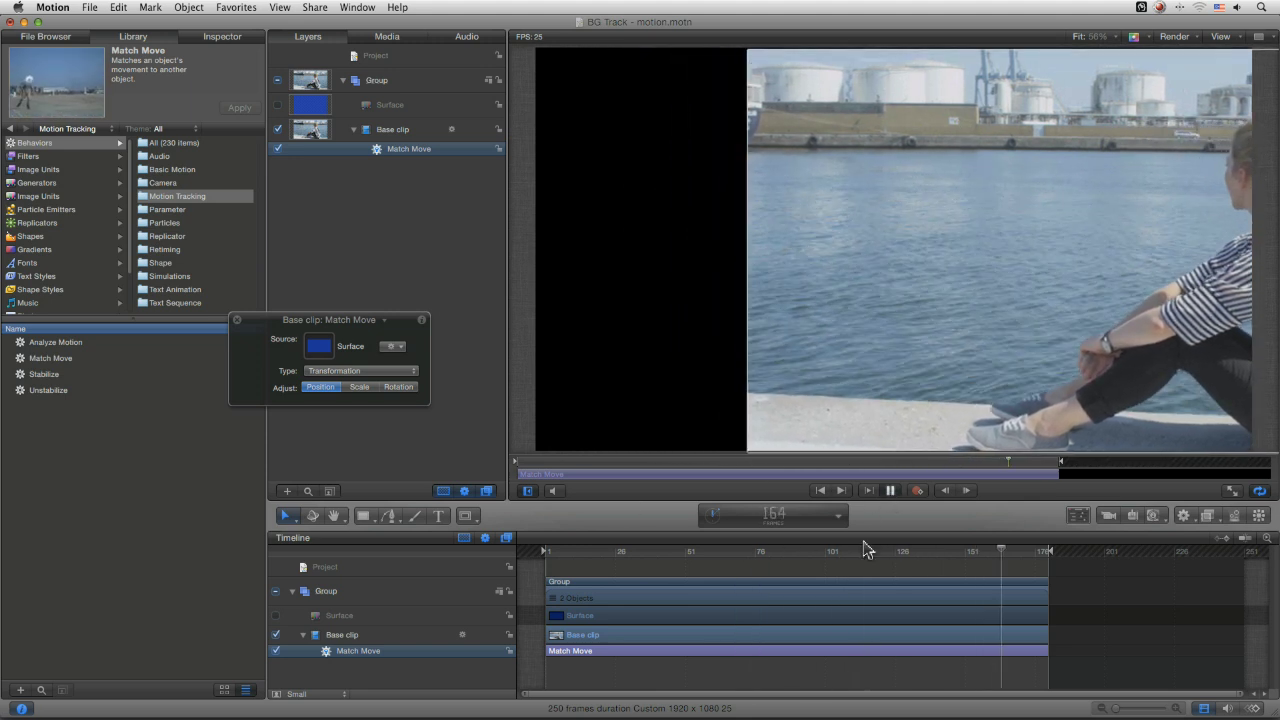
left_click(545, 553)
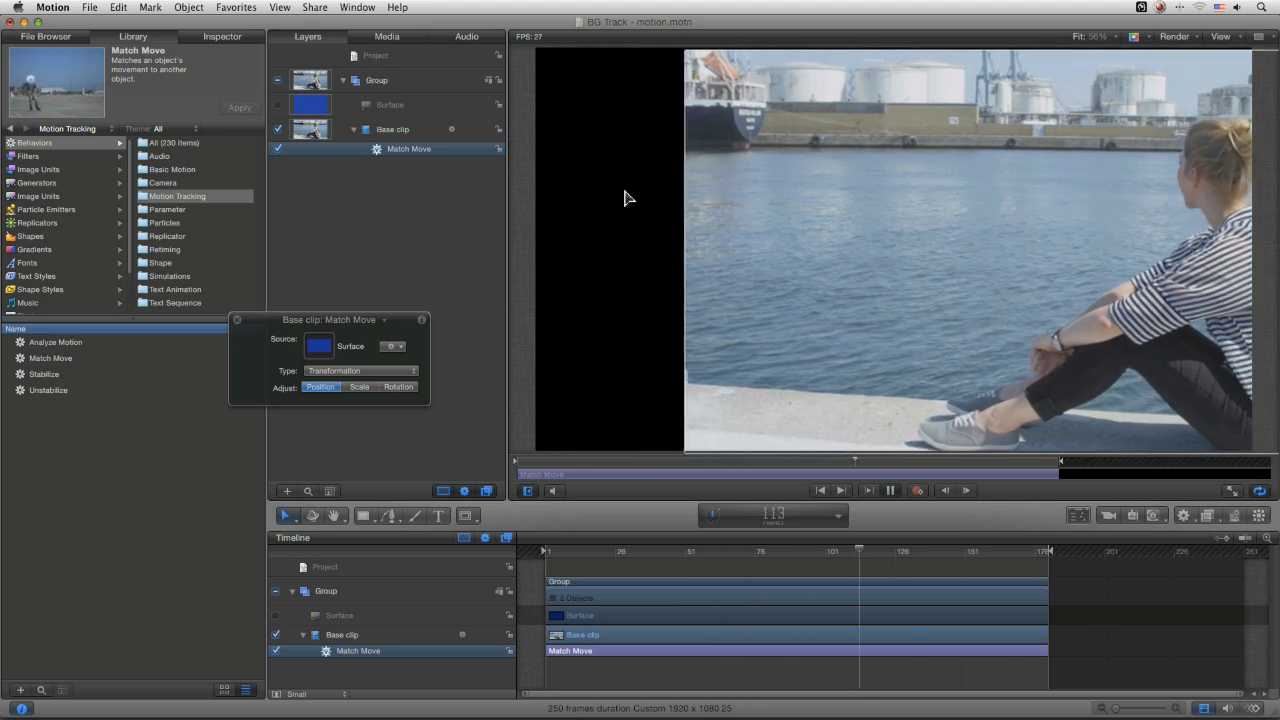
key("space")
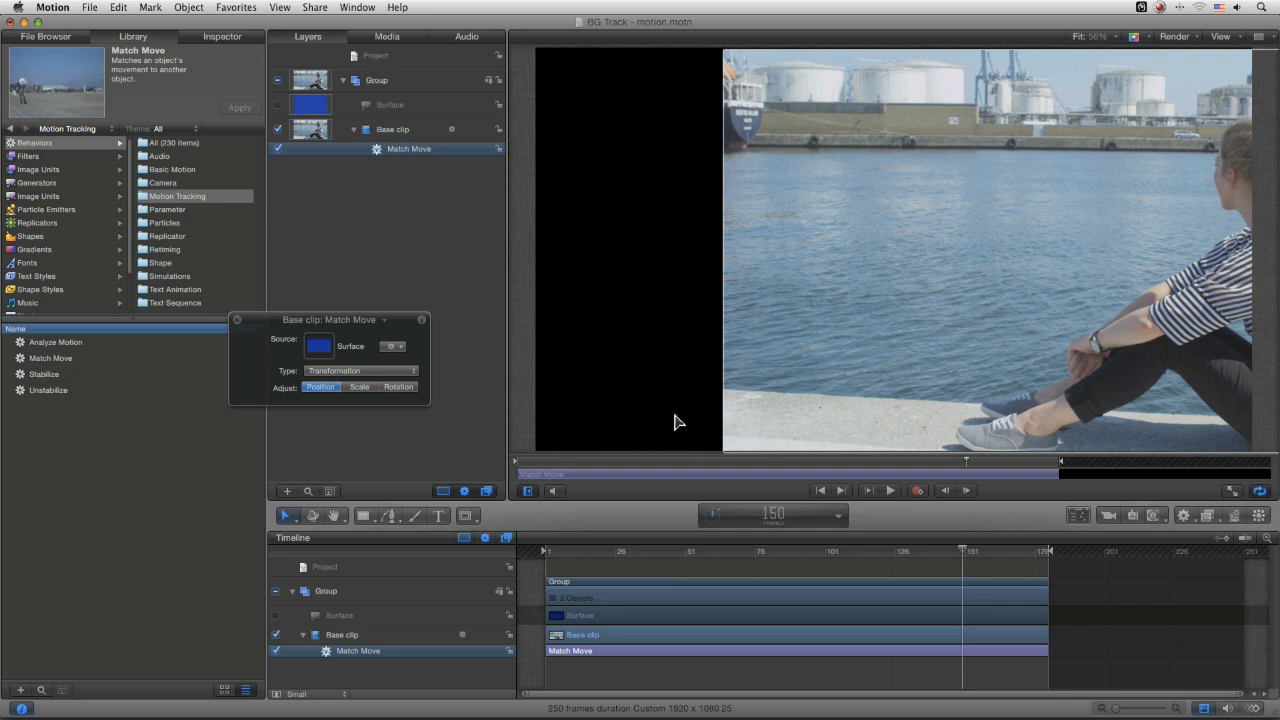
left_click_drag(966, 460, 518, 463)
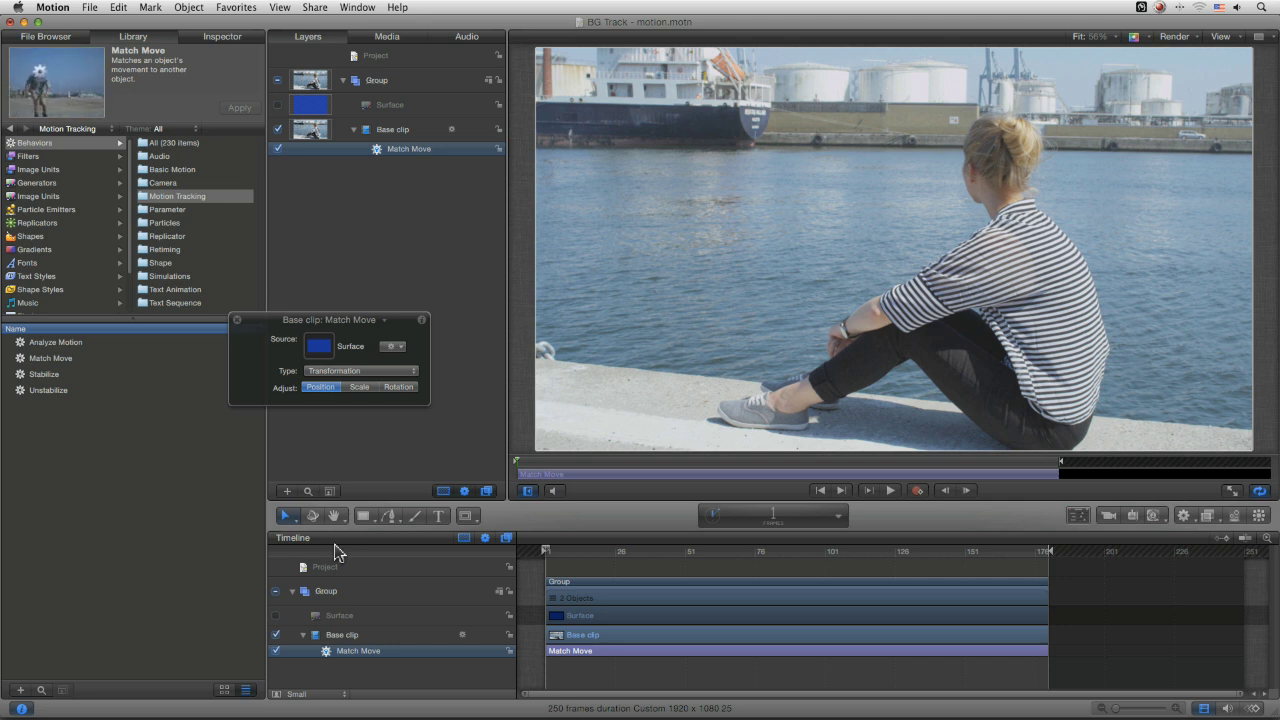
- Add a Position keyframe to the Base clip at frame 1 and turn on animation recording
left_click_drag(288, 322, 408, 223)
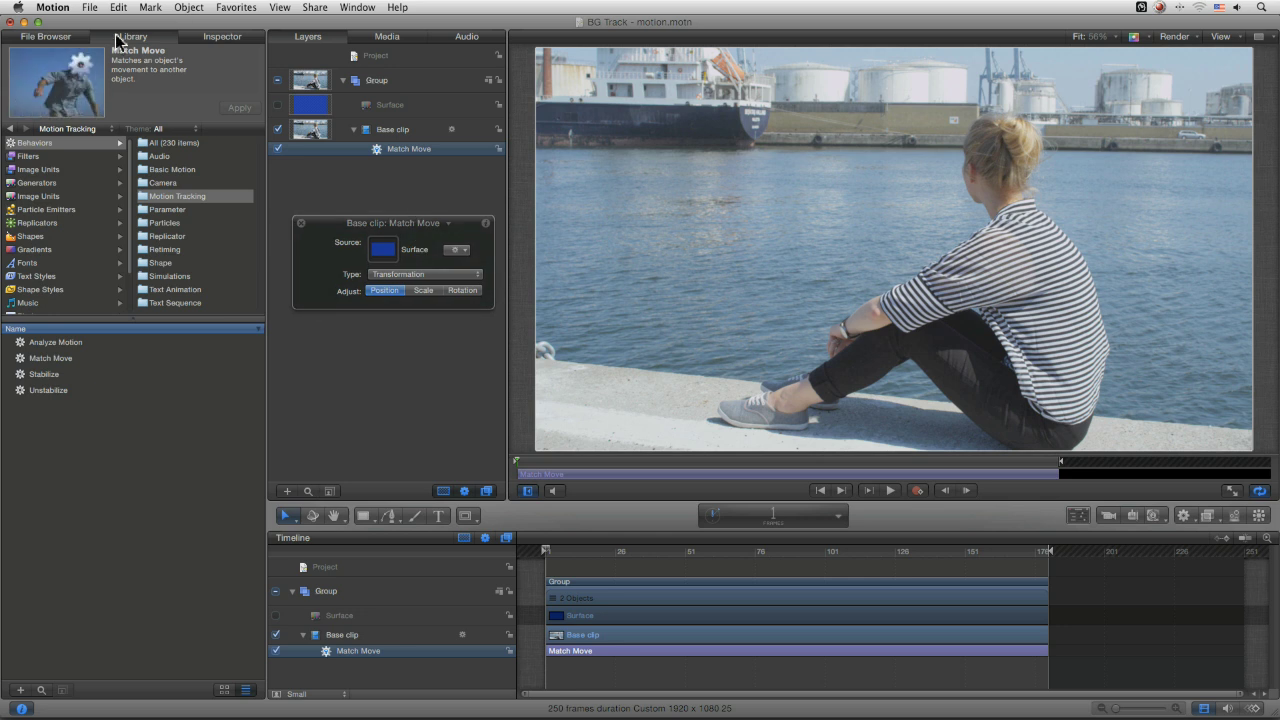
left_click(222, 36)
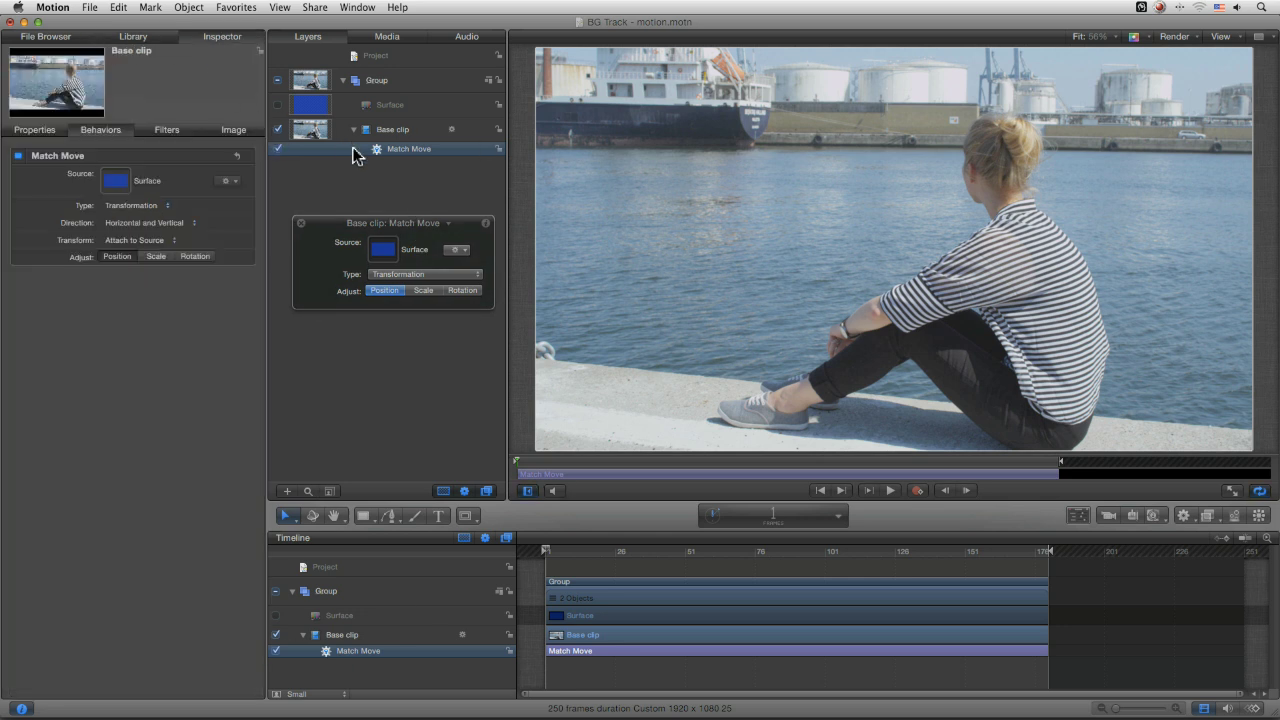
left_click(390, 132)
left_click(35, 130)
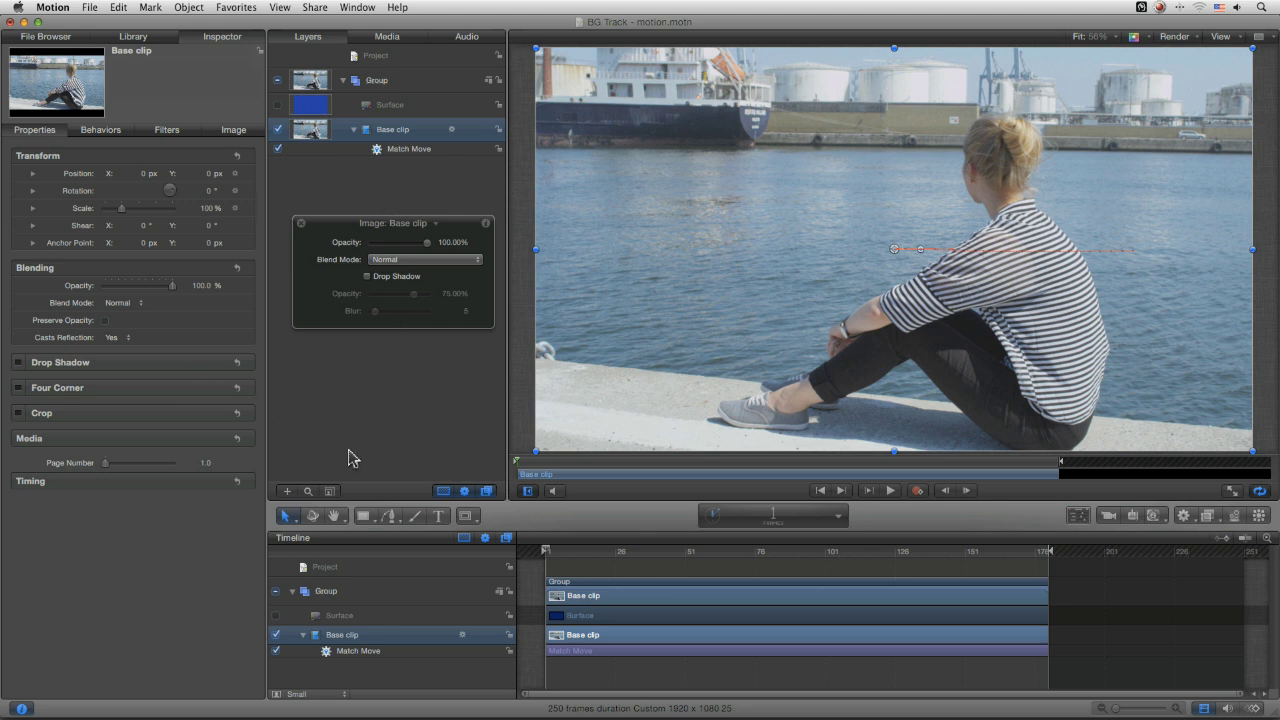
mouse_move(218, 172)
left_click(250, 174)
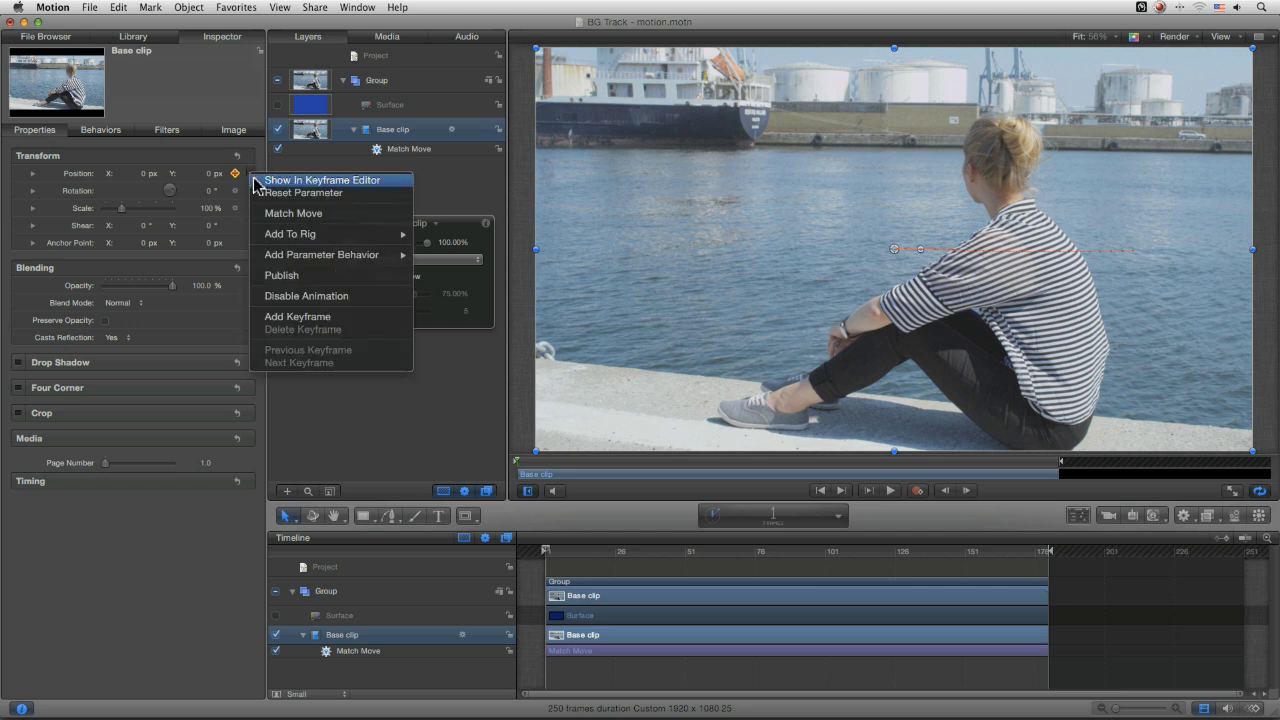
left_click(380, 316)
left_click(917, 491)
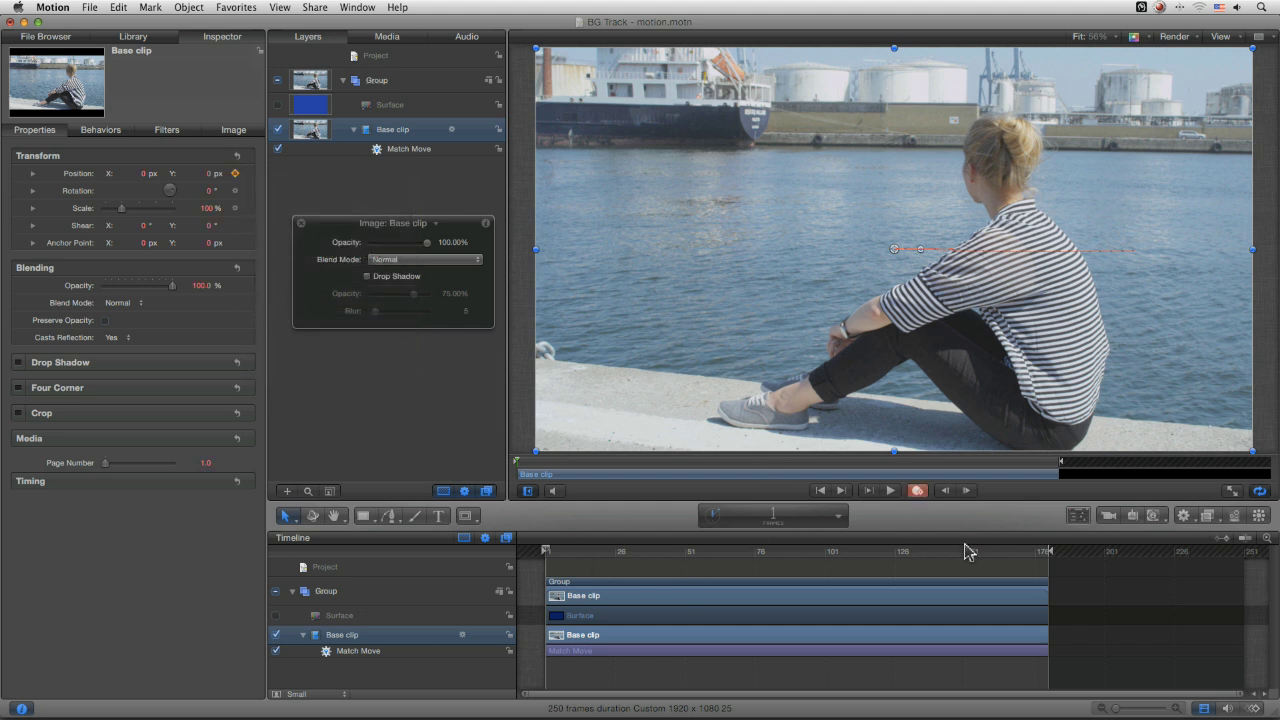
- Go to frame 180 and try to adjust the Base clip's X position
left_click_drag(613, 545, 1048, 550)
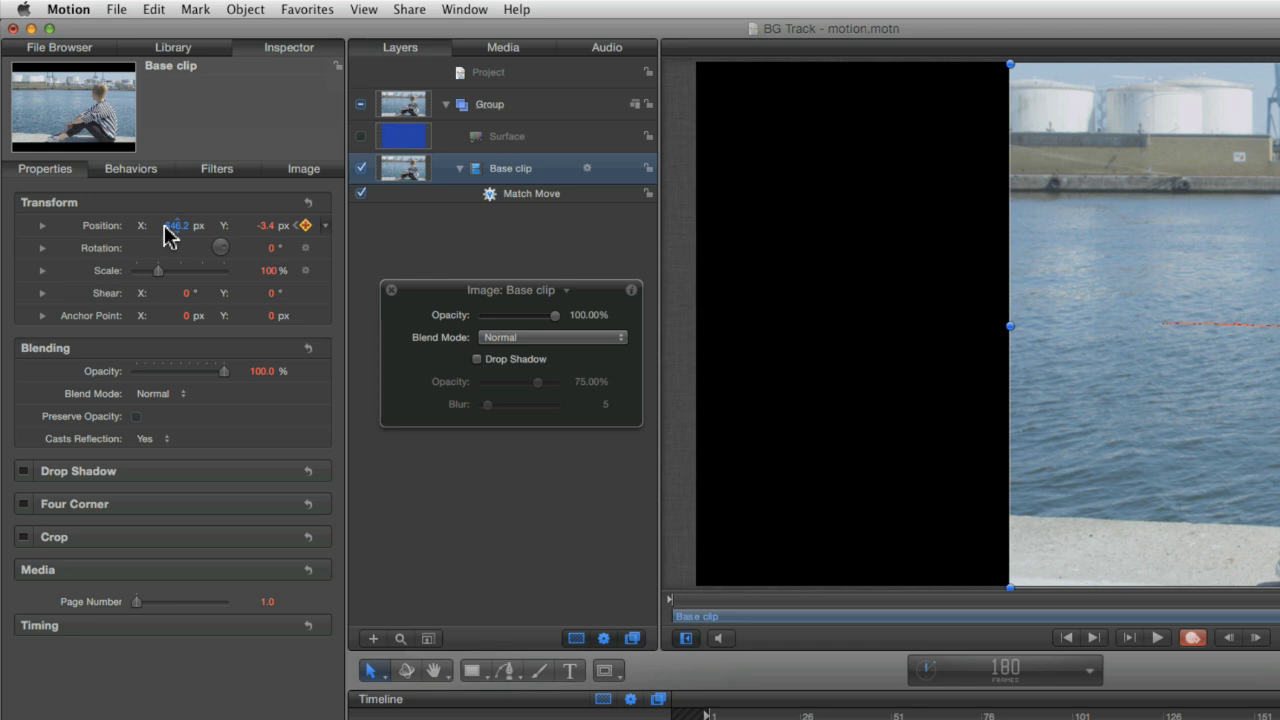
left_click(133, 176)
left_click(184, 227)
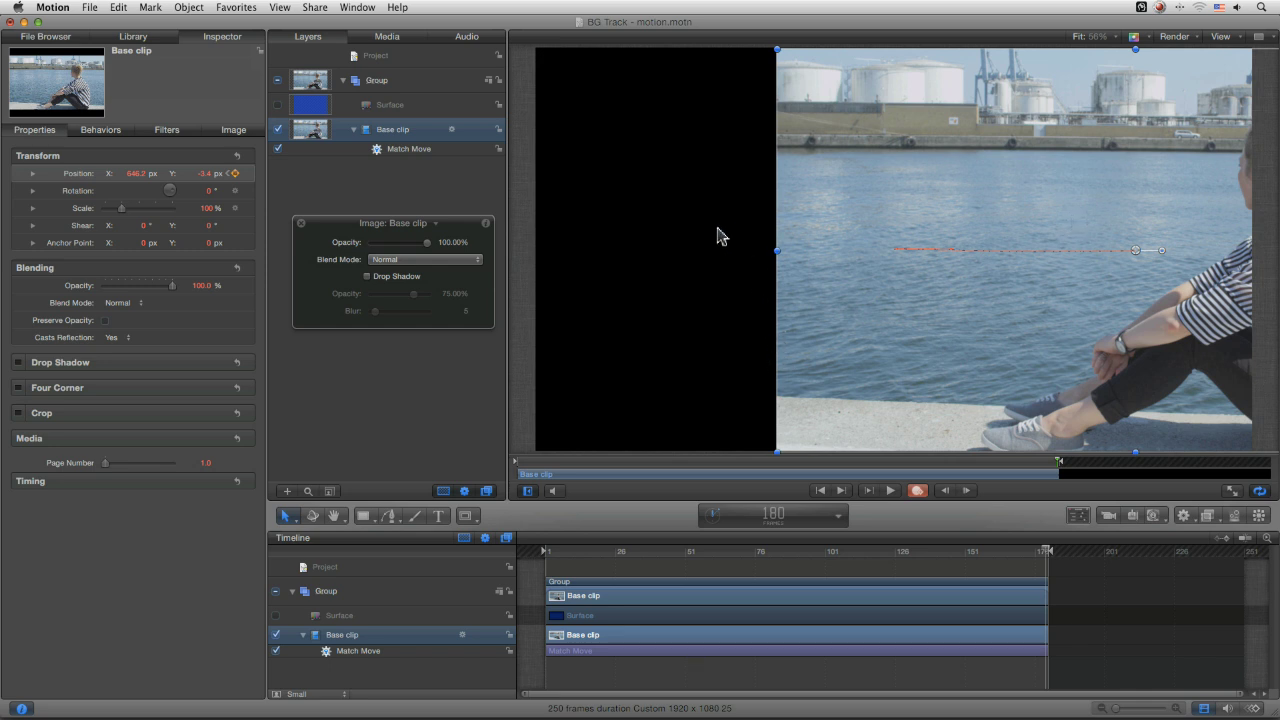
- Set the Base clip's Match Move behavior to transform by Mimic Source
left_click(453, 149)
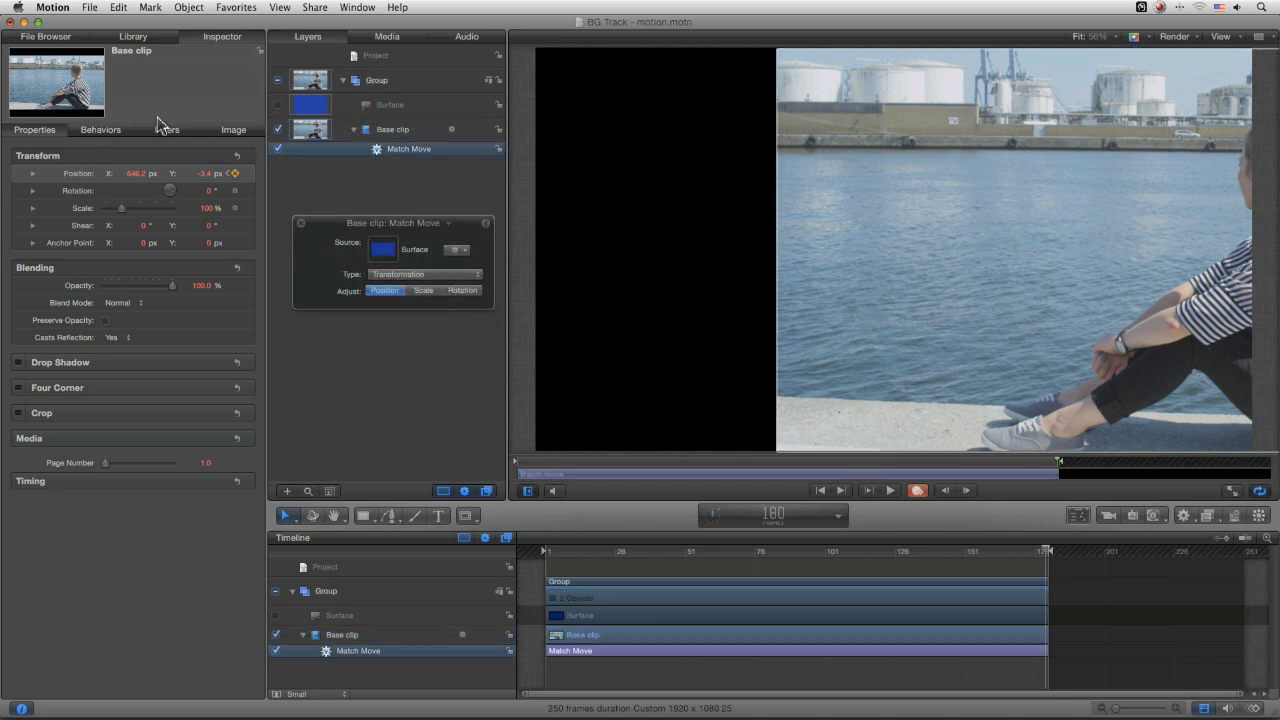
left_click(110, 133)
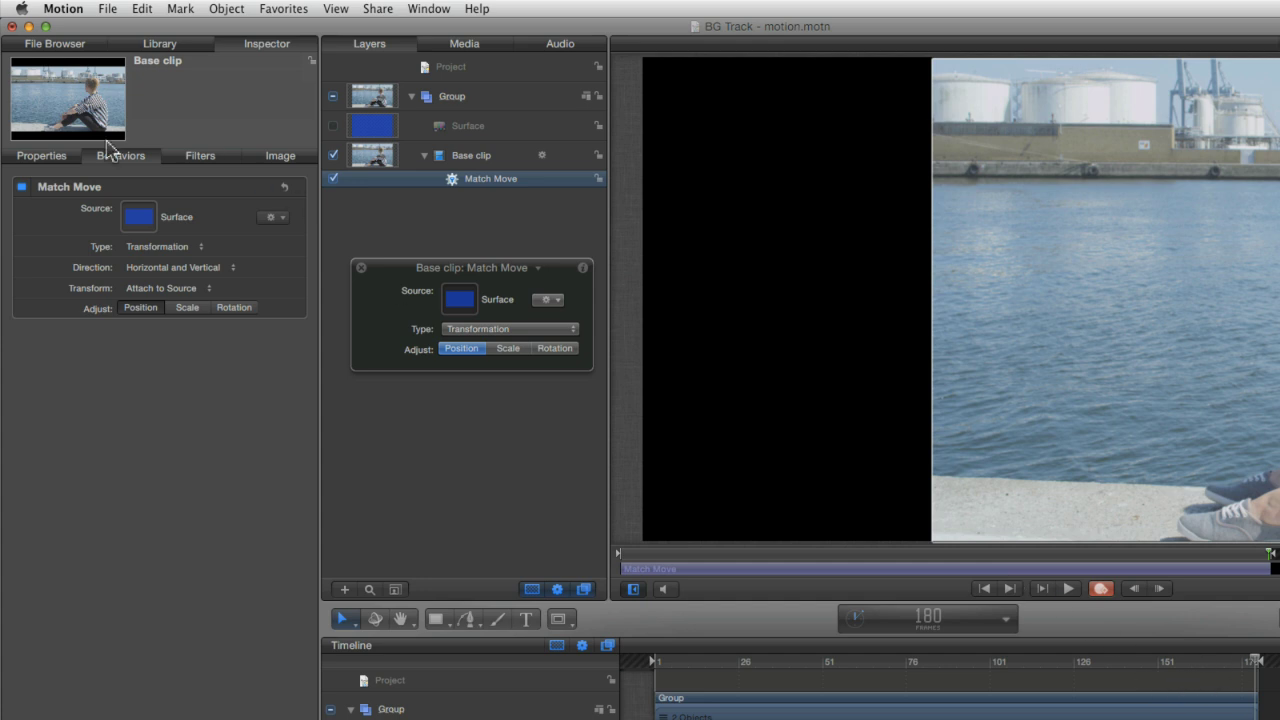
left_click(206, 289)
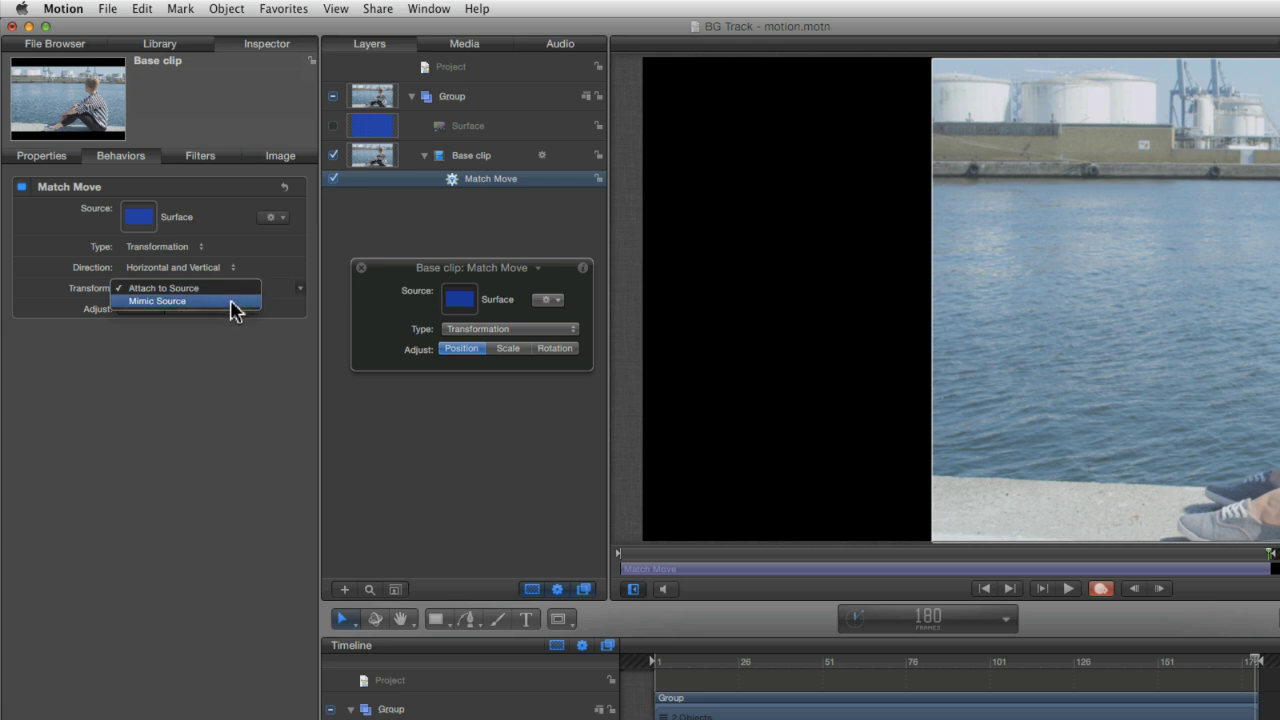
left_click(225, 302)
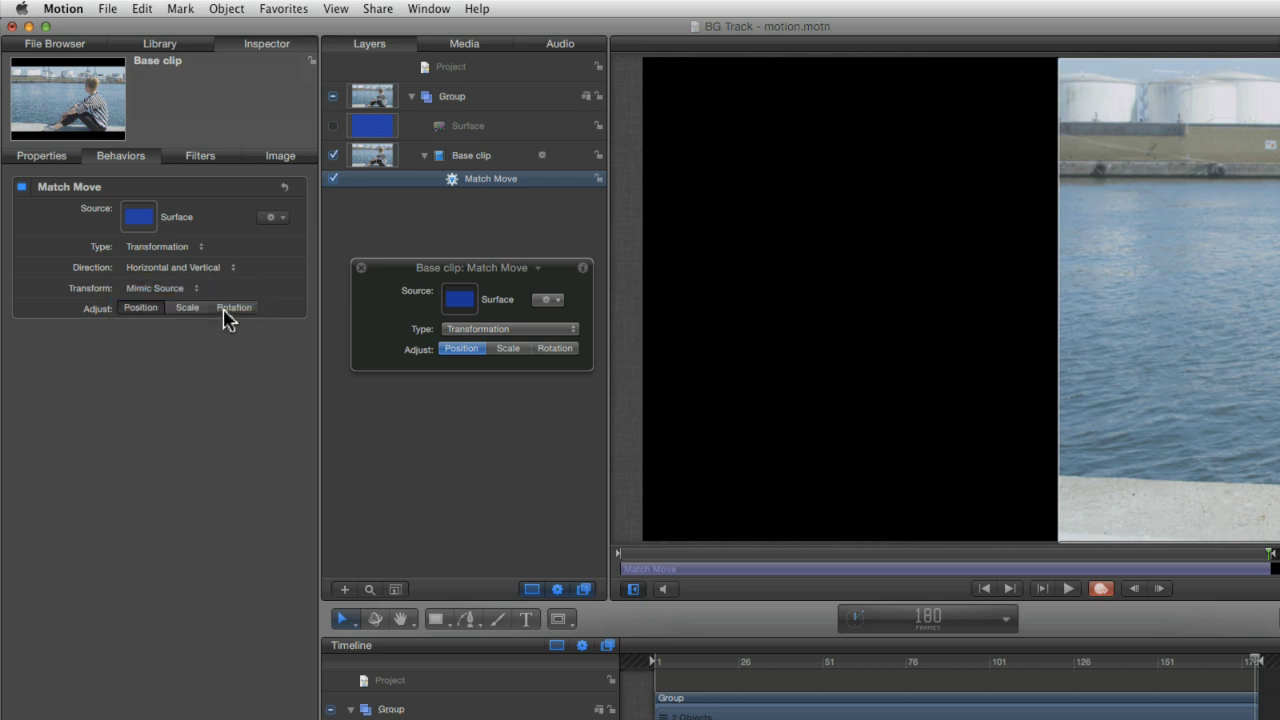
- Set the Base clip's X position to 2.1 px at frame 180 and play back the animation
left_click(44, 164)
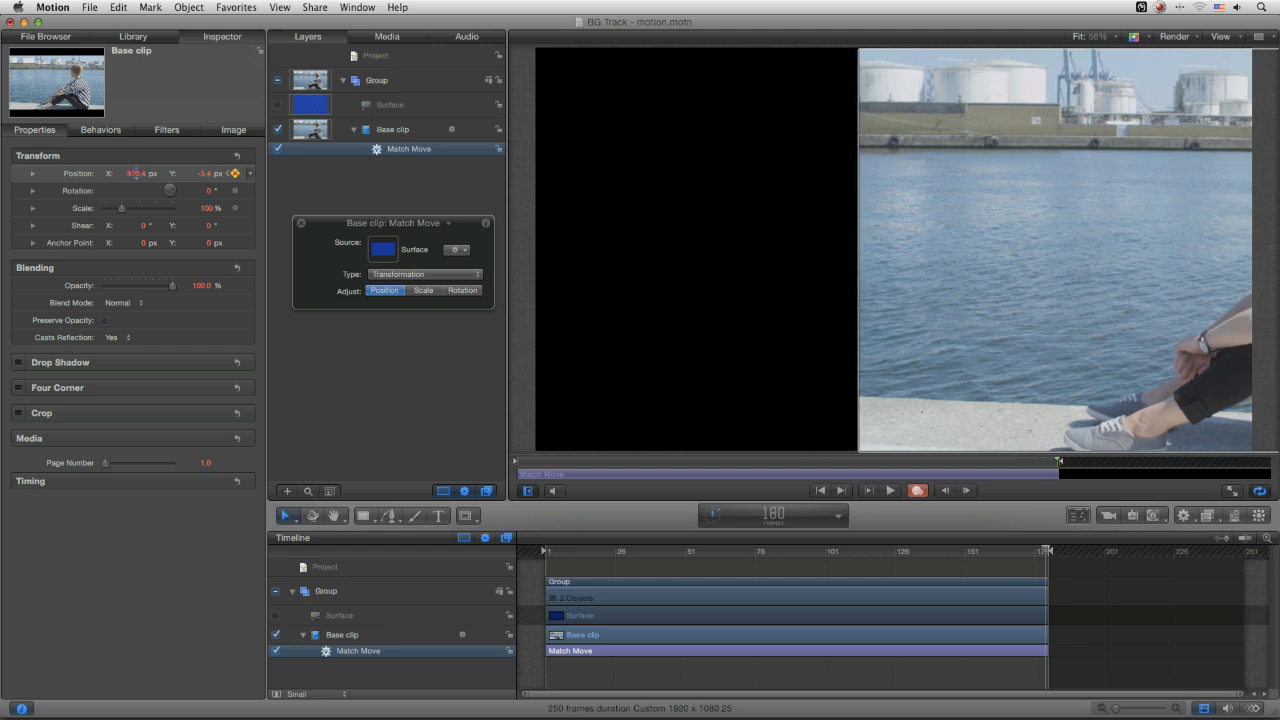
mouse_move(137, 176)
left_mouse_down()
mouse_move(125, 176)
mouse_move(136, 173)
left_mouse_up()
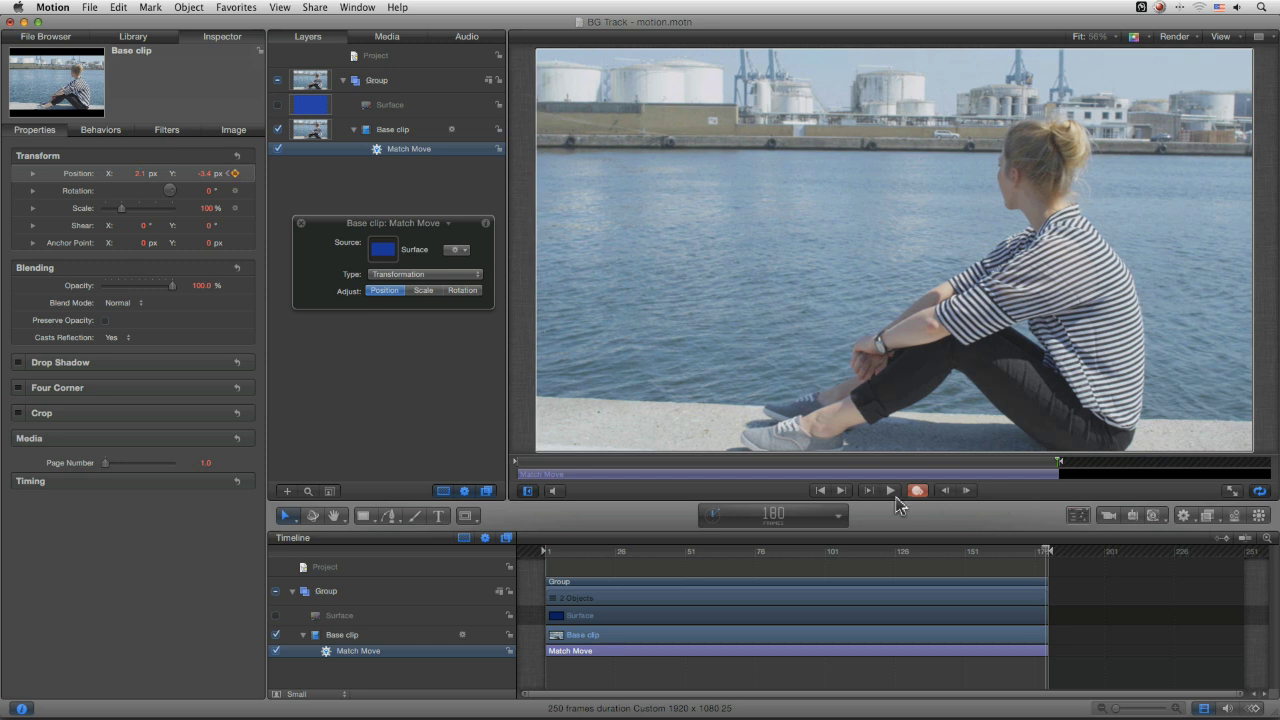
left_click(889, 491)
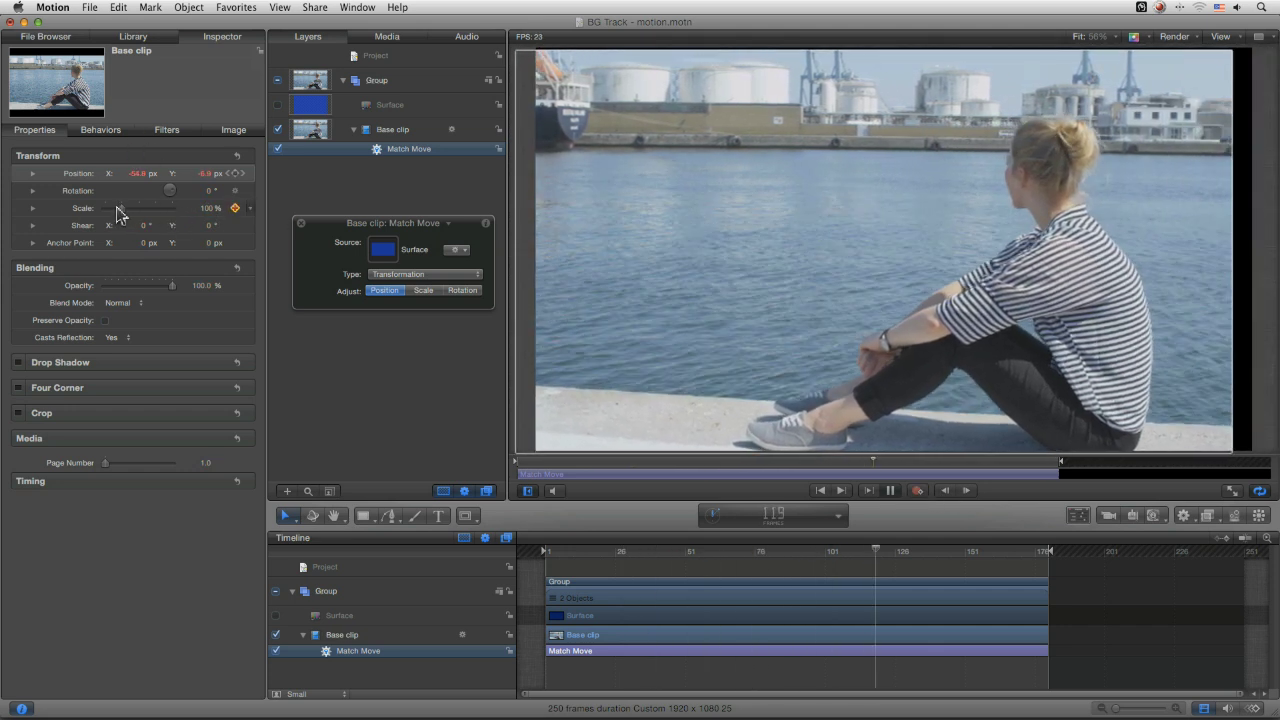
- Scale the Base clip up to 104% without keyframing it, while the playback runs
left_click_drag(121, 212, 121, 213)
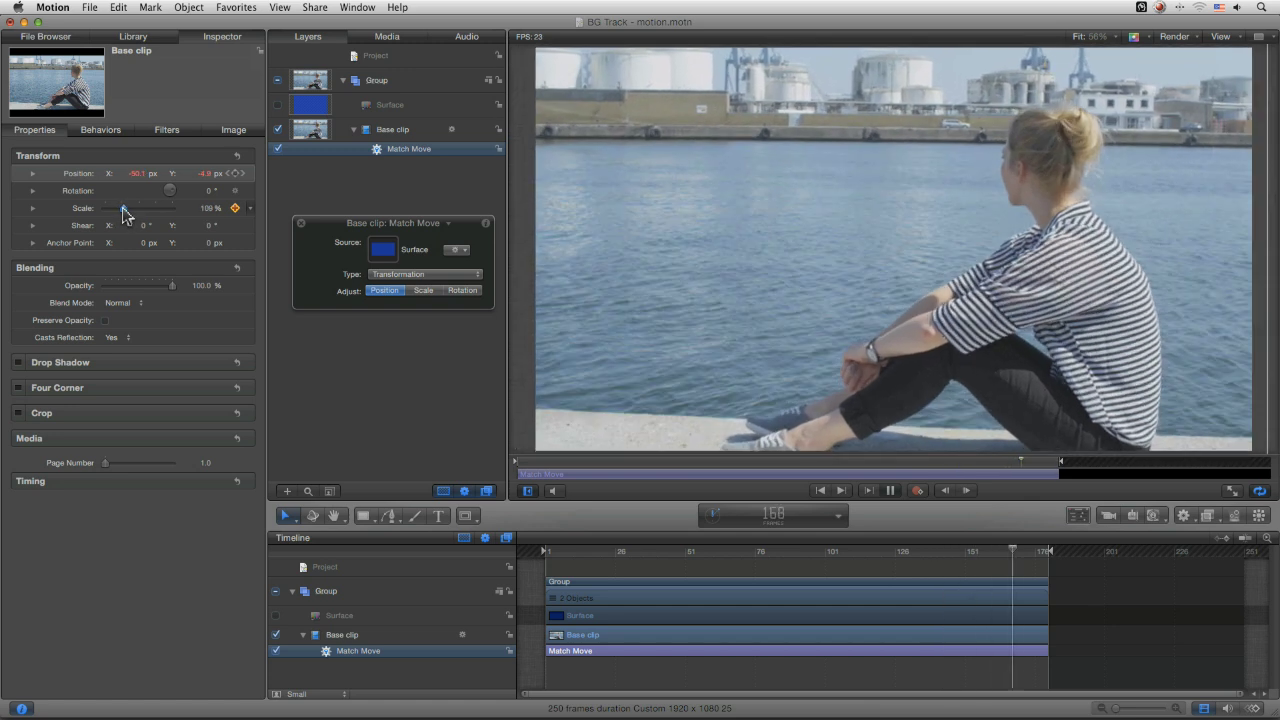
left_click(200, 212)
type("104")
key("Return")
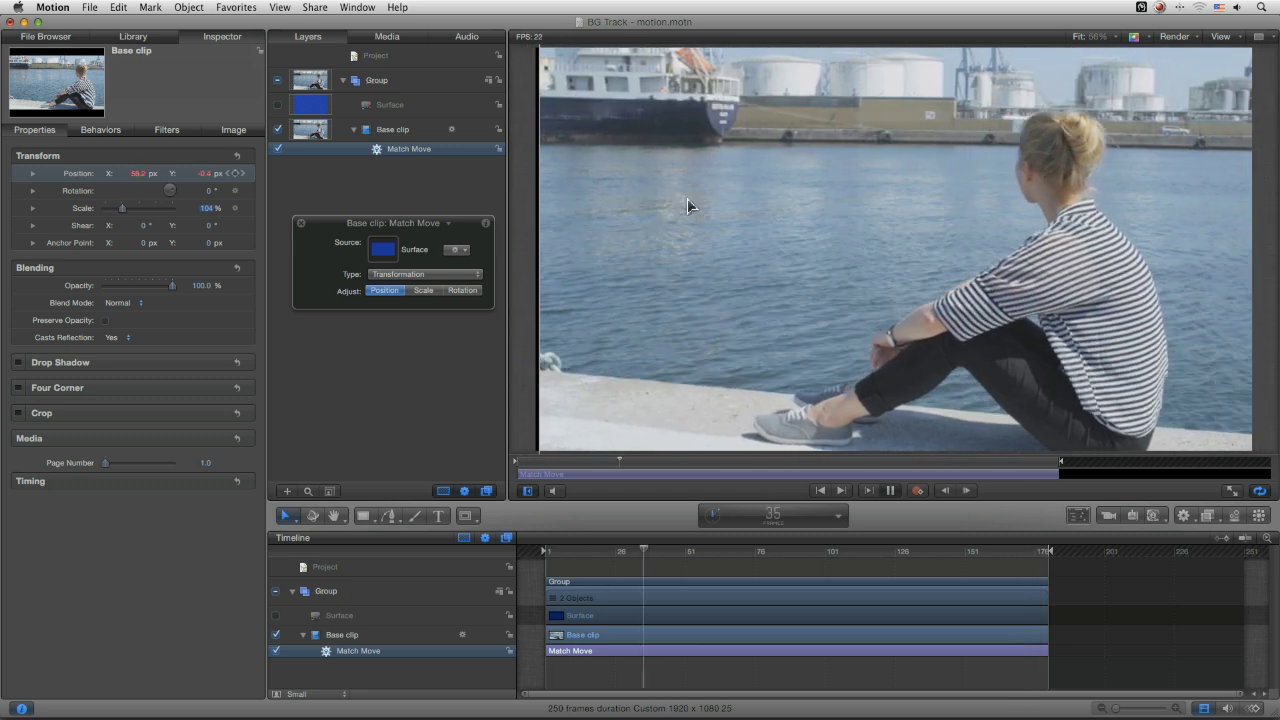
- Keyframe the Base clip's X position at frame 106 so the picture covers the black edge, and play back the shot
left_click_drag(760, 551, 830, 562)
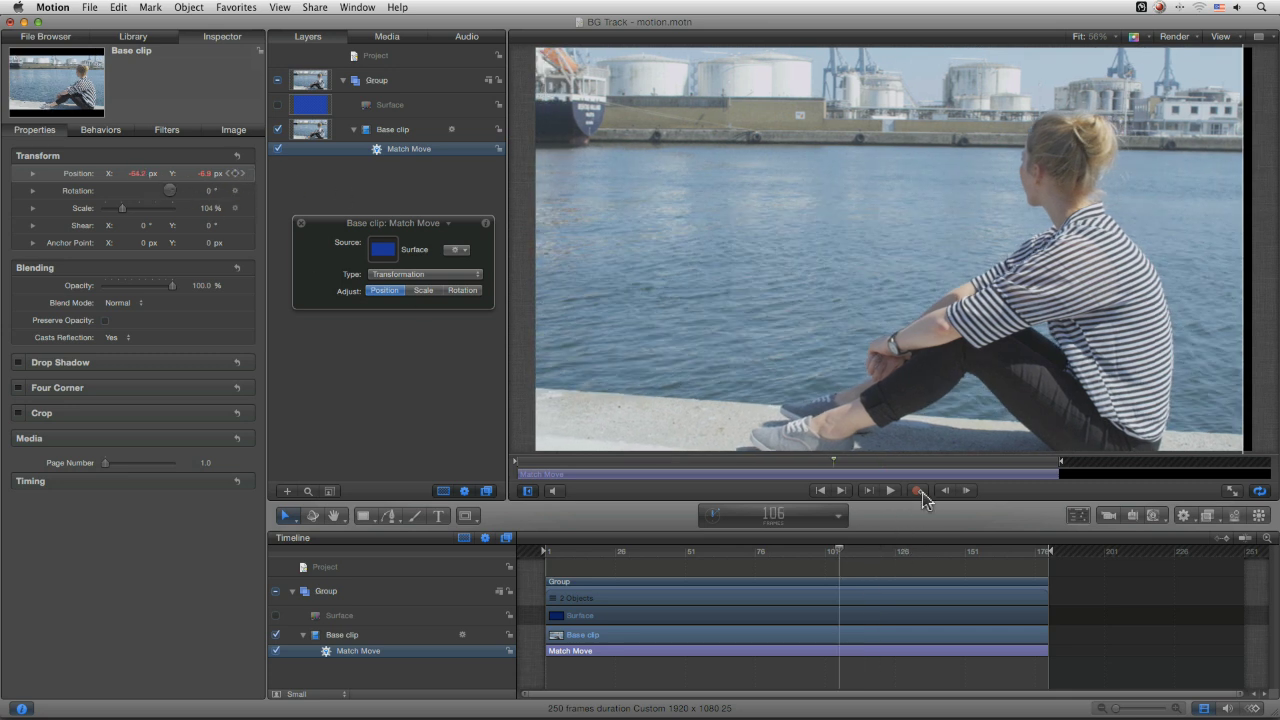
left_click_drag(140, 178, 106, 178)
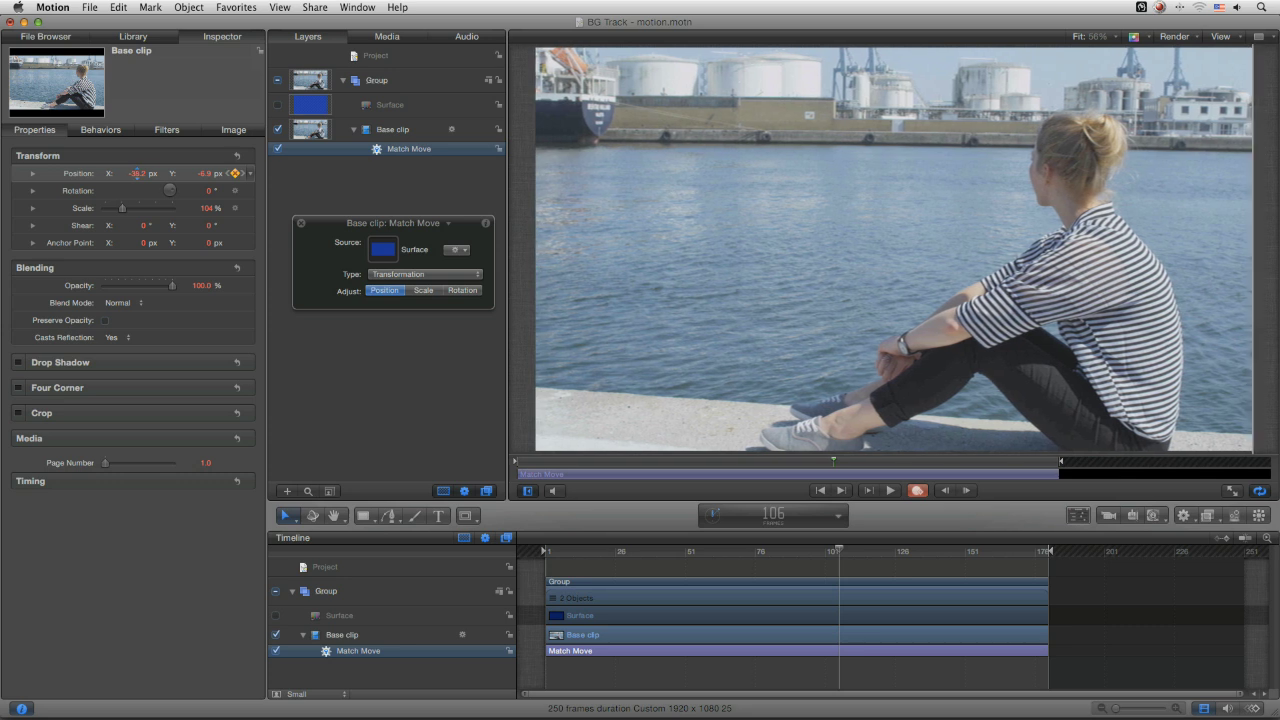
key("space")
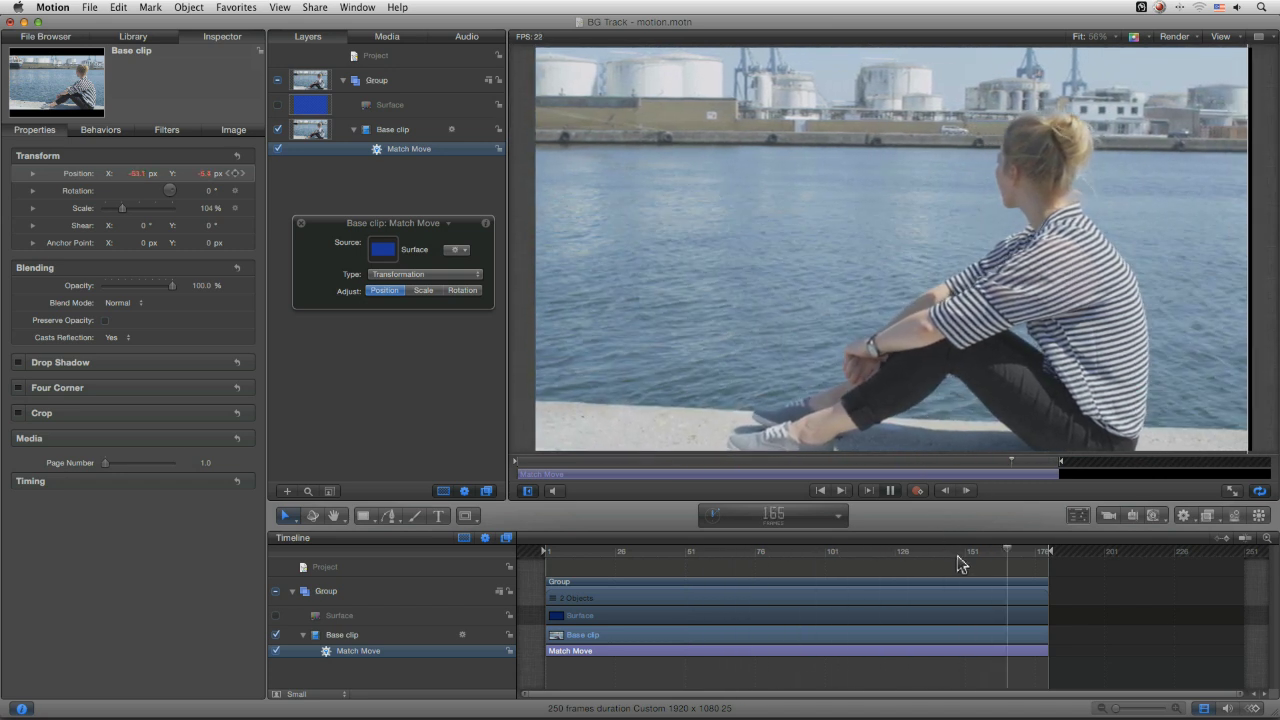
key("space")
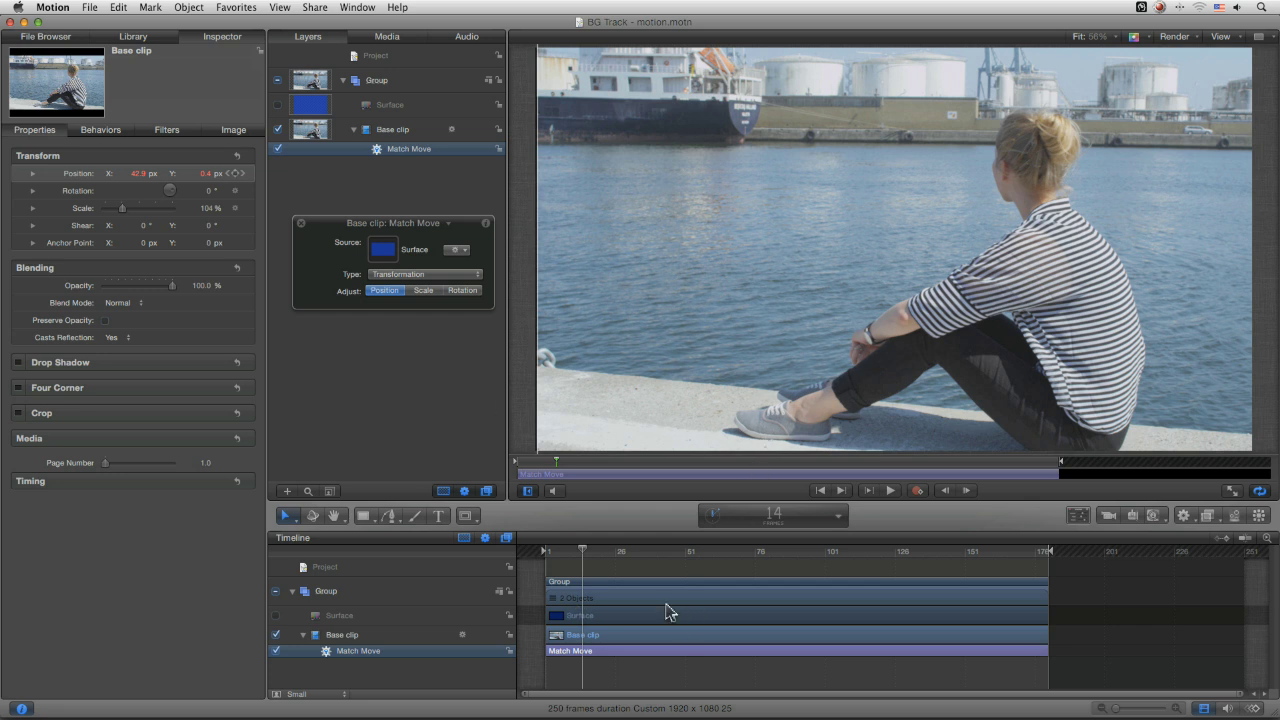
- Open the original Shoe Track – motion.motn project
left_click(88, 7)
left_click(111, 54)
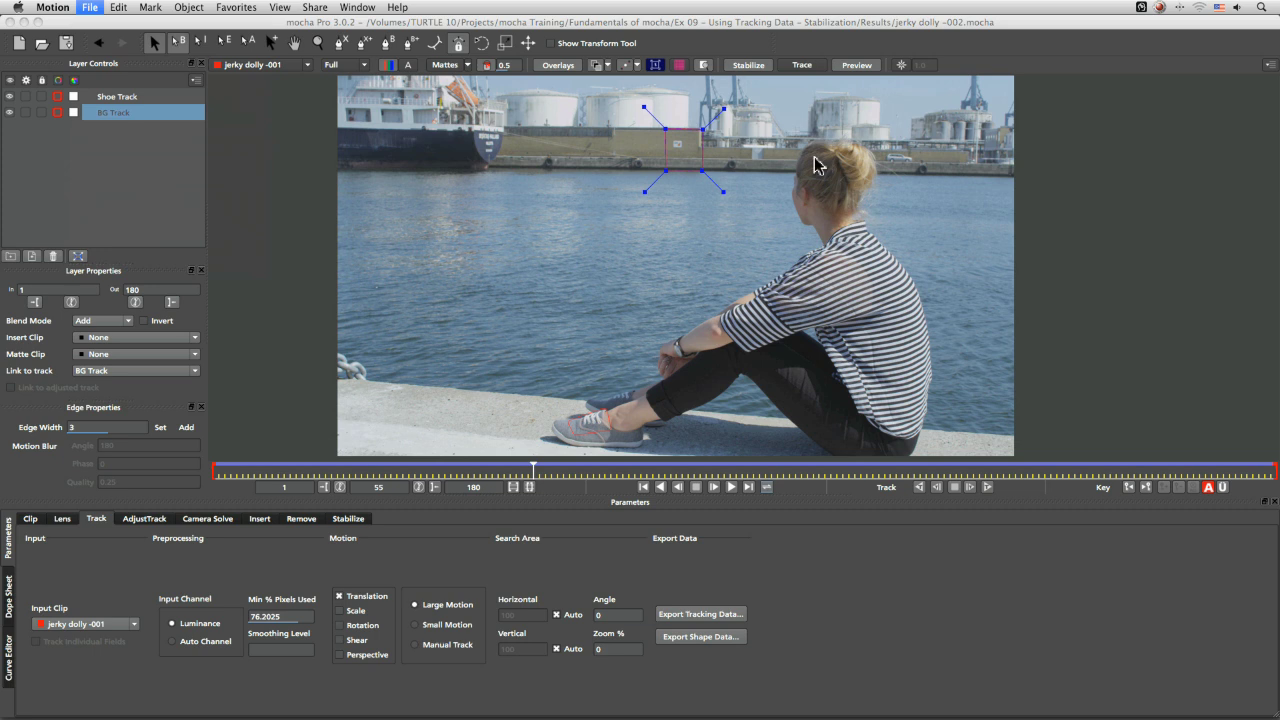
double_click(667, 247)
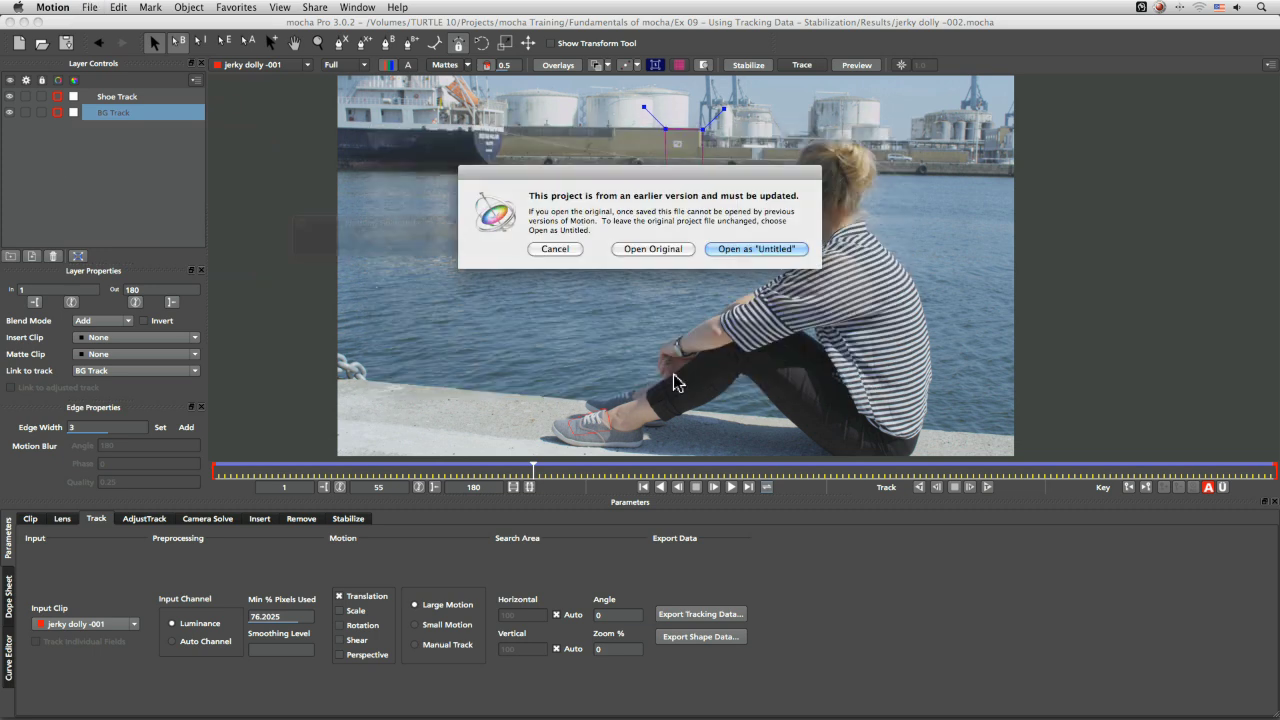
left_click(660, 252)
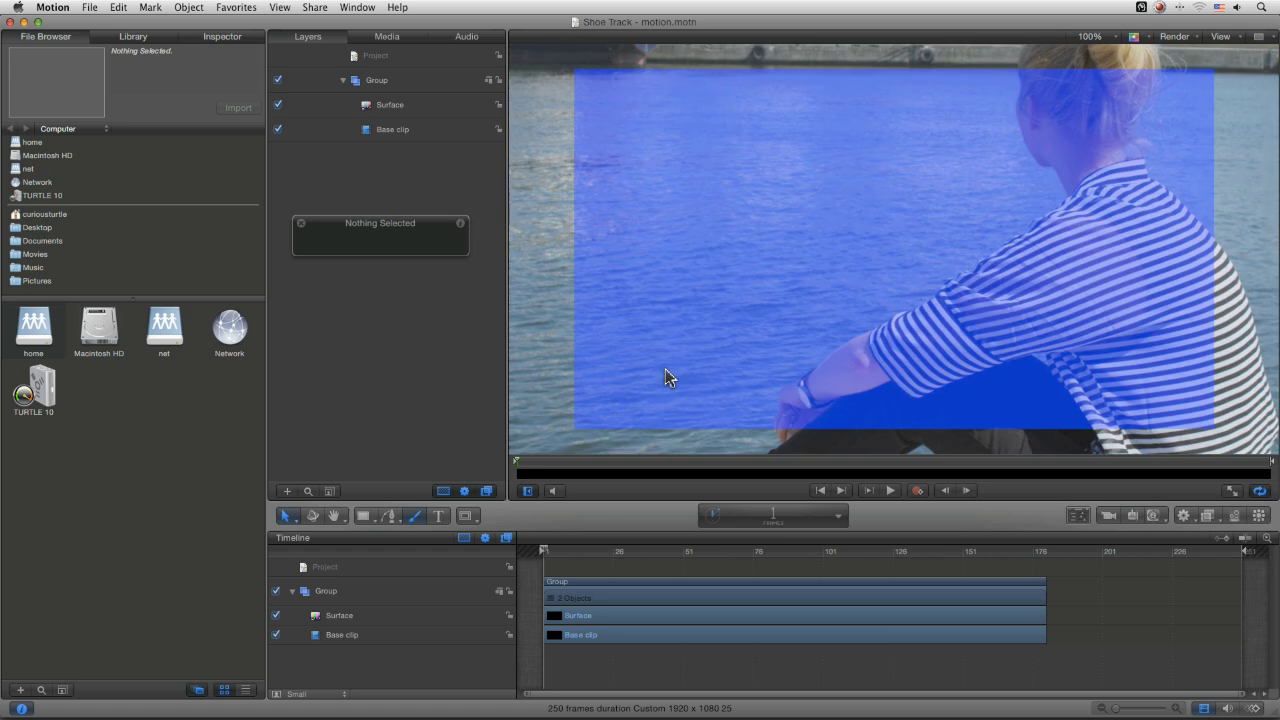
- Hide the Shoe Track project's Surface layer and add a Match Move behavior to the Base clip with Surface as its source
left_click(277, 104)
left_click(410, 129)
left_click(136, 41)
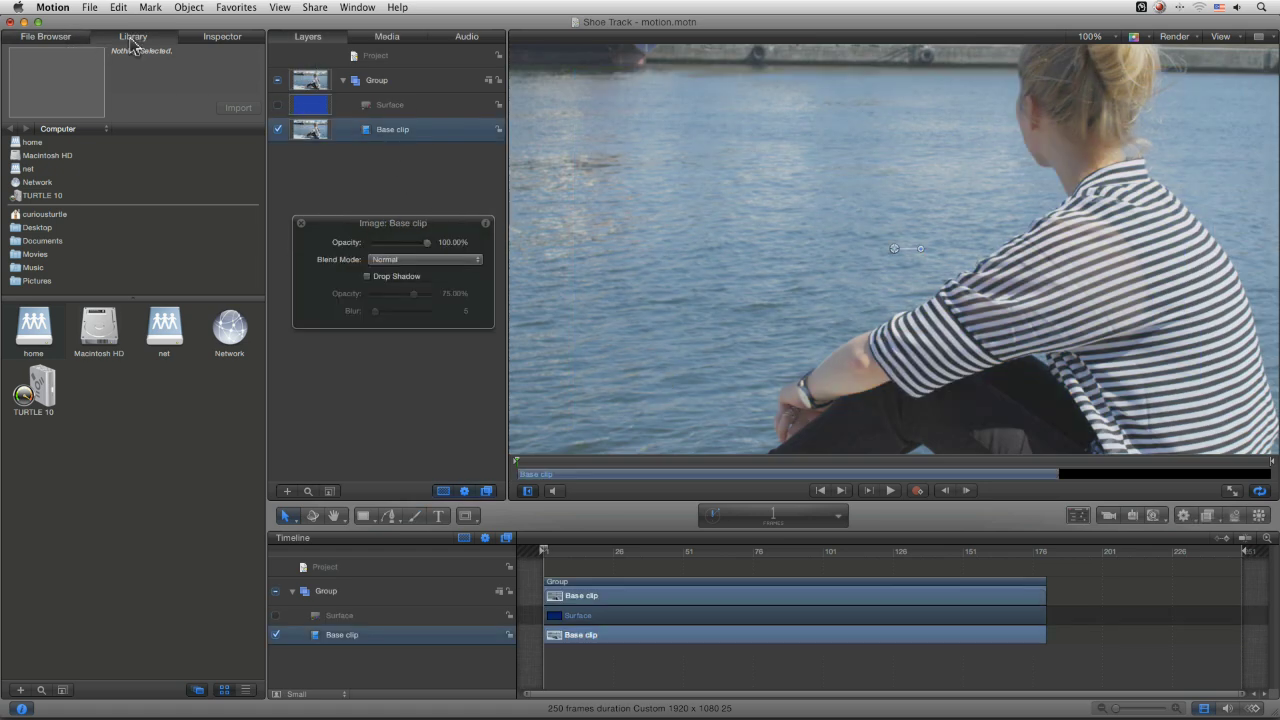
left_click(35, 145)
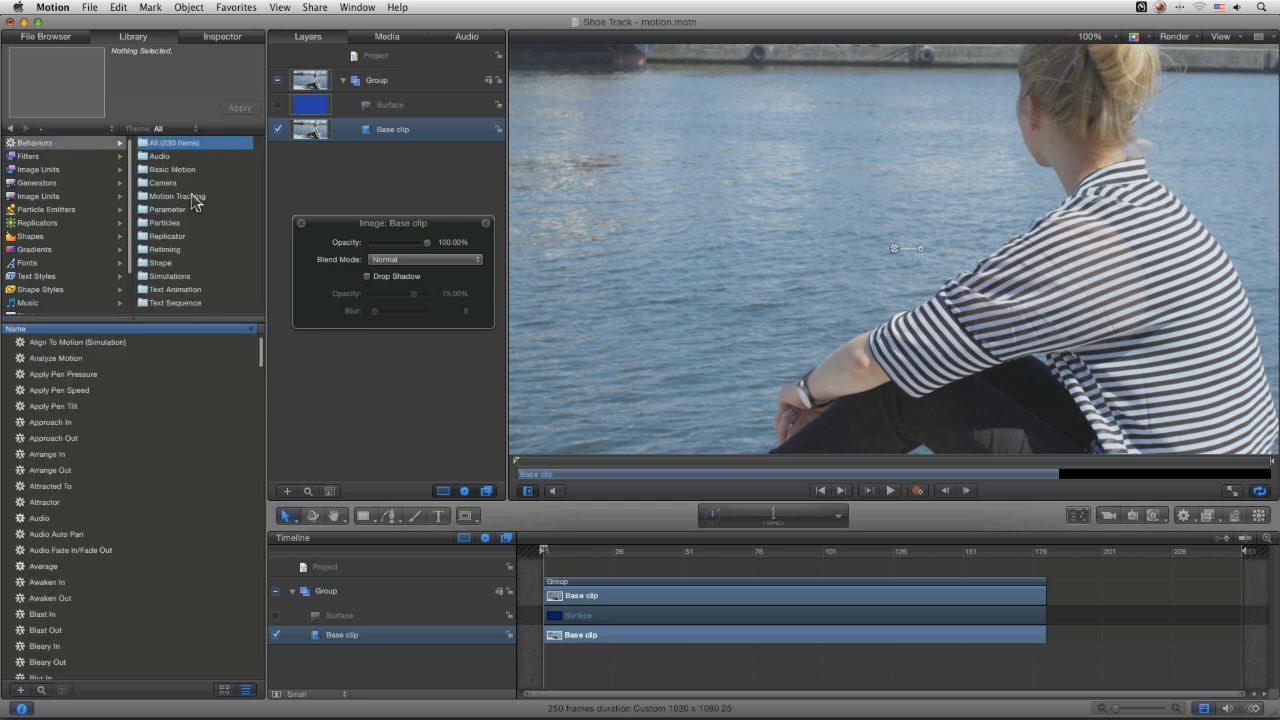
left_click(193, 197)
left_click_drag(335, 240, 383, 250)
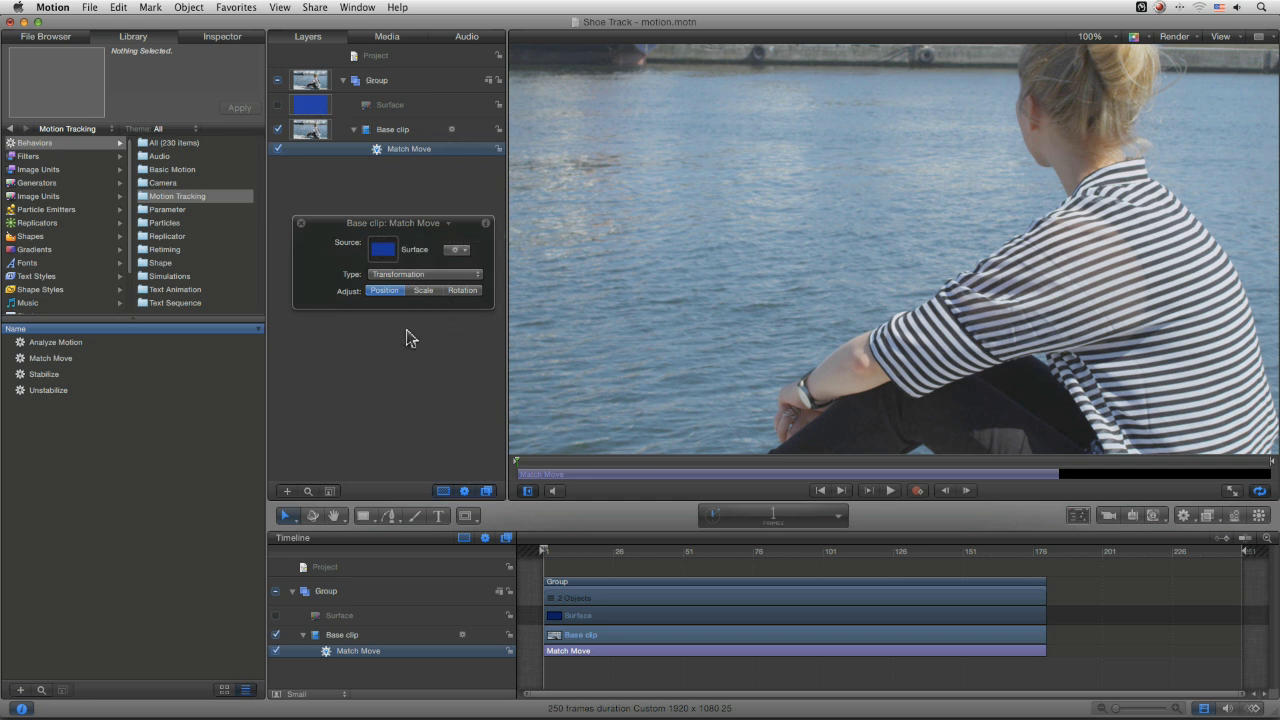
- Set the Shoe Track project's Match Move to transform by Mimic Source and fit the canvas in the window
left_click(208, 37)
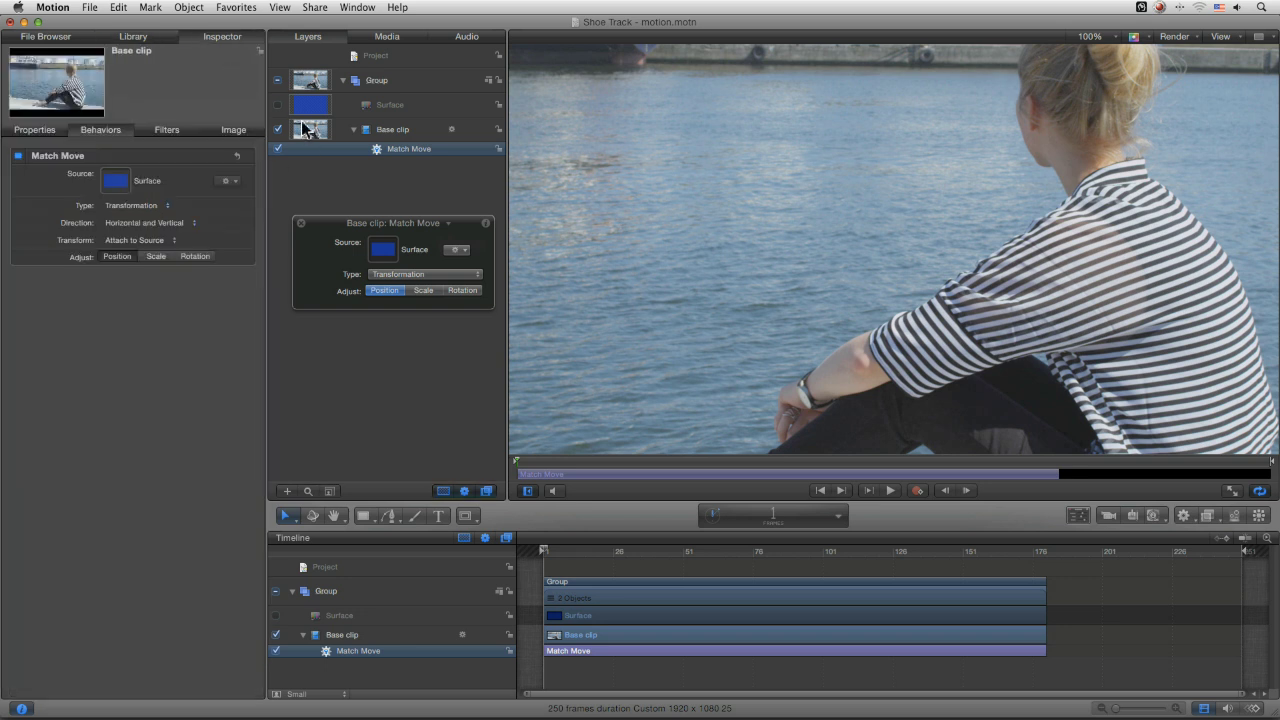
left_click(30, 130)
left_click(100, 130)
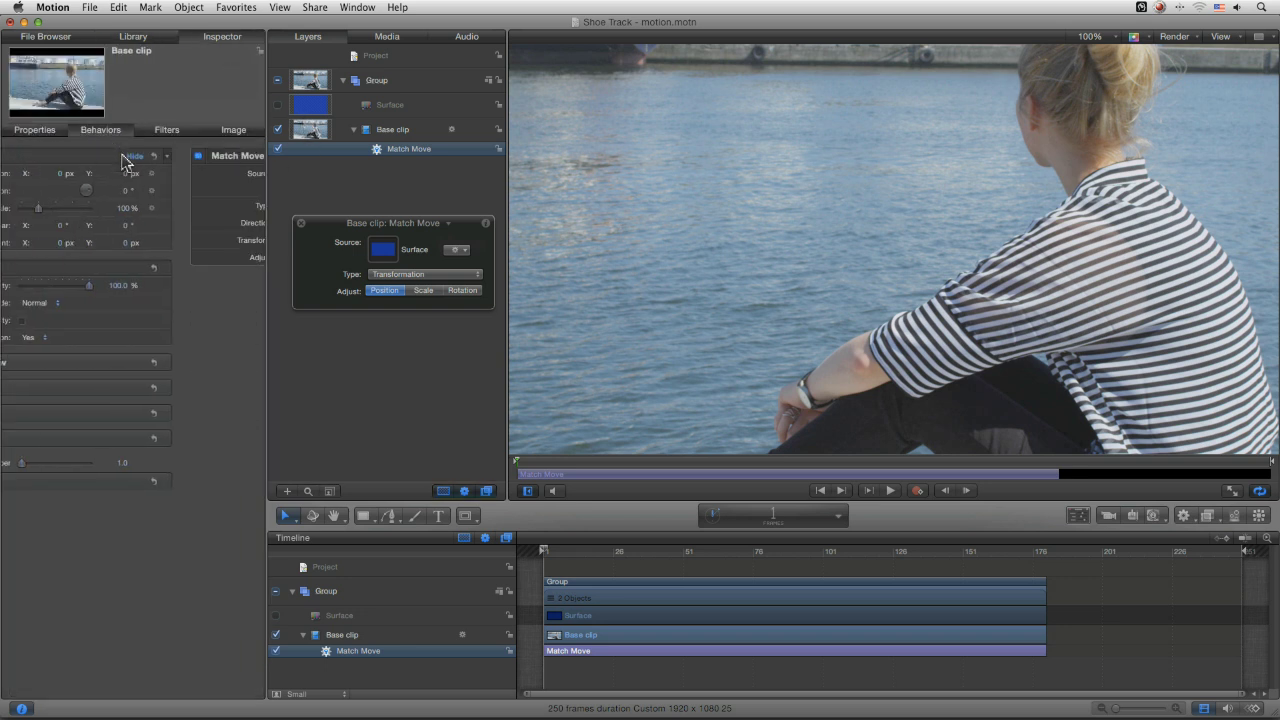
left_click(185, 243)
left_click(170, 258)
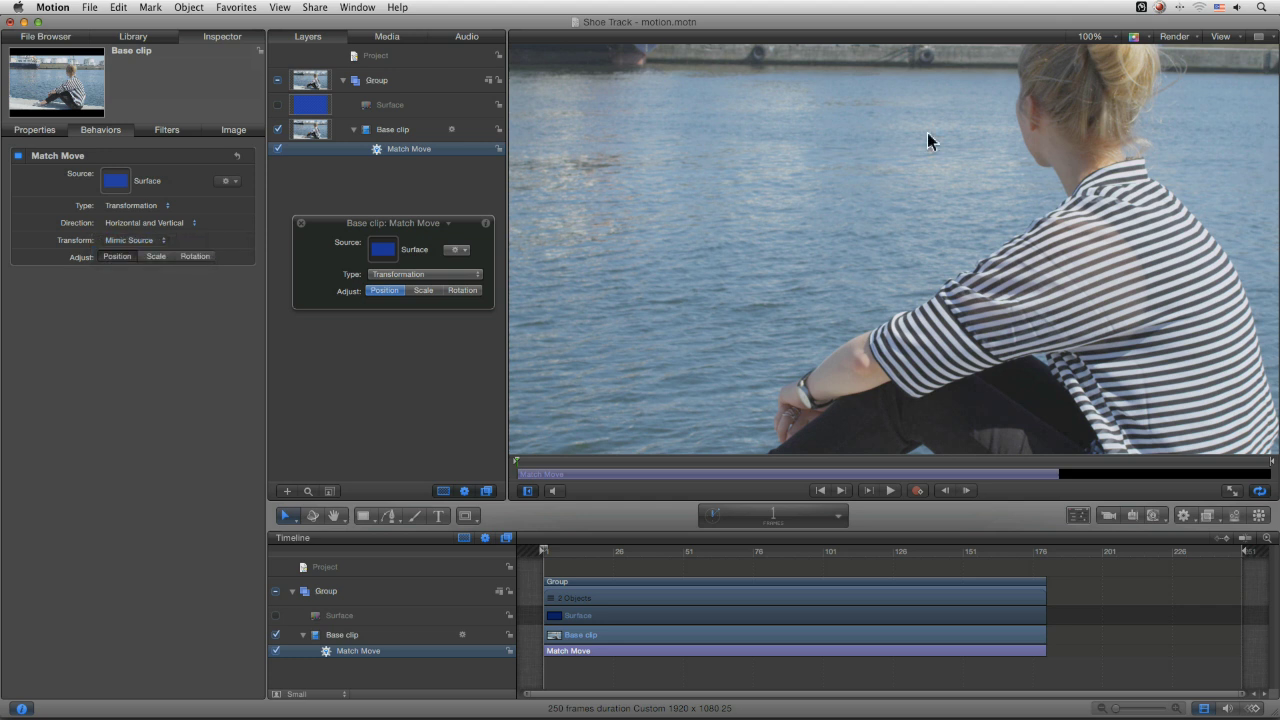
left_click(1100, 37)
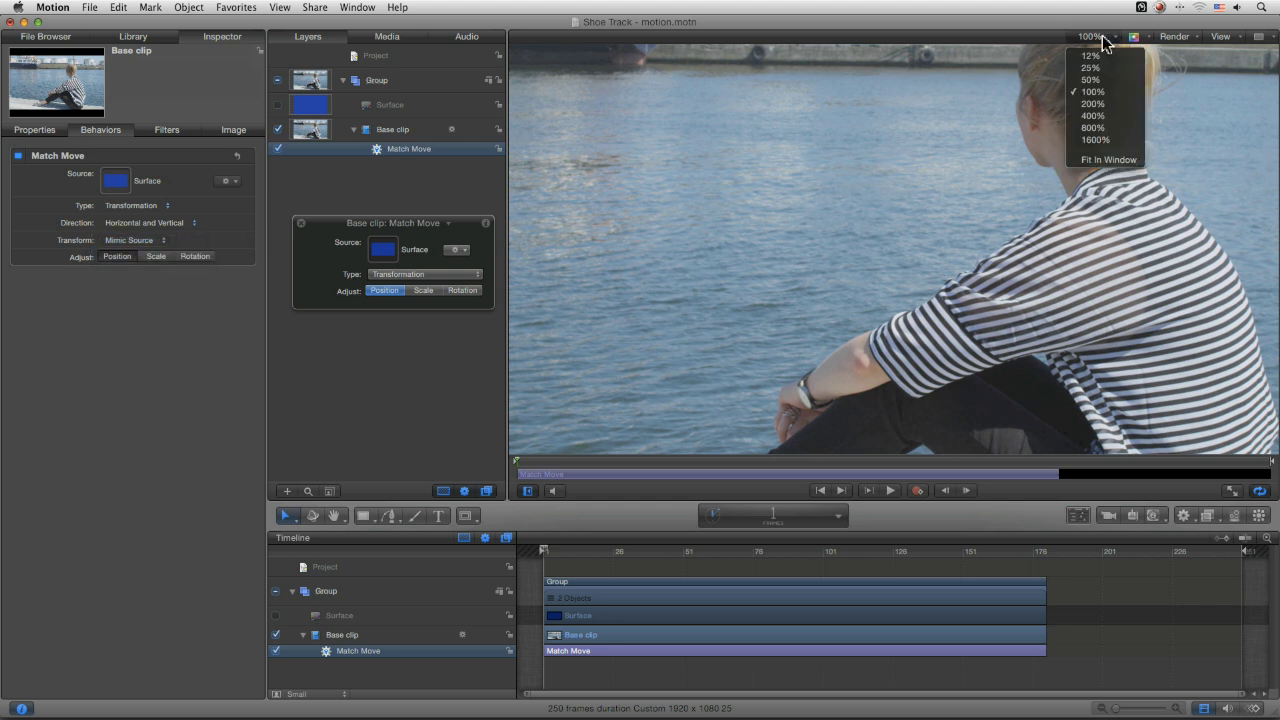
left_click(1108, 160)
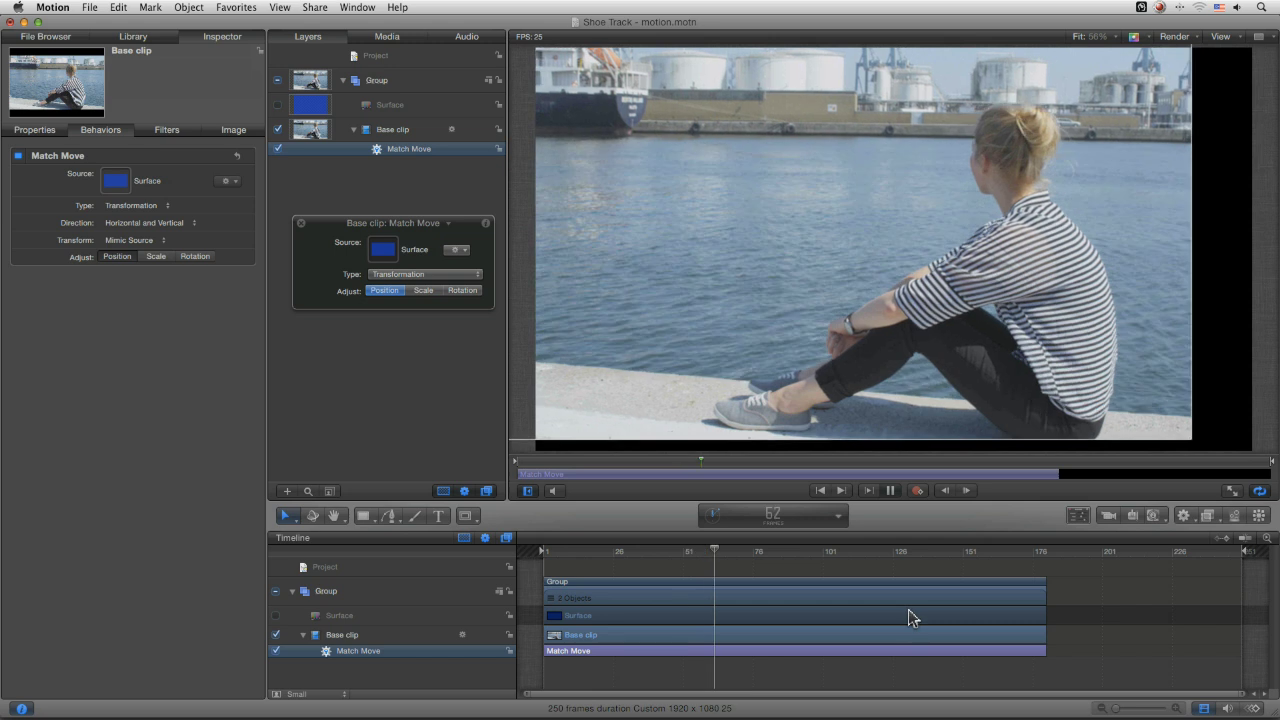
- Shorten the play range to the end of the Base clip, play back the shot and return to frame 1
left_click(889, 492)
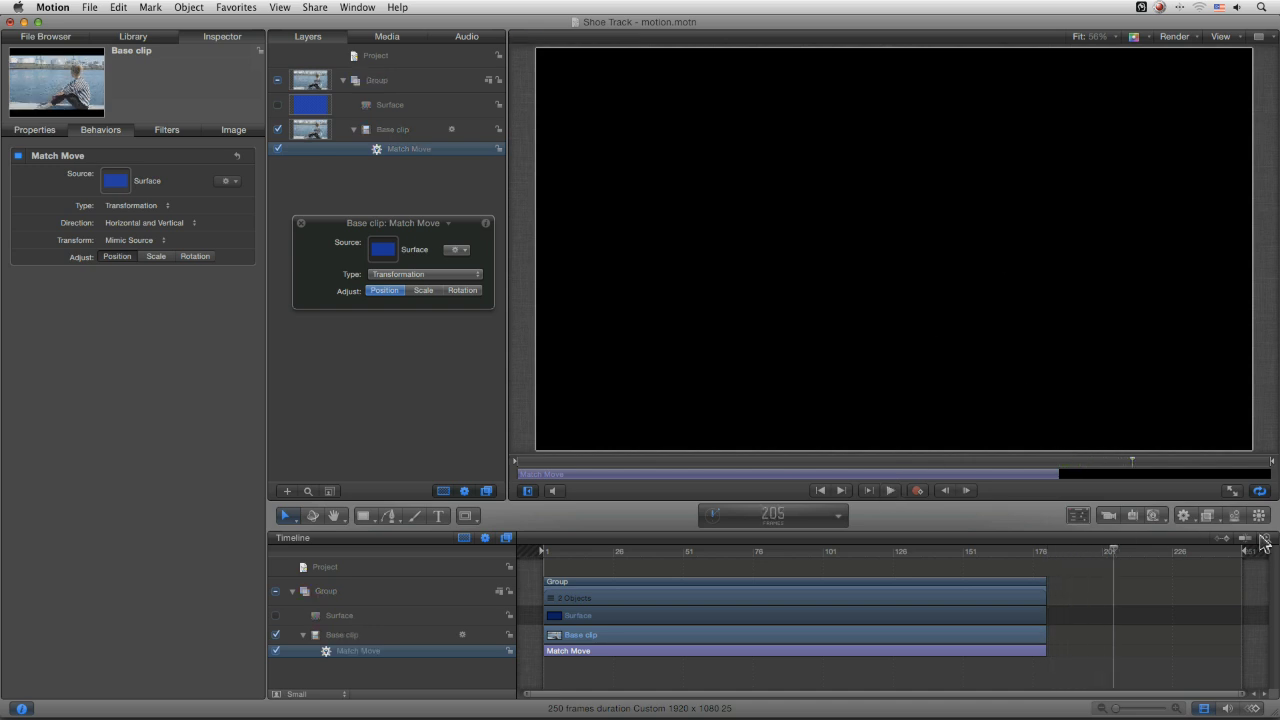
left_click_drag(1243, 555, 477, 563)
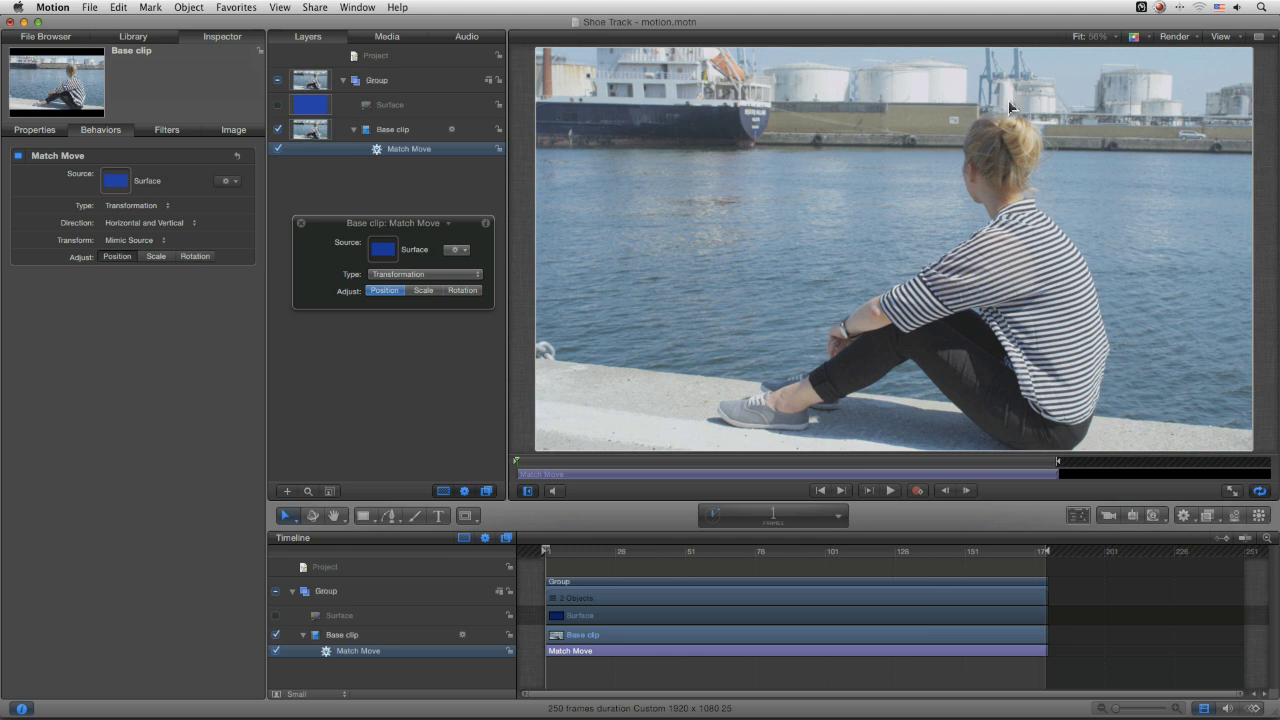
left_click(889, 491)
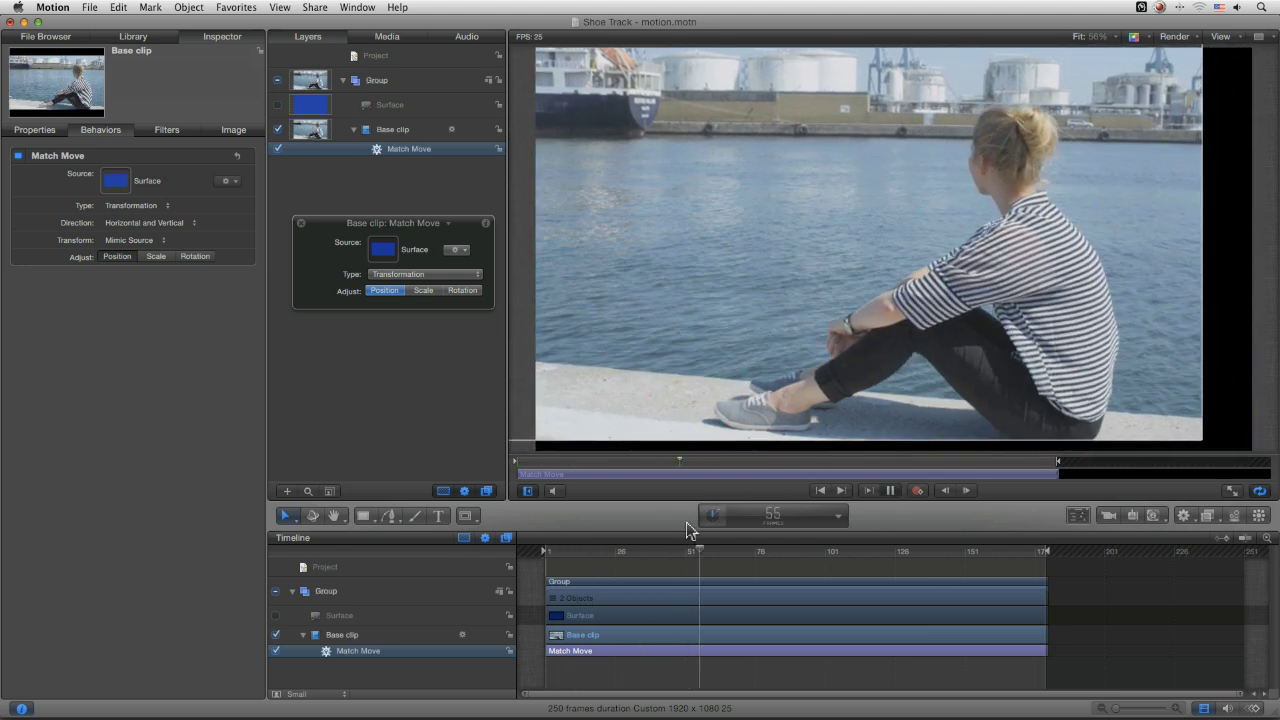
key("space")
left_click_drag(697, 557, 434, 551)
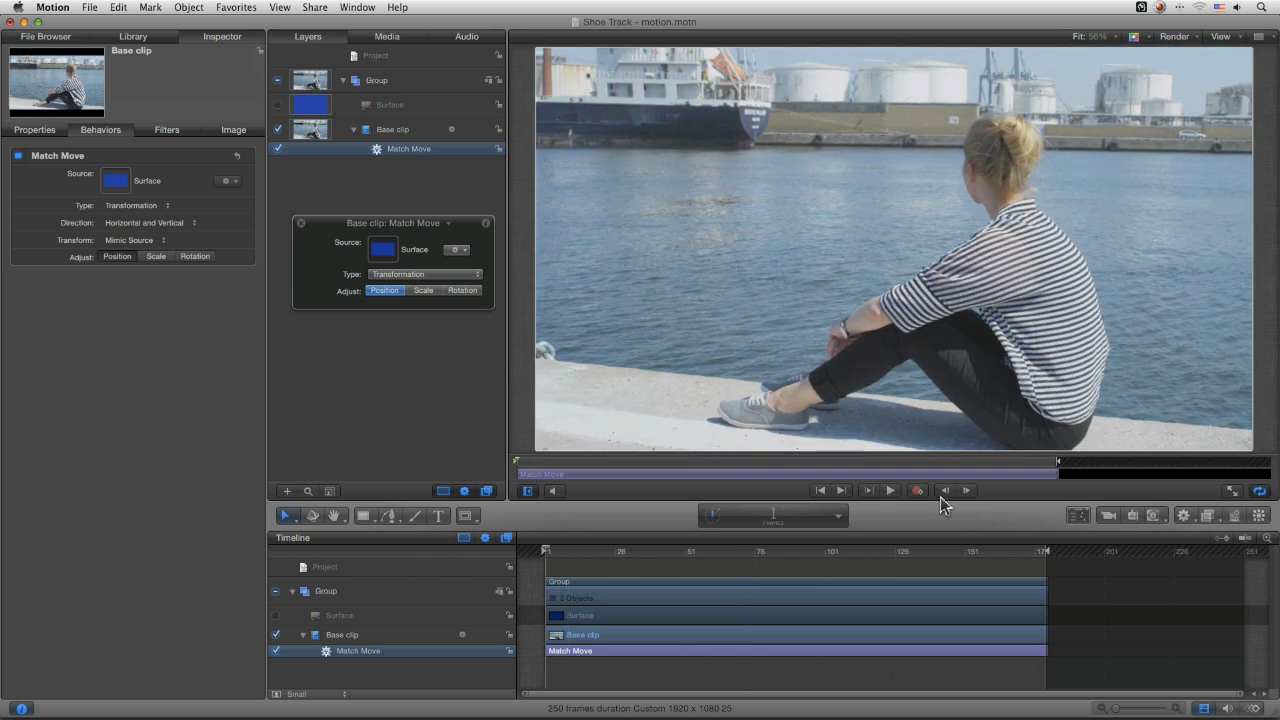
- Enable keyframe recording and add a rotation keyframe to the Base clip at frame 1
left_click(35, 131)
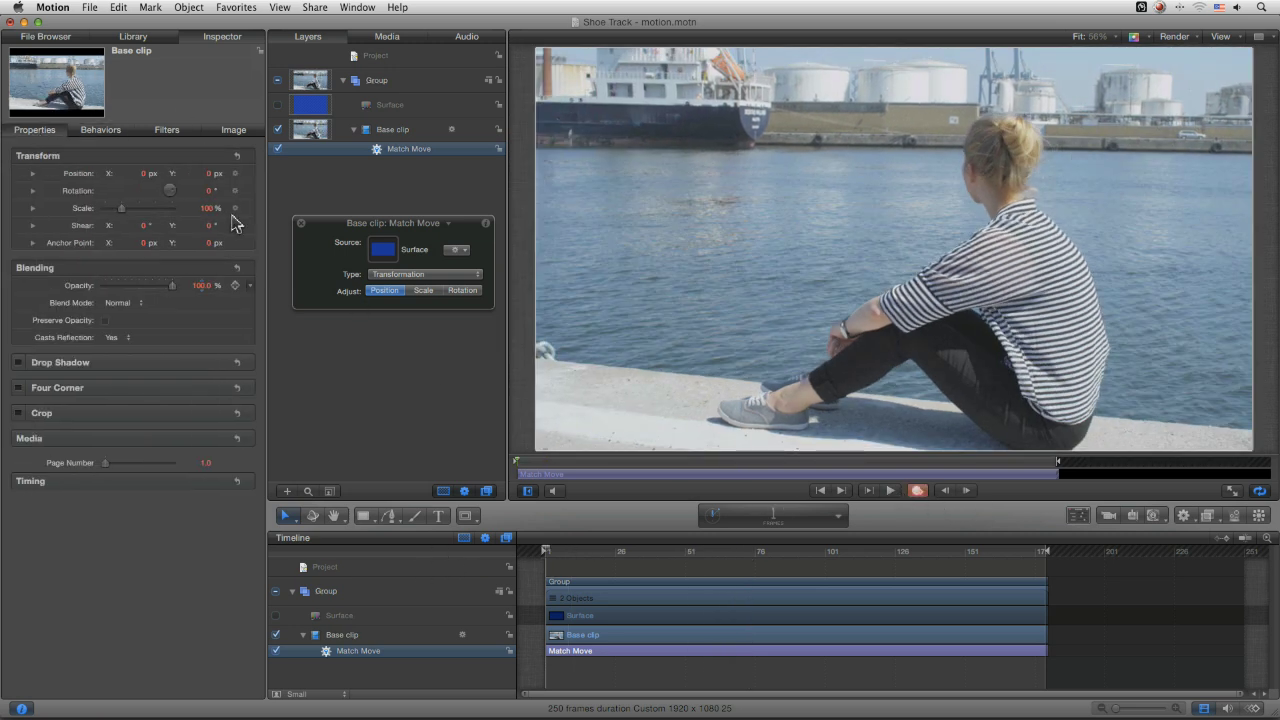
left_click(250, 191)
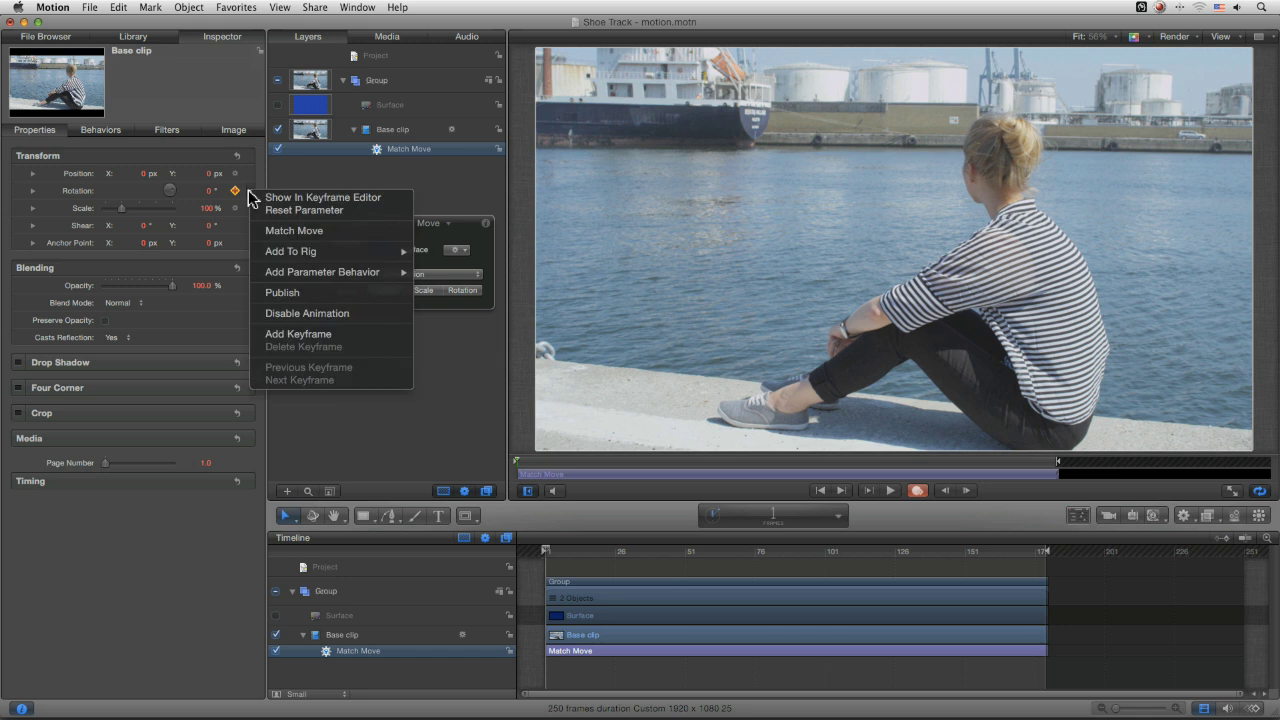
left_click(349, 334)
- Keyframe the Base clip's position at frame 150 to about X 1 px, Y 1 px so the picture covers the black edges
left_click_drag(601, 563, 962, 568)
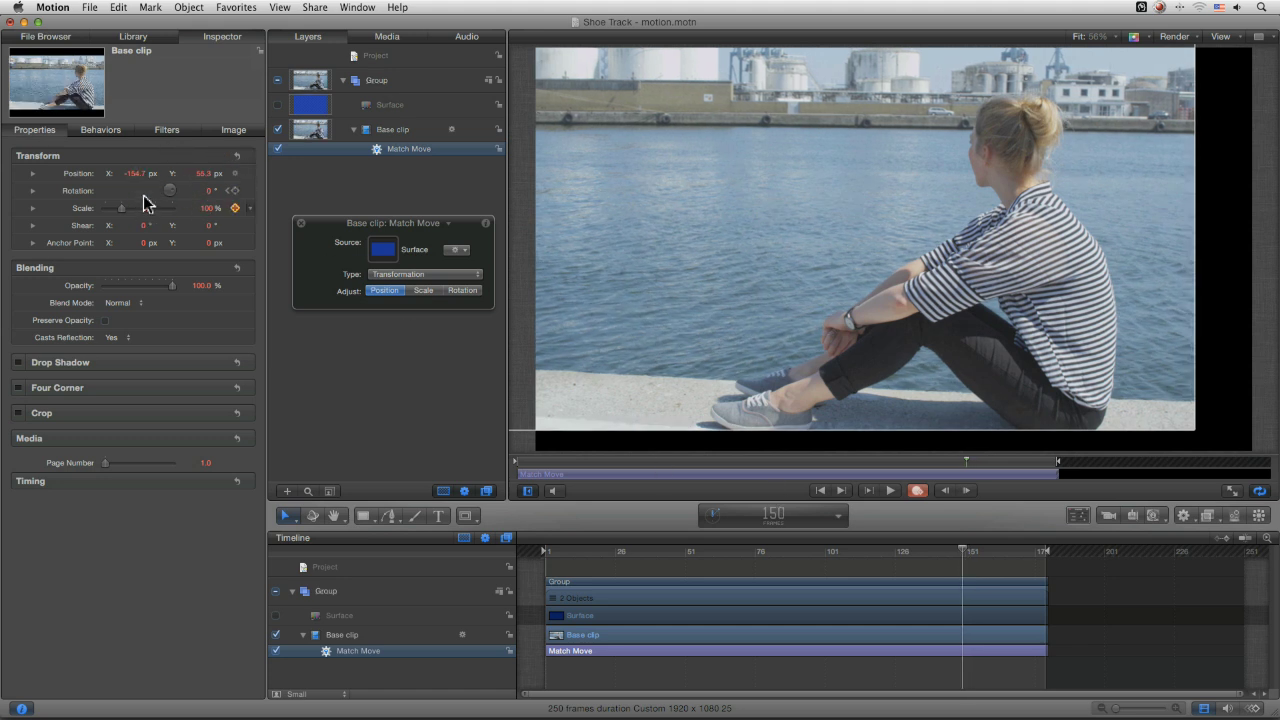
left_click_drag(137, 178, 297, 155)
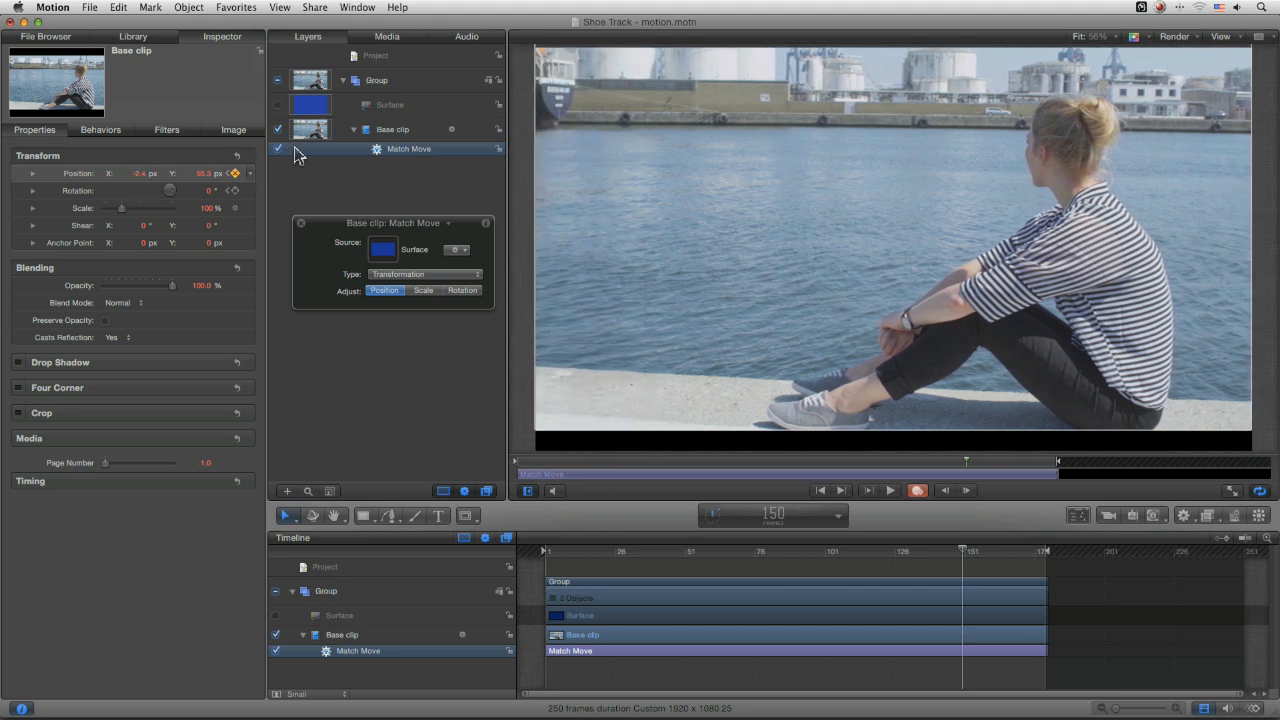
left_click_drag(875, 328, 879, 284)
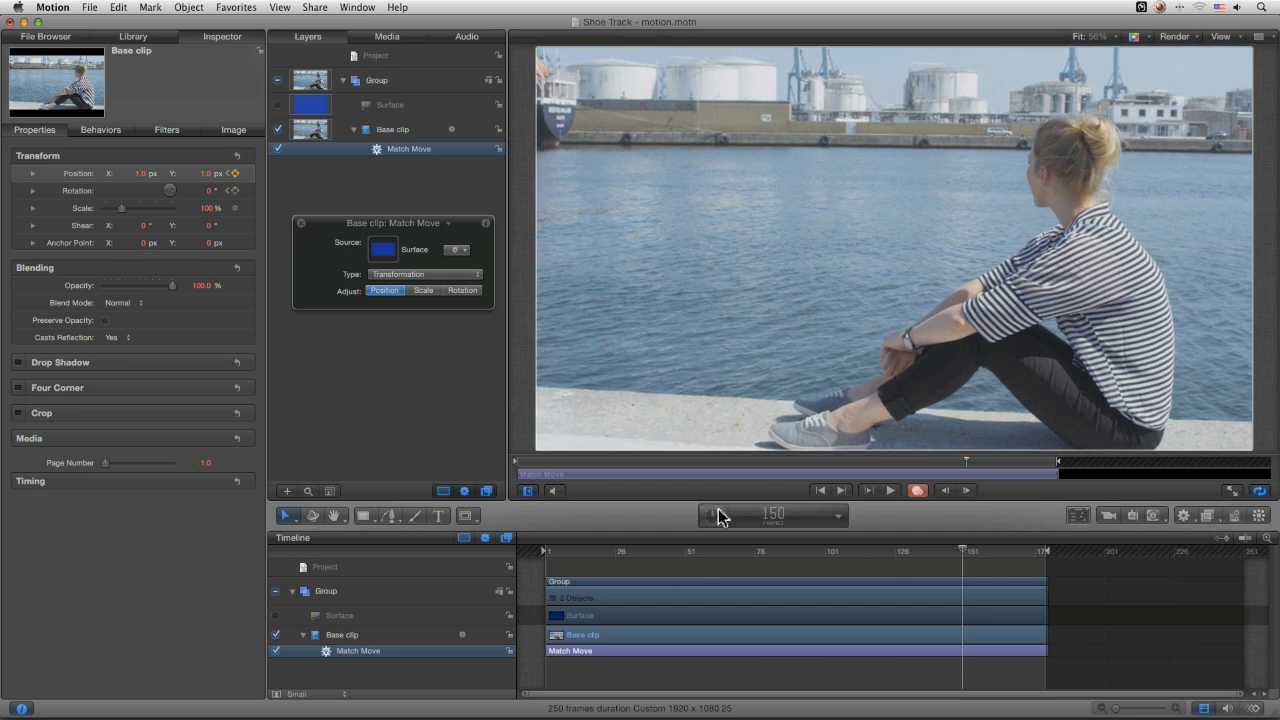
- Play back the stabilized shot and scrub to frame 49 to check the picture's edges for black gaps
left_click(890, 490)
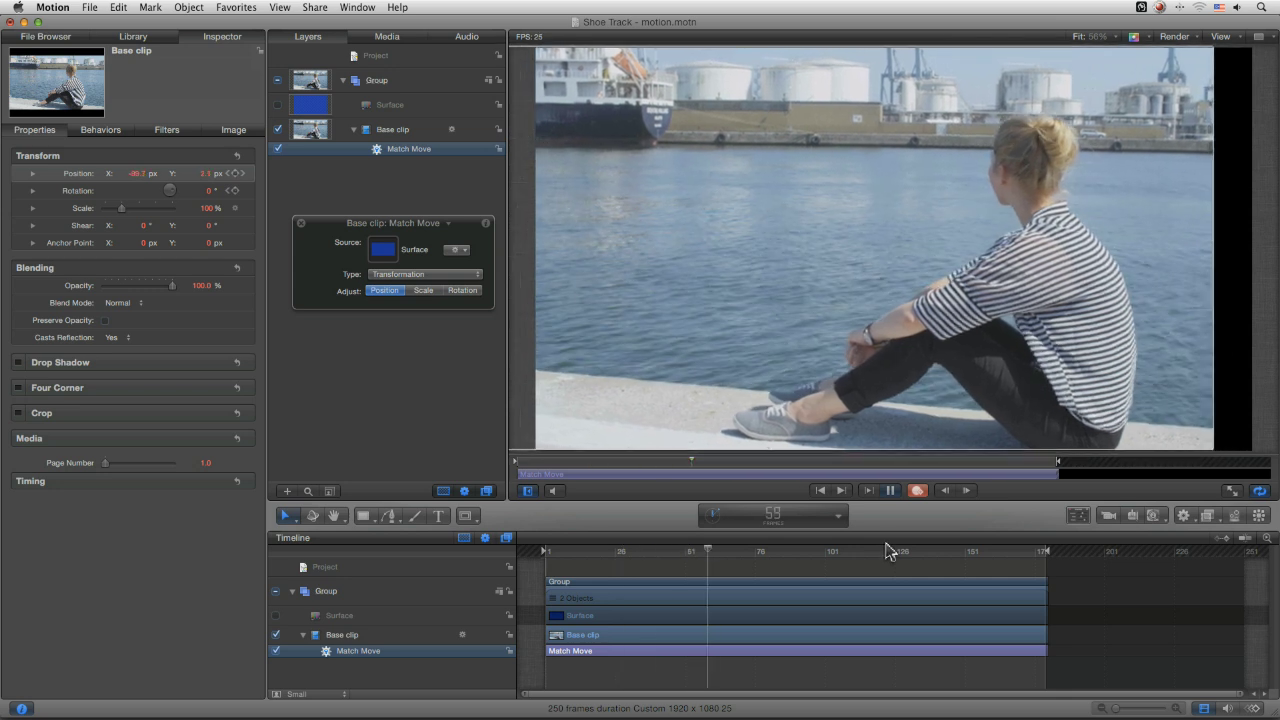
key("space")
mouse_move(741, 553)
left_mouse_down()
mouse_move(654, 551)
mouse_move(724, 551)
left_mouse_up()
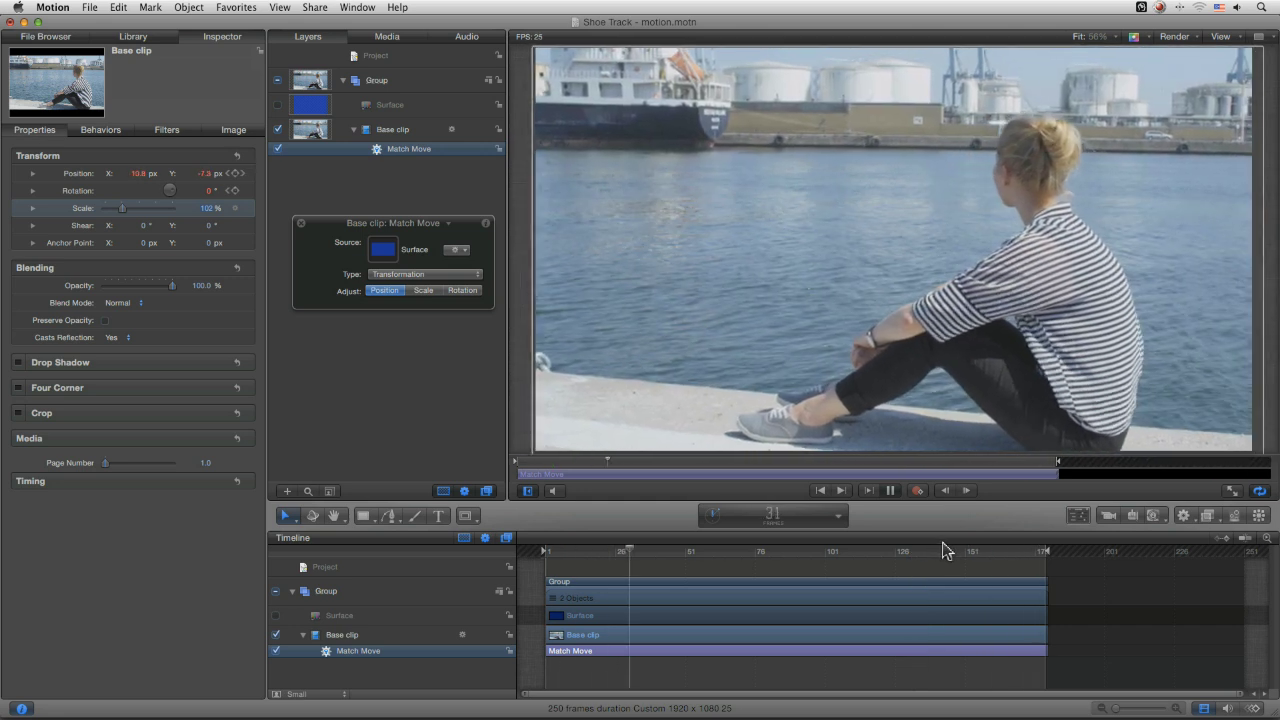
key("space")
mouse_move(697, 556)
left_mouse_down()
mouse_move(631, 557)
mouse_move(929, 551)
mouse_move(680, 560)
left_mouse_up()
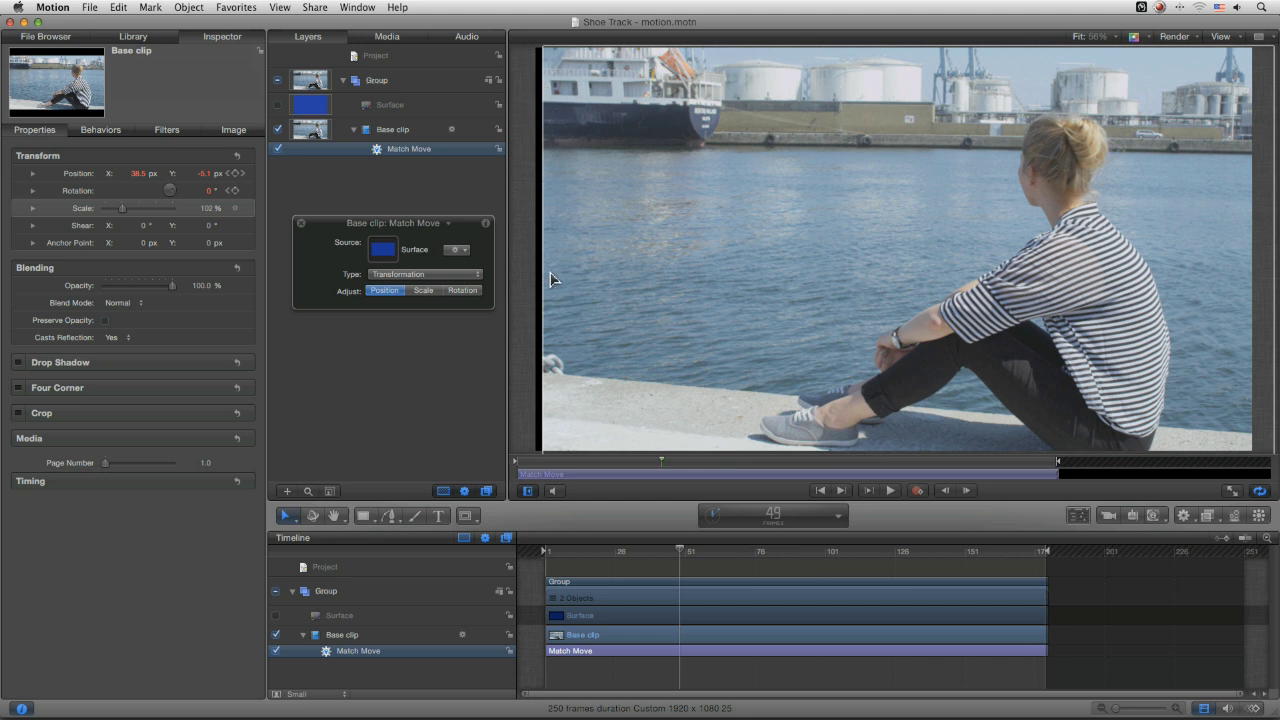
- Add the Mirror distortion filter to the Base clip
key("F3")
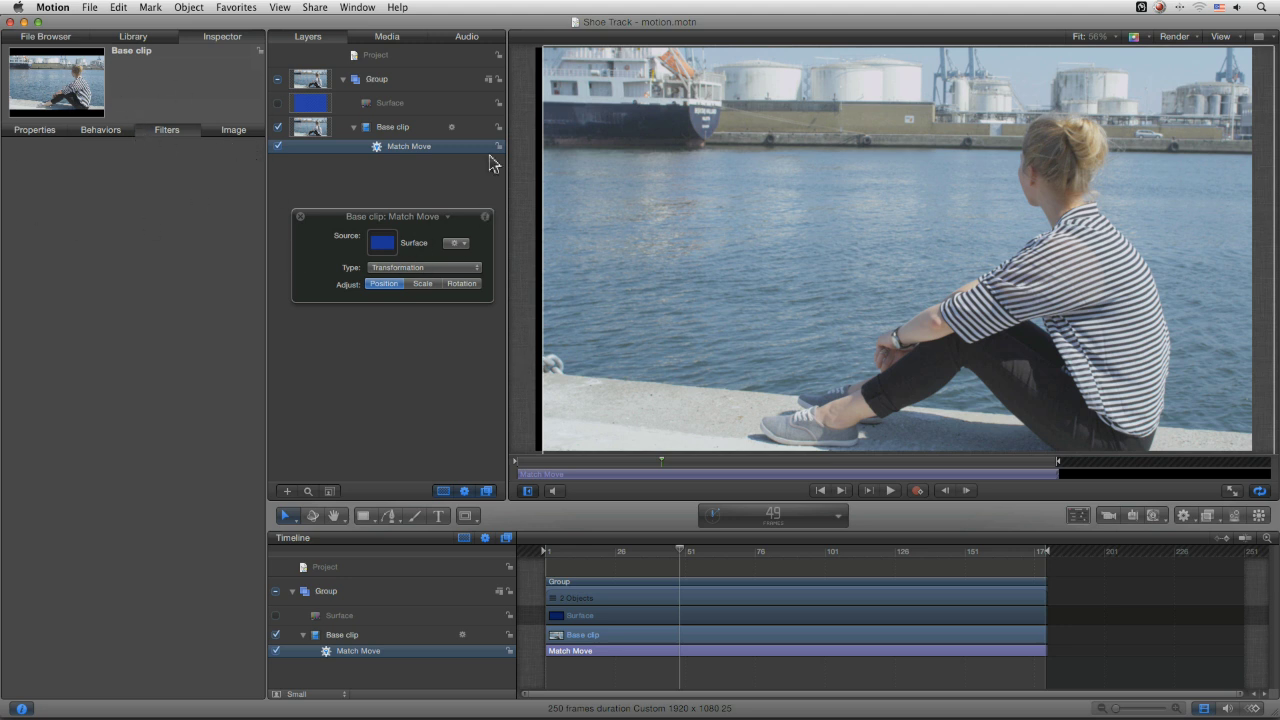
left_click(125, 36)
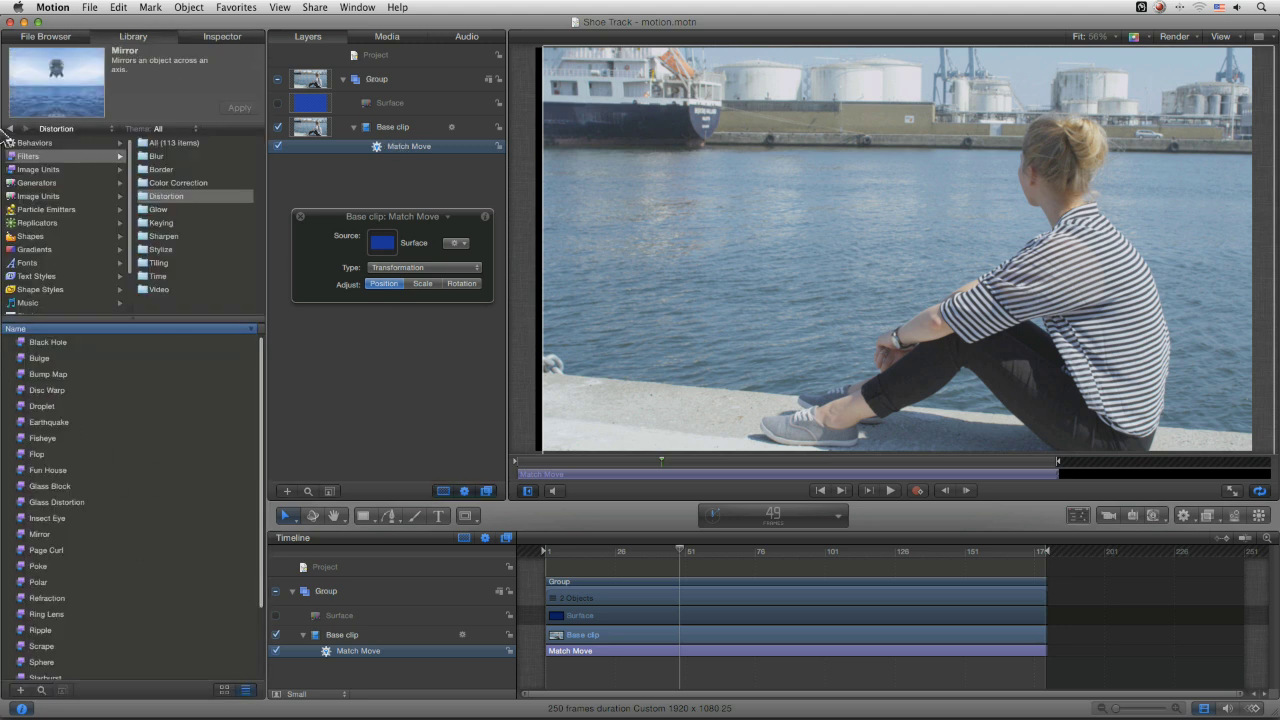
left_click(88, 160)
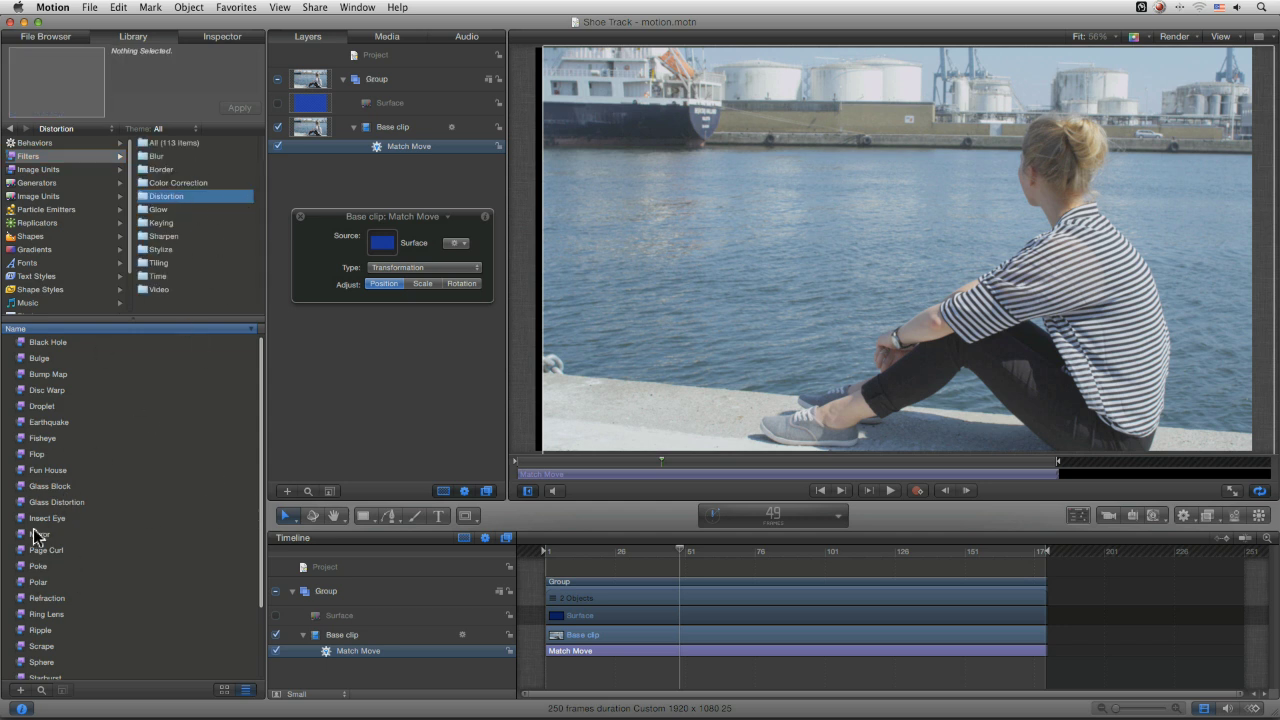
left_click_drag(57, 540, 408, 125)
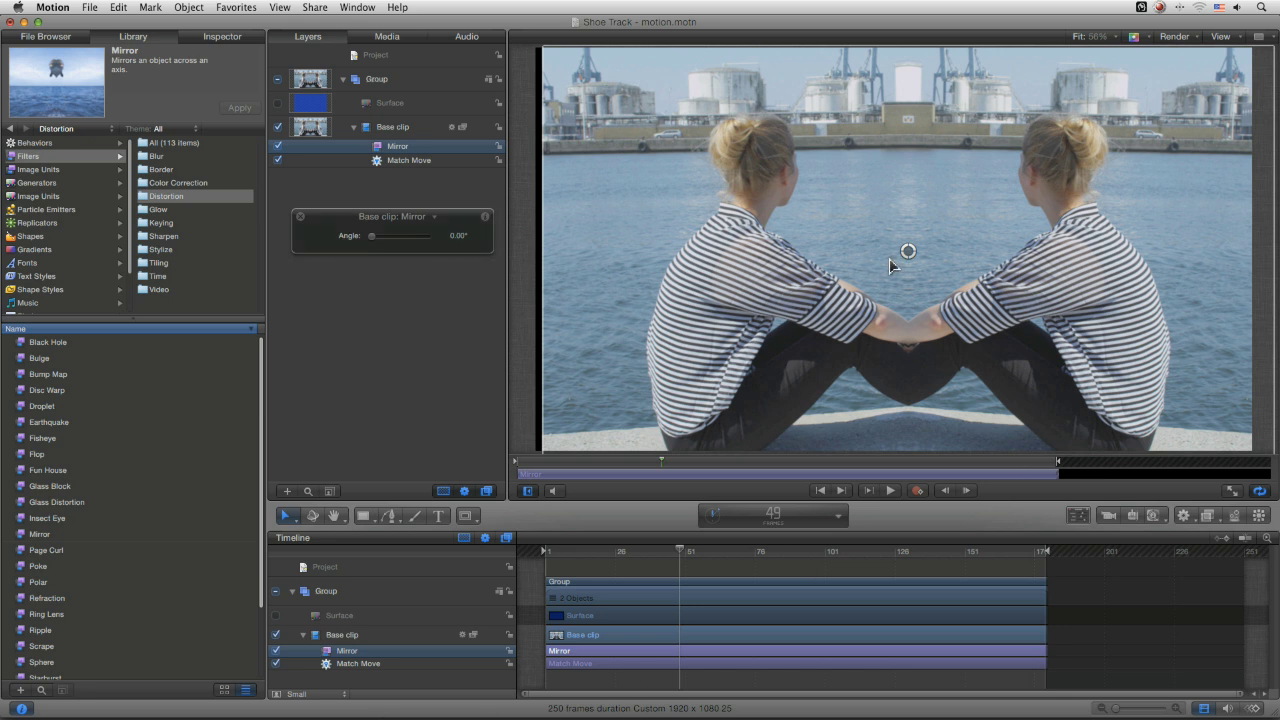
- Move the Mirror filter from the Base clip to the Group and shift its center toward the picture's left side
mouse_move(908, 254)
left_mouse_down()
mouse_move(594, 266)
mouse_move(1008, 258)
mouse_move(526, 280)
mouse_move(921, 274)
left_mouse_up()
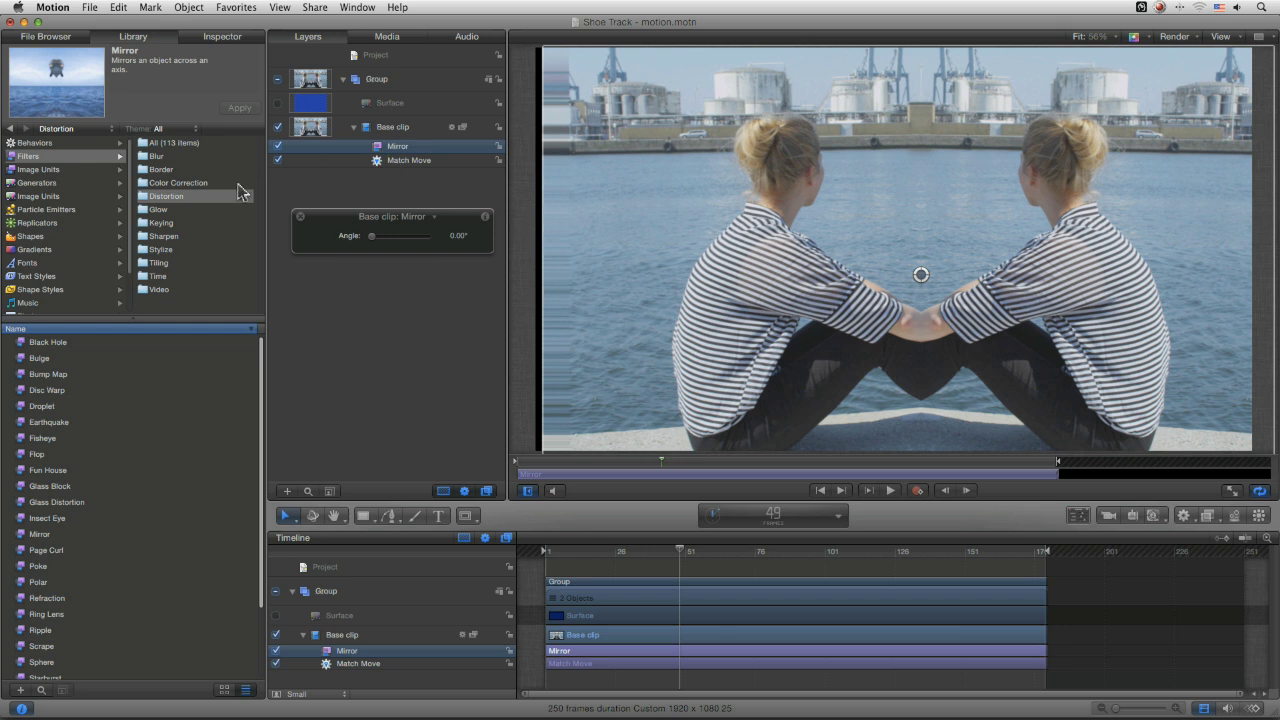
left_click_drag(422, 155, 400, 80)
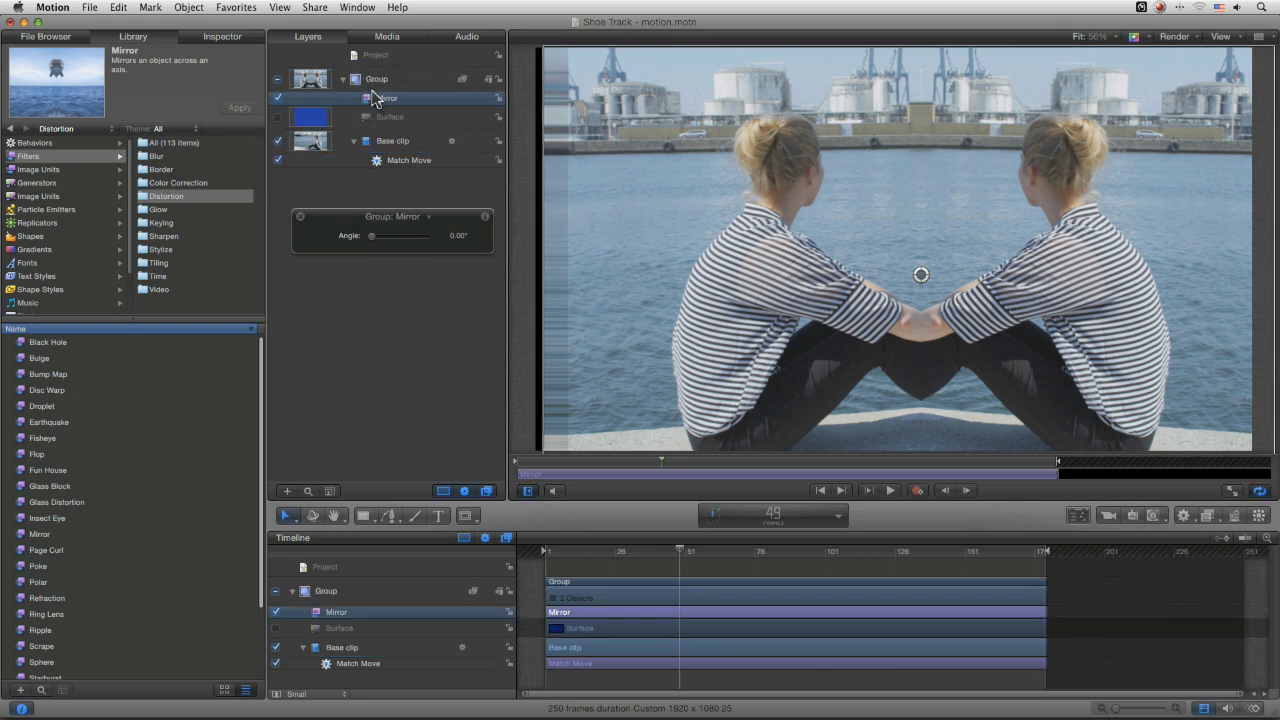
left_click_drag(921, 276, 740, 276)
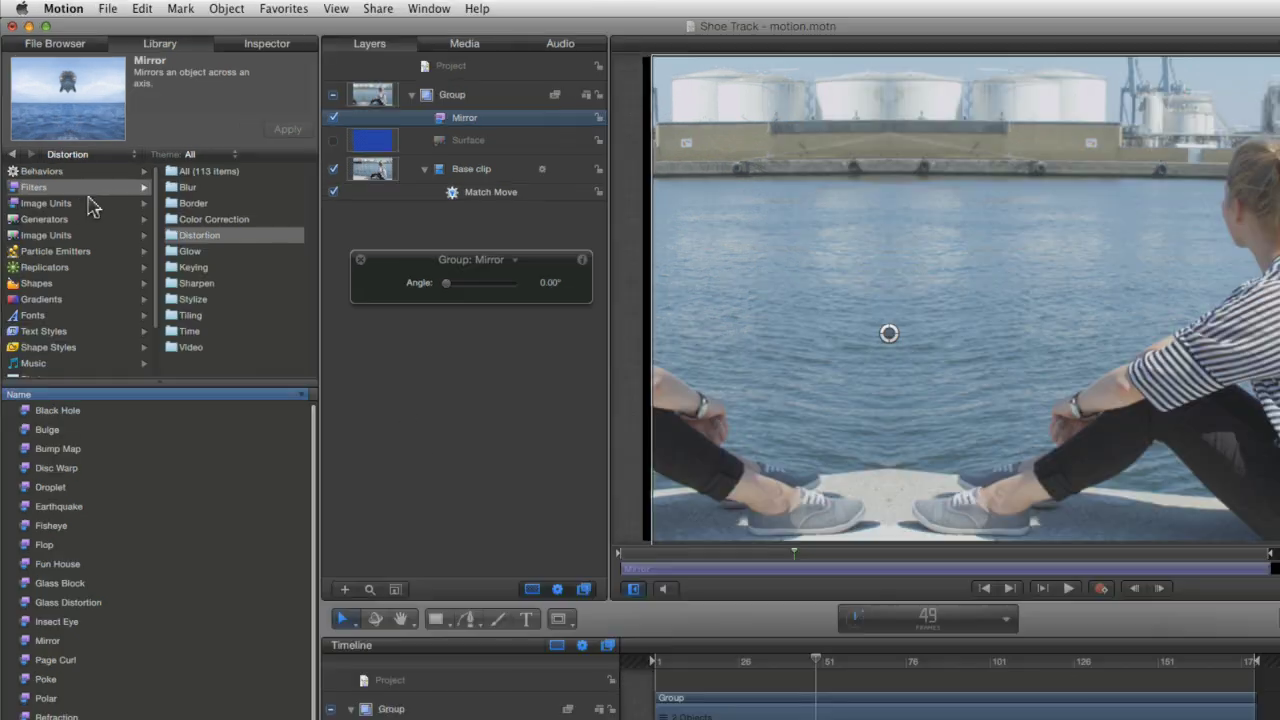
- Add a Constant Color generator from Image Units below the Base clip in the Group, and toggle its visibility off and on
left_click(72, 205)
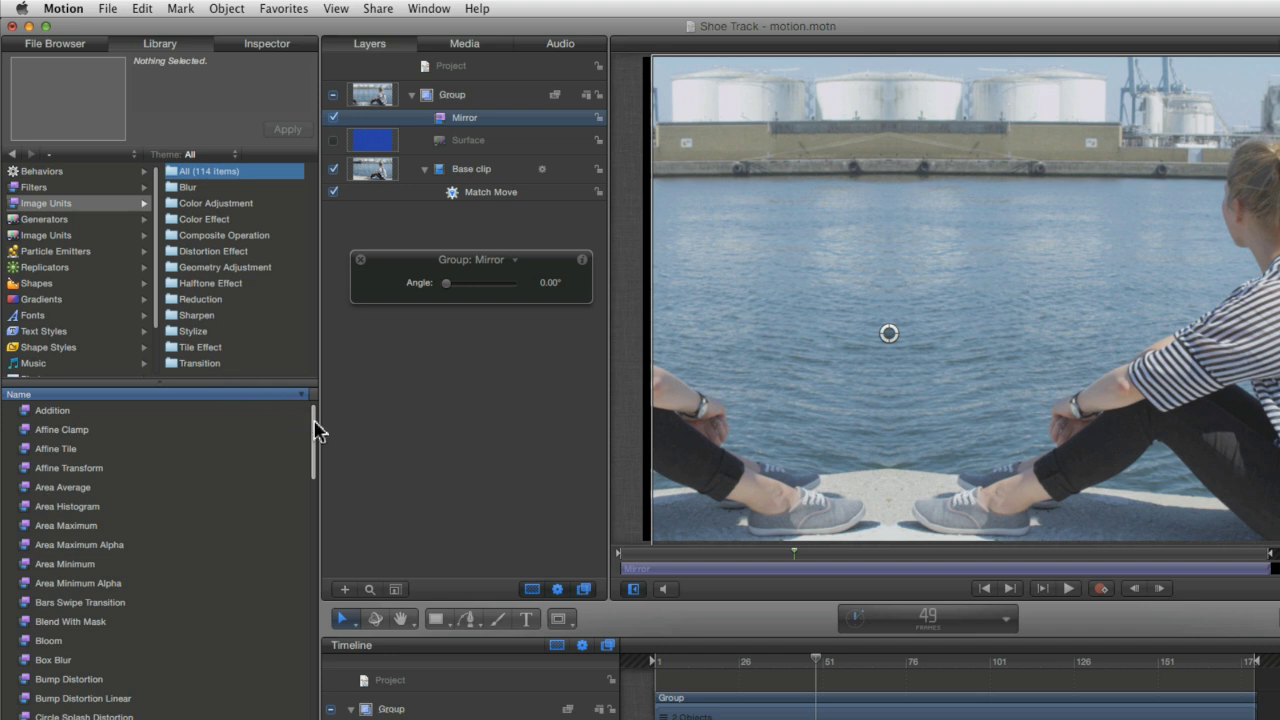
left_click(78, 235)
left_click(69, 235)
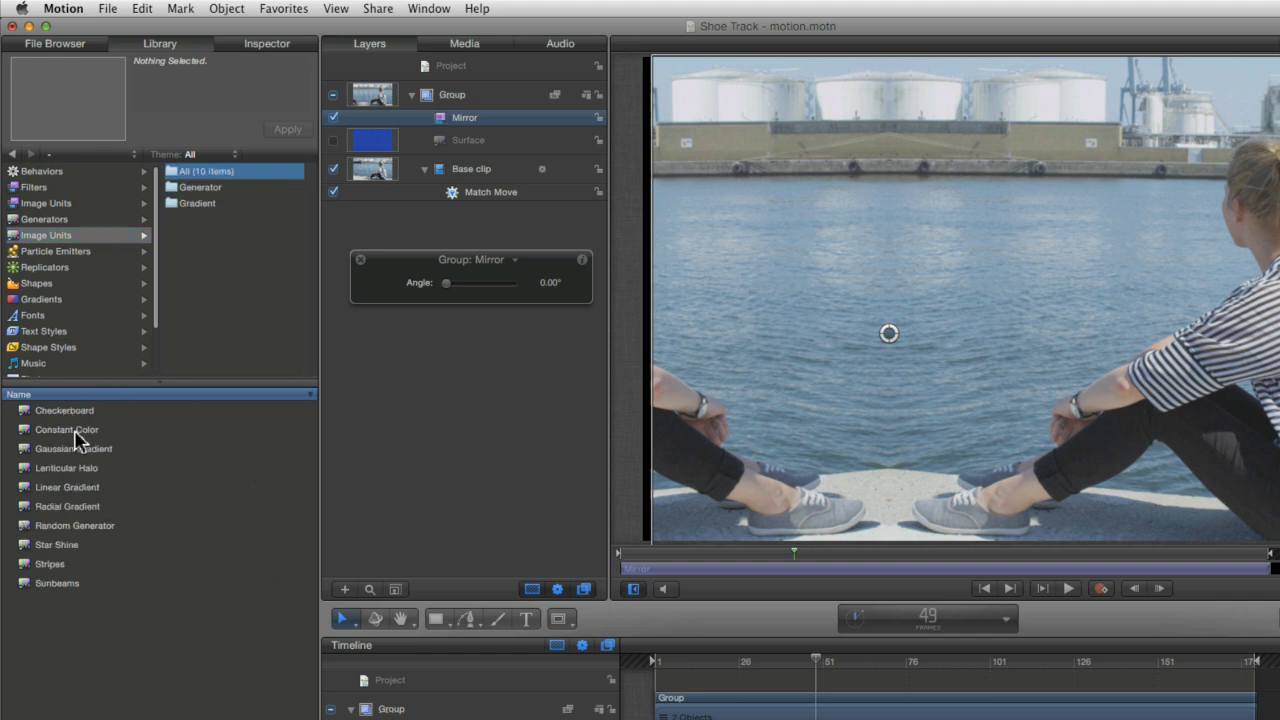
left_click_drag(68, 437, 440, 212)
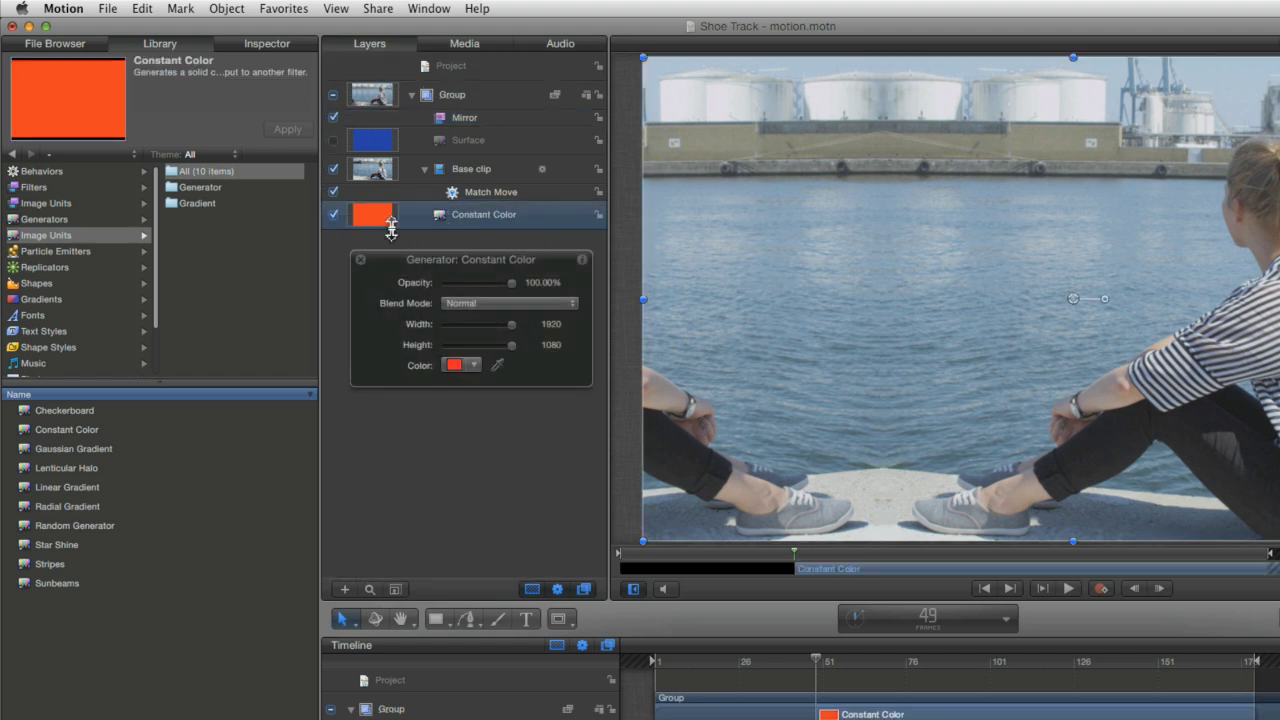
left_click(334, 215)
left_click(334, 215)
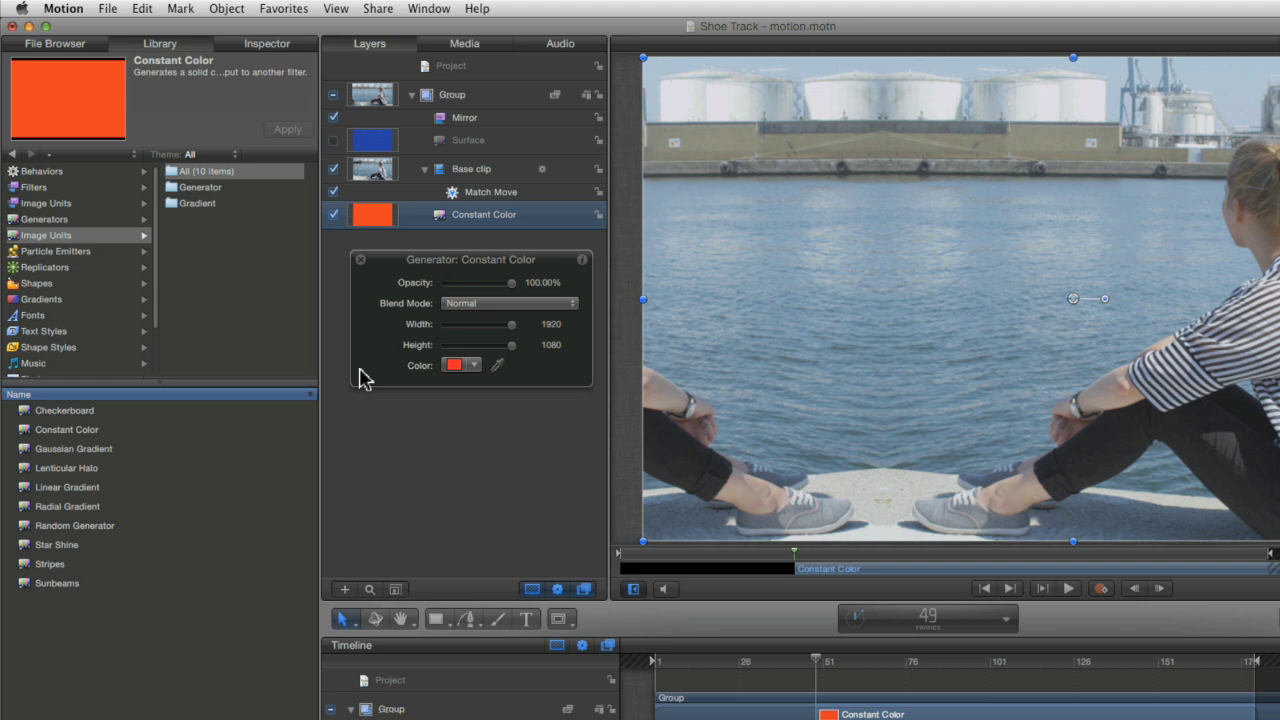
- Move the Mirror center to the picture's left edge, extend the Constant Color generator back to frame 1, and go to frame 179
left_click(478, 118)
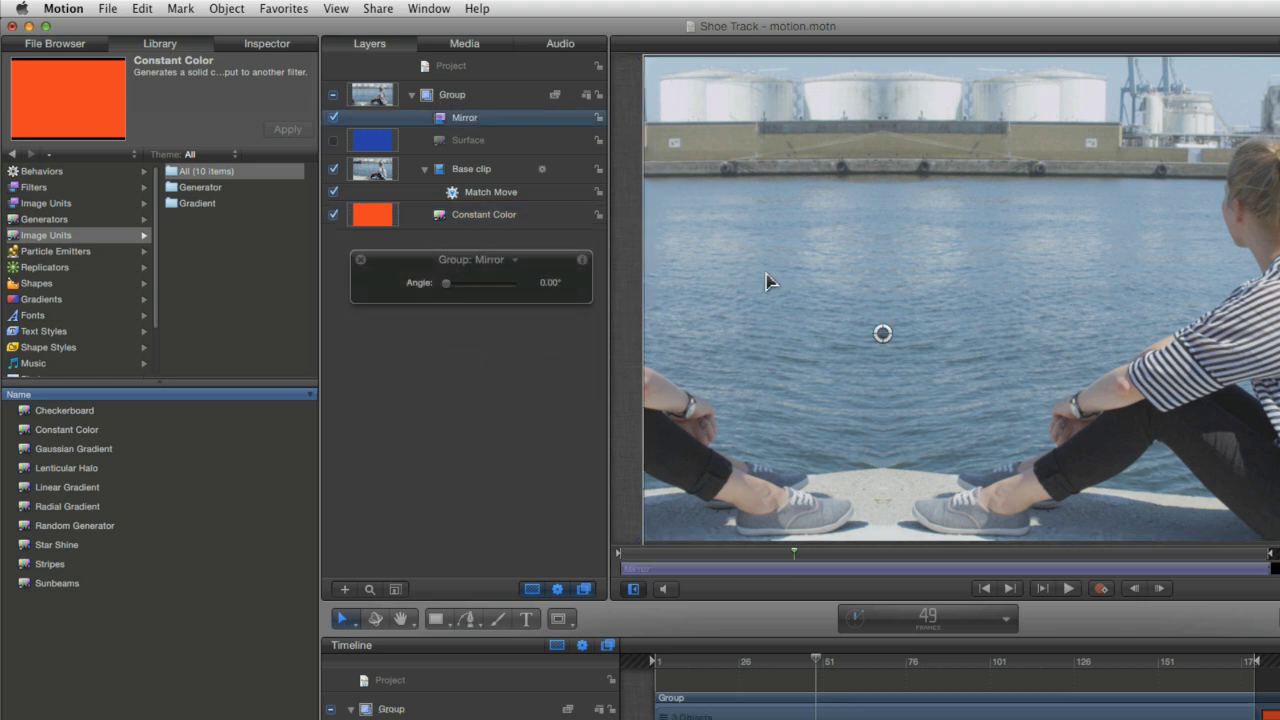
left_click_drag(881, 336, 662, 287)
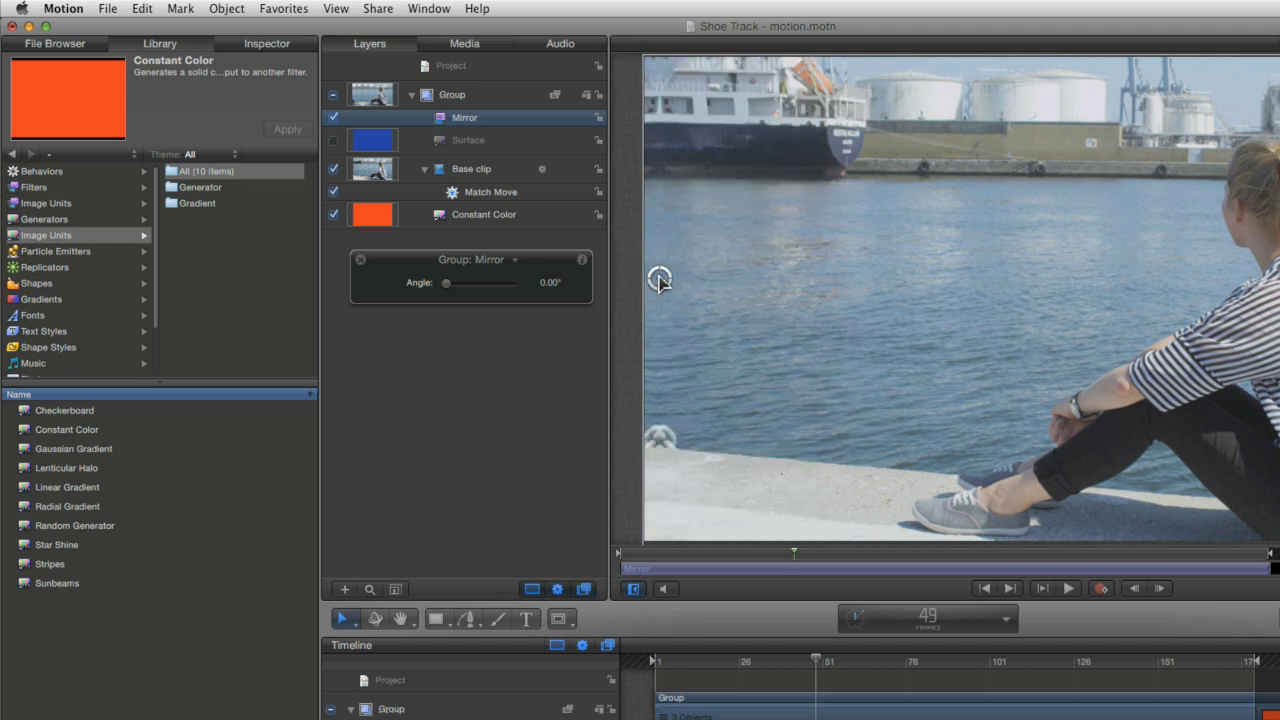
left_click(484, 214)
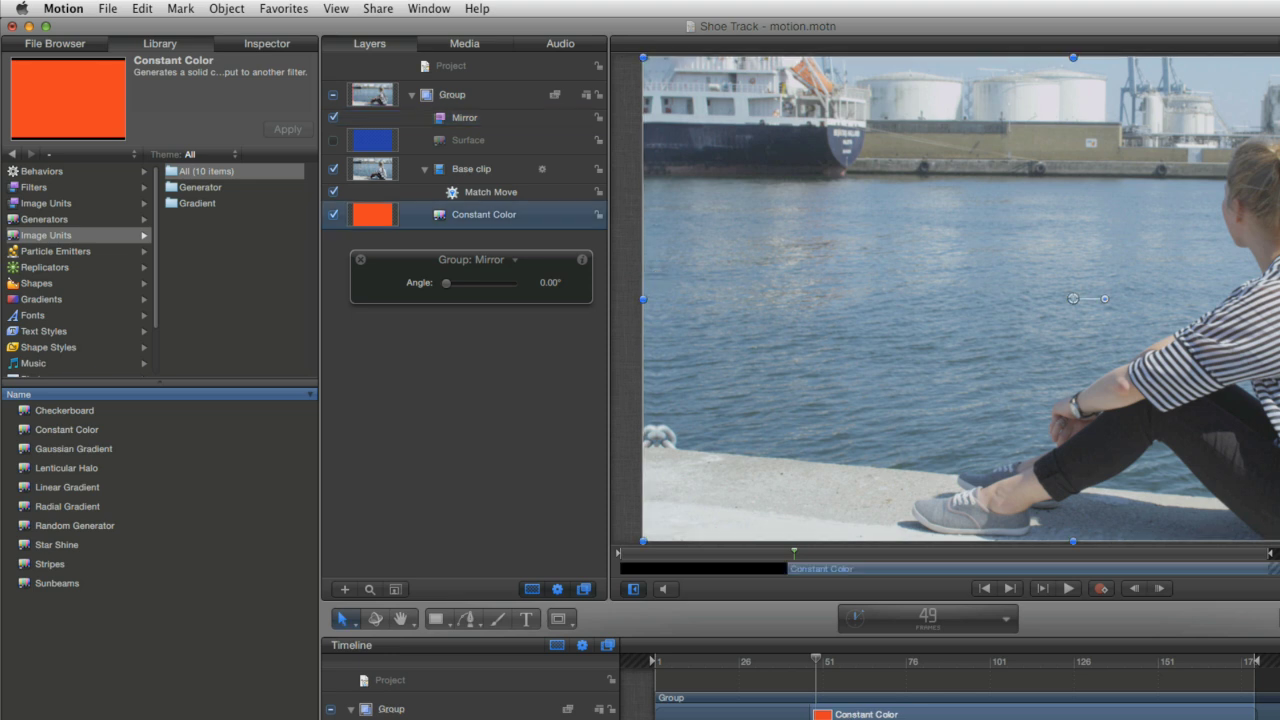
left_click_drag(1240, 662, 1254, 669)
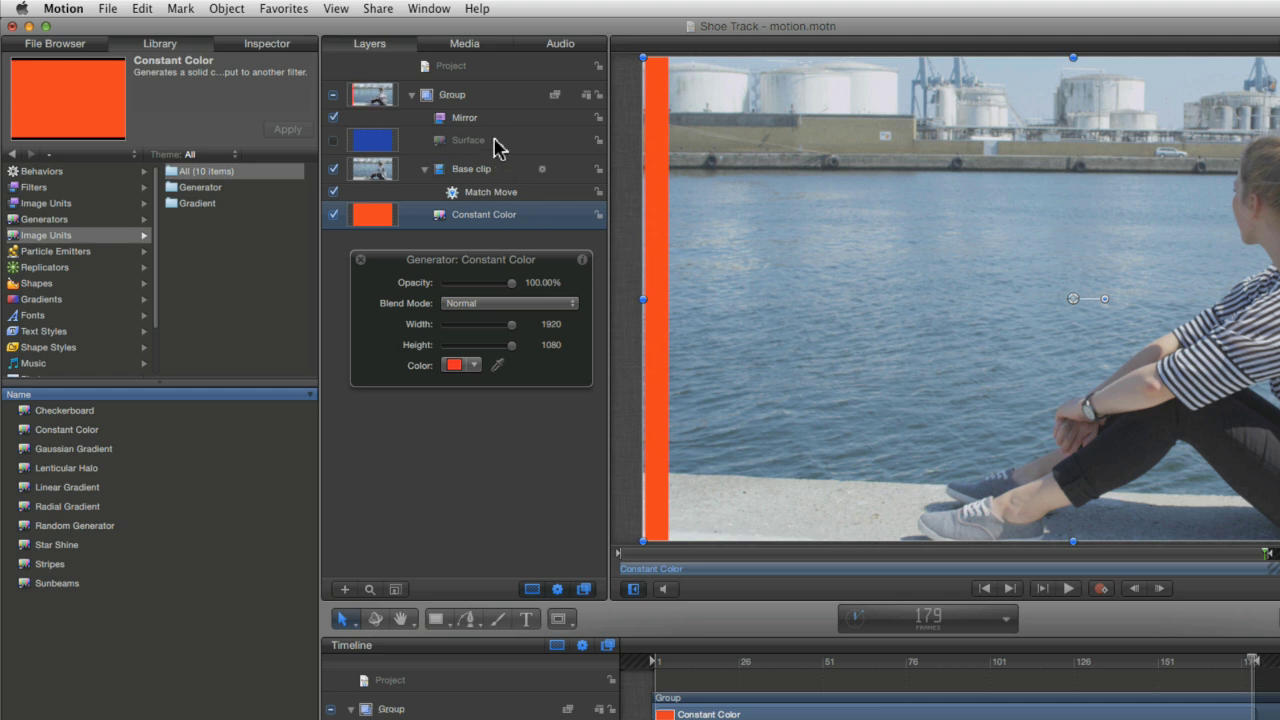
- Move the Mirror center to about X -922 px, Y 39 px to cover the orange edge, and play back the shot
left_click(464, 117)
left_click_drag(654, 275, 668, 277)
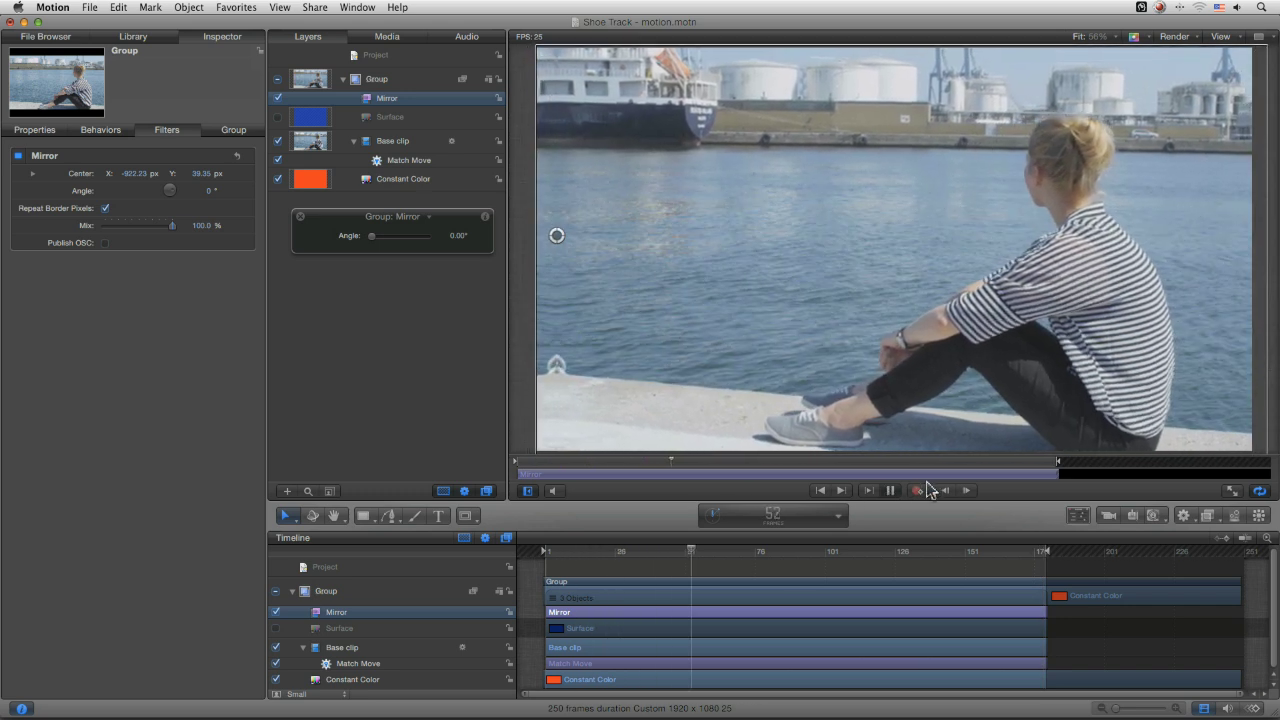
left_click(890, 490)
left_click_drag(772, 556, 530, 549)
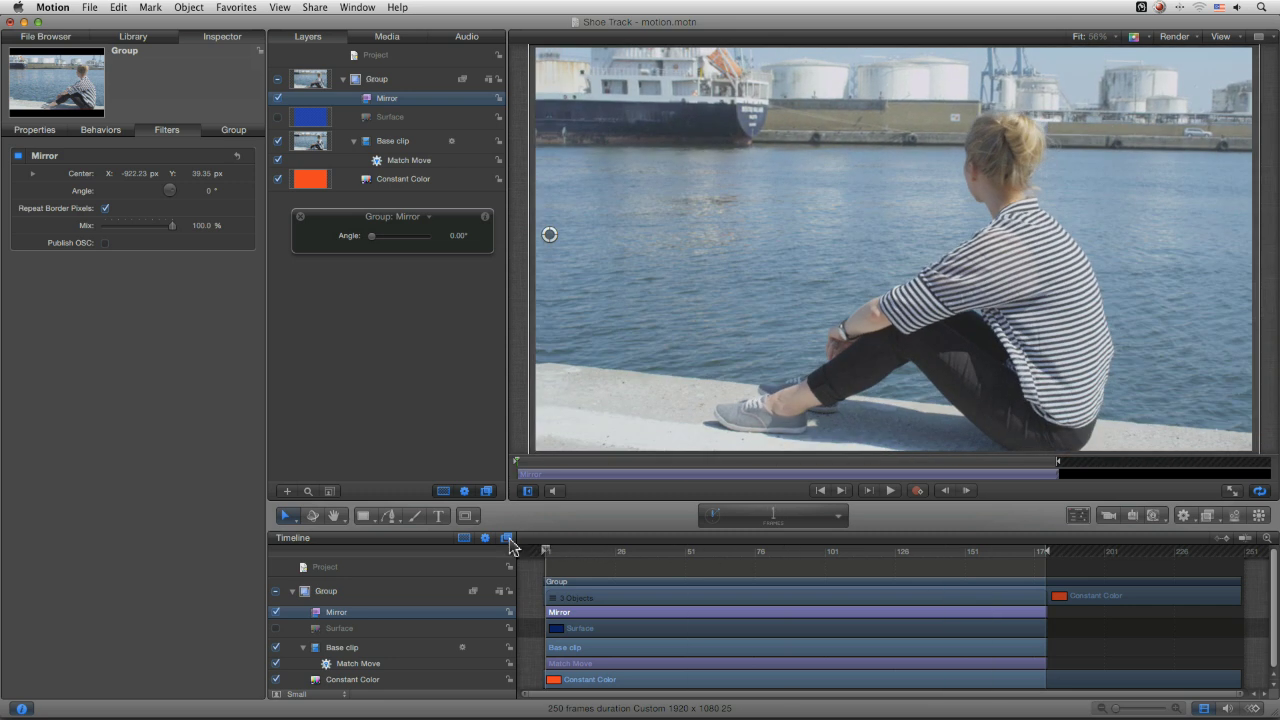
- Keyframe the Mirror center at frame 179, and set it to about X -978.5 px, Y 34.6 px at frame 1 with keyframe recording enabled
left_click_drag(1030, 560, 1043, 551)
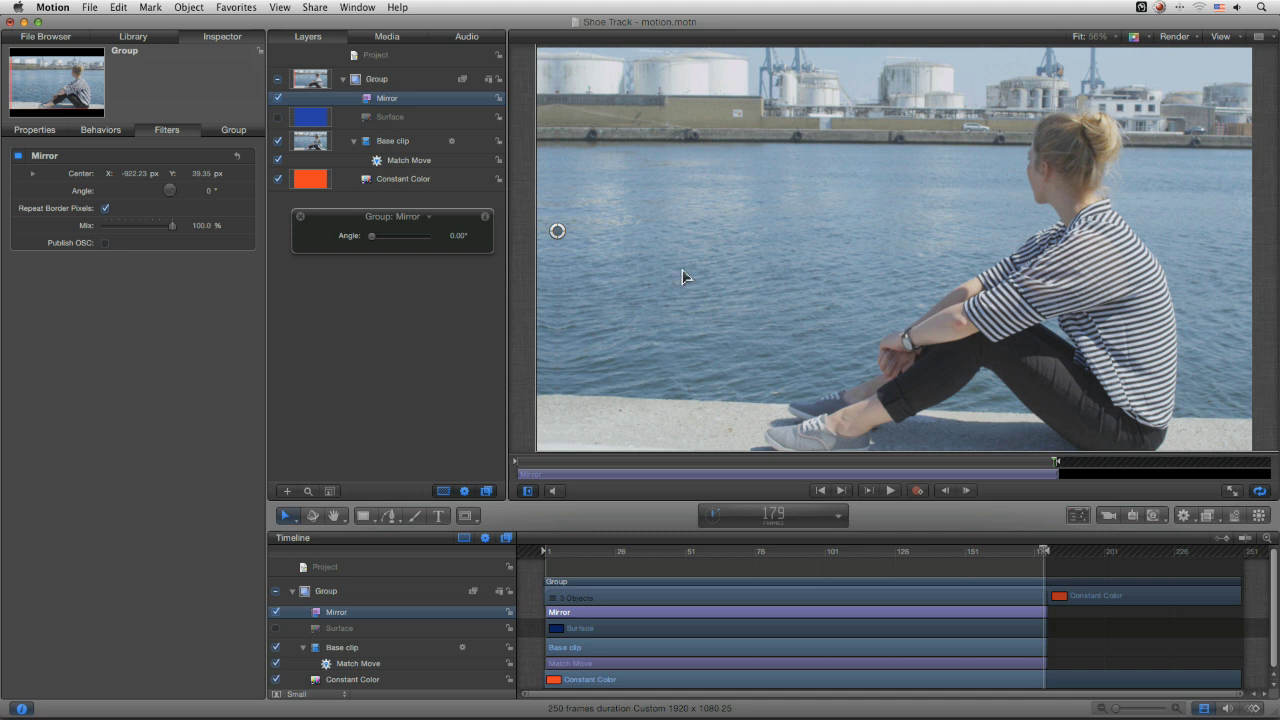
left_click(249, 176)
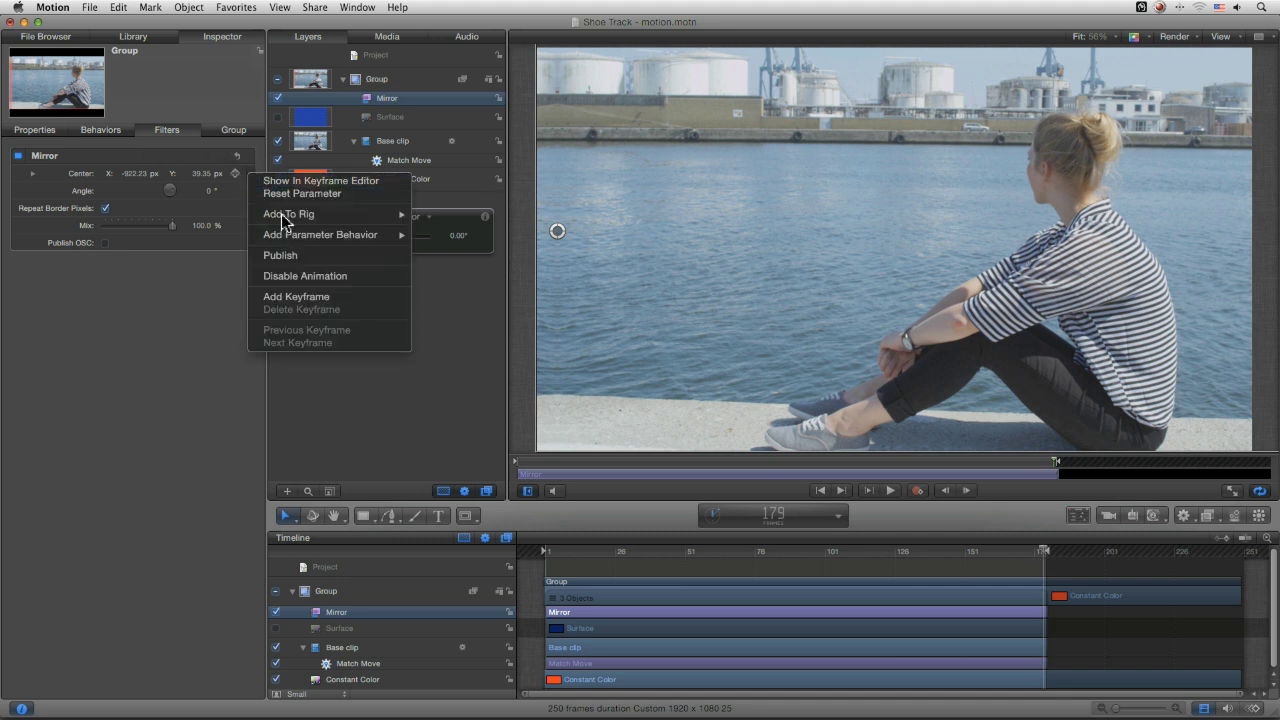
left_click(338, 300)
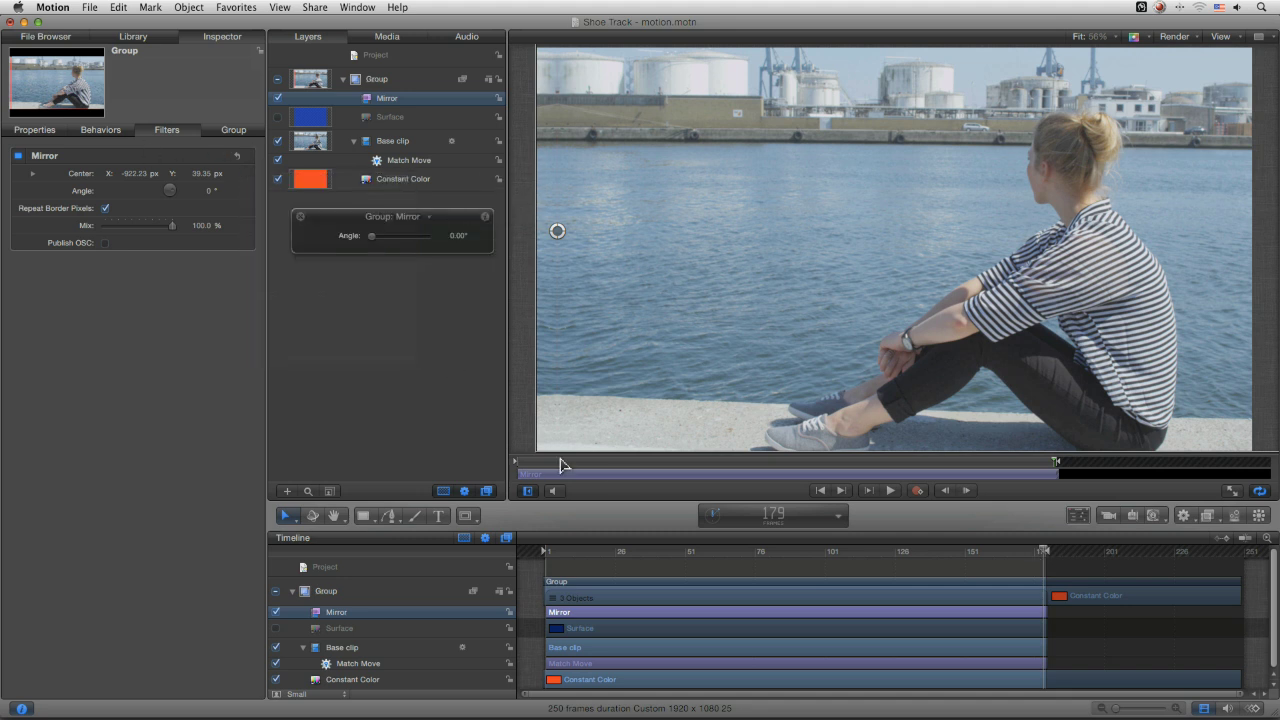
left_click(917, 490)
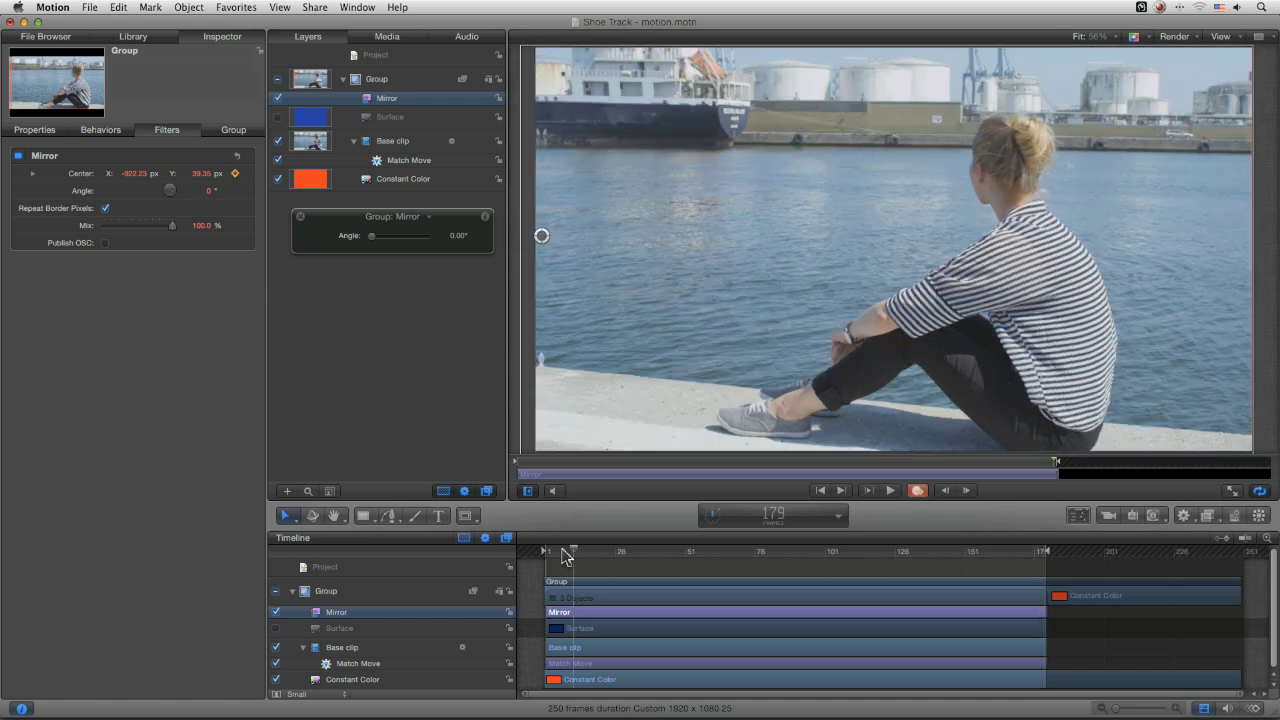
key("Home")
left_click_drag(550, 236, 528, 237)
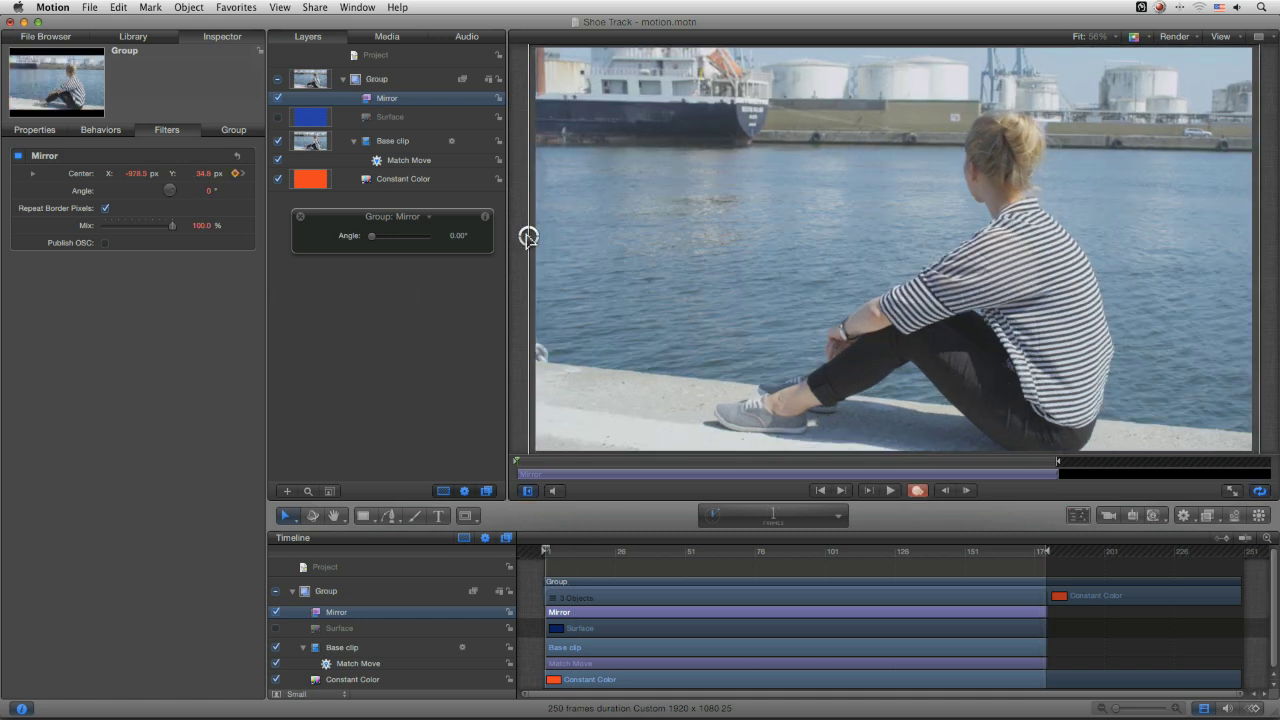
- Disable the Mirror filter at frame 140 to compare the picture's left edge without it
left_click_drag(570, 555, 939, 551)
key("ctrl+t")
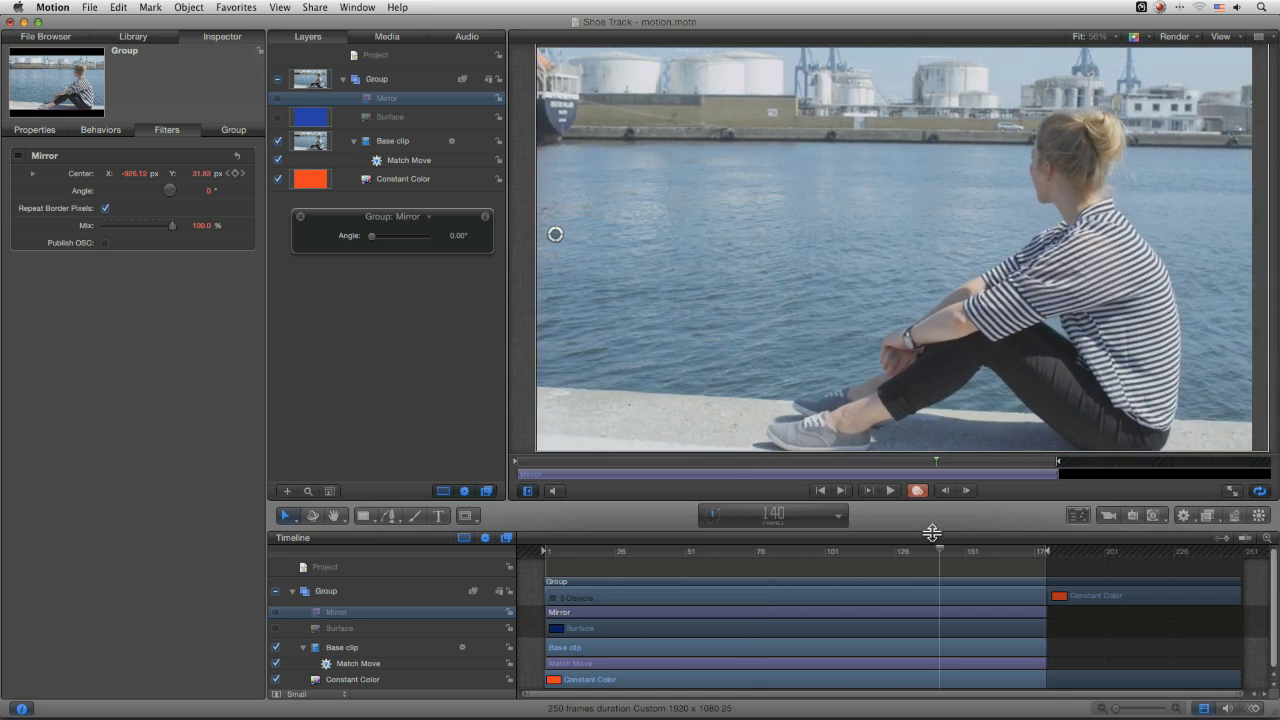
- Re-enable the group's Mirror filter, play back the stabilized shot, and select the Base clip layer to view its properties
key("ctrl+t")
left_click(890, 490)
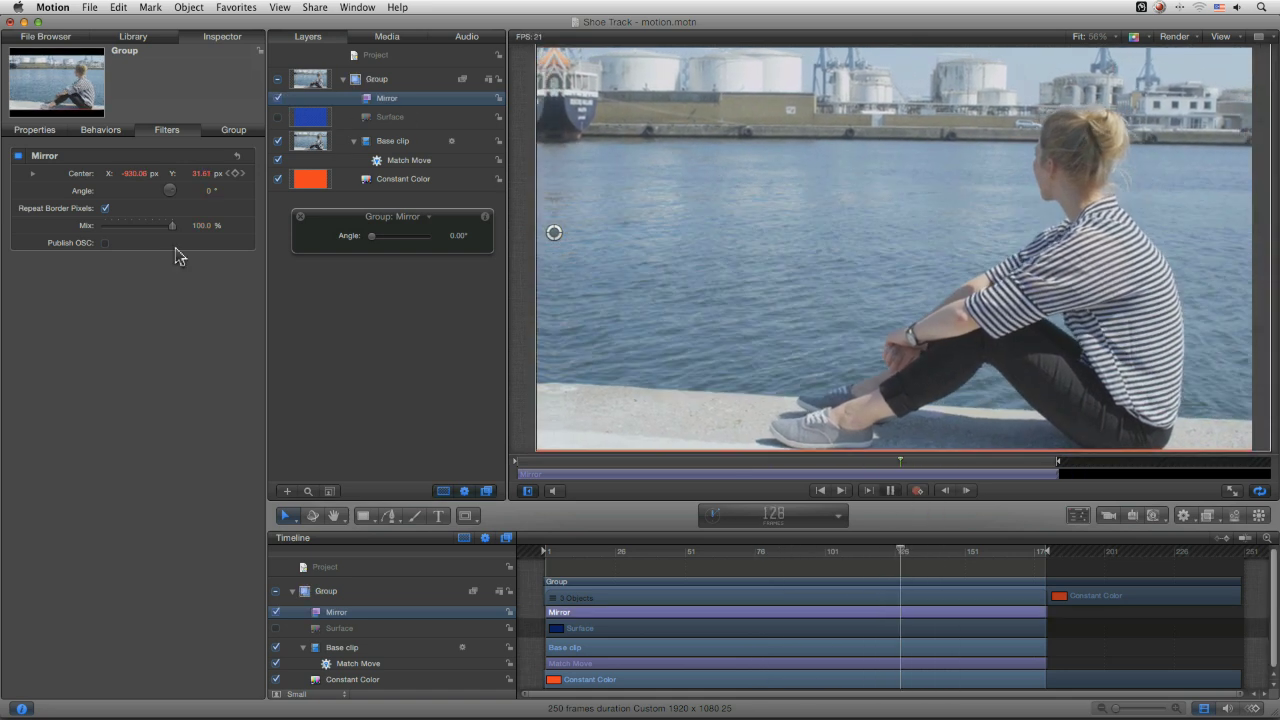
left_click(390, 141)
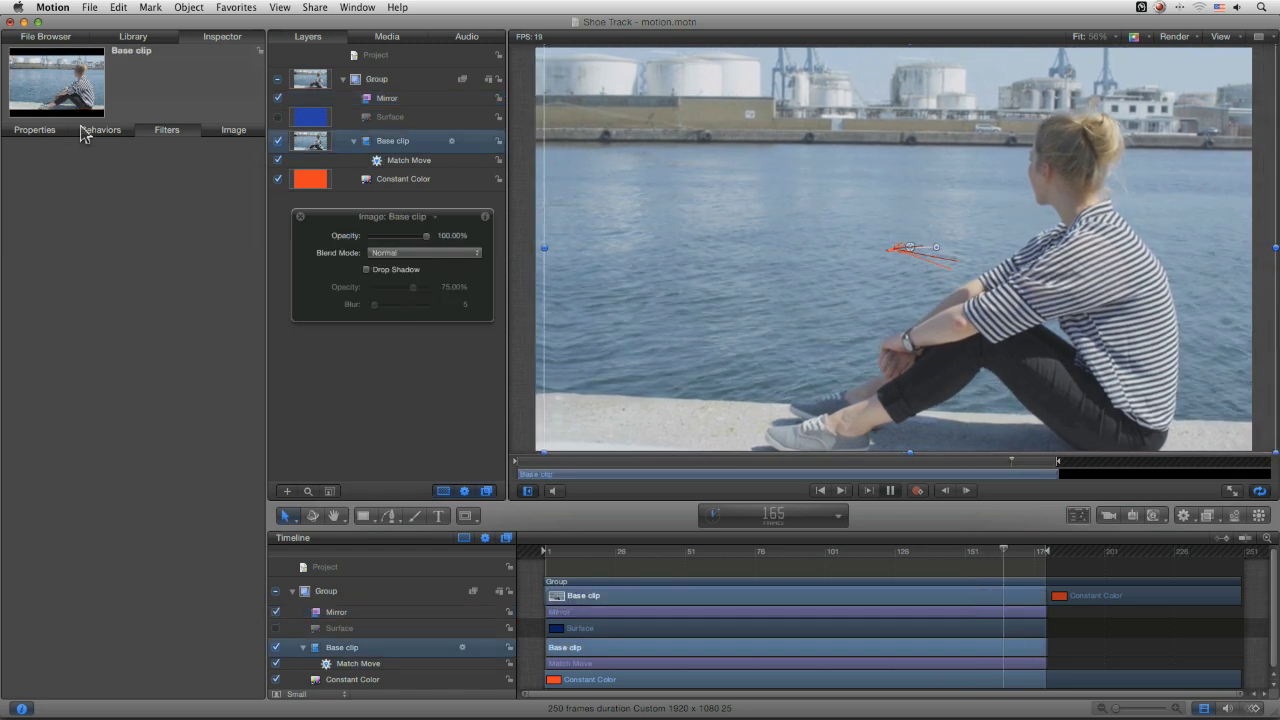
key("F1")
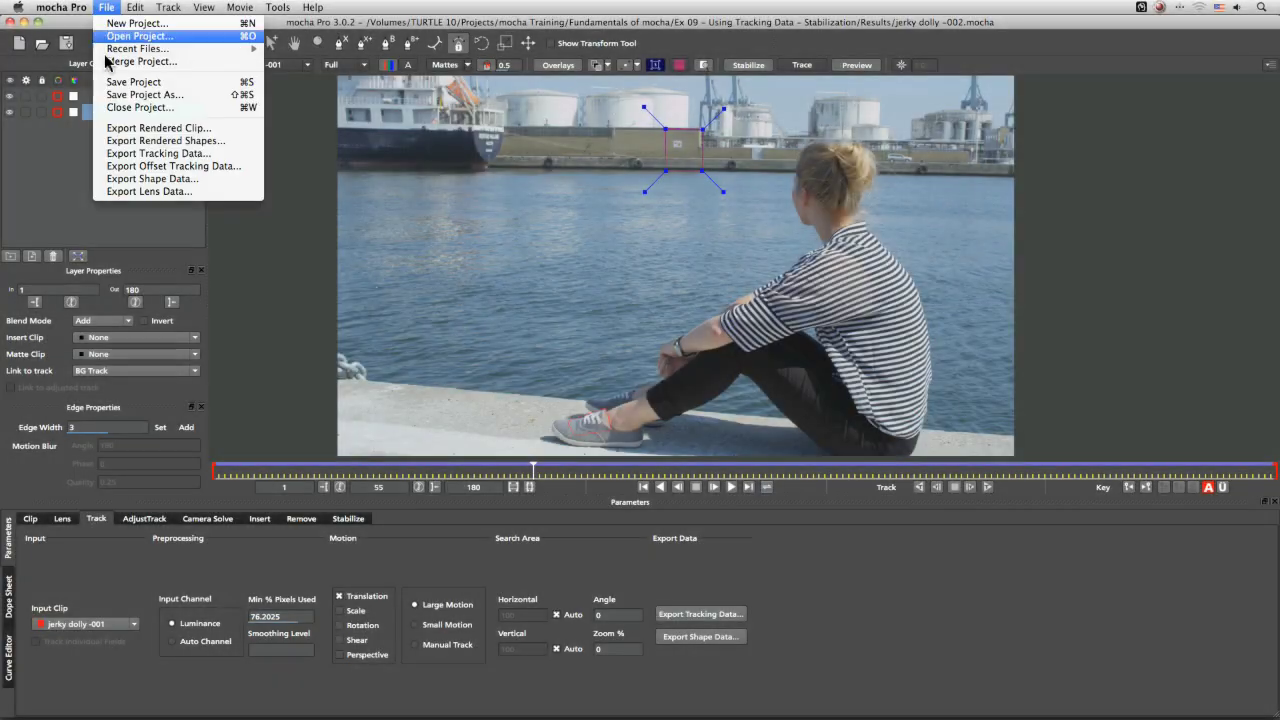
- In mocha Pro, open the recent project rotate -003 001.mocha without saving the current one, and go to frame 51
mouse_move(115, 48)
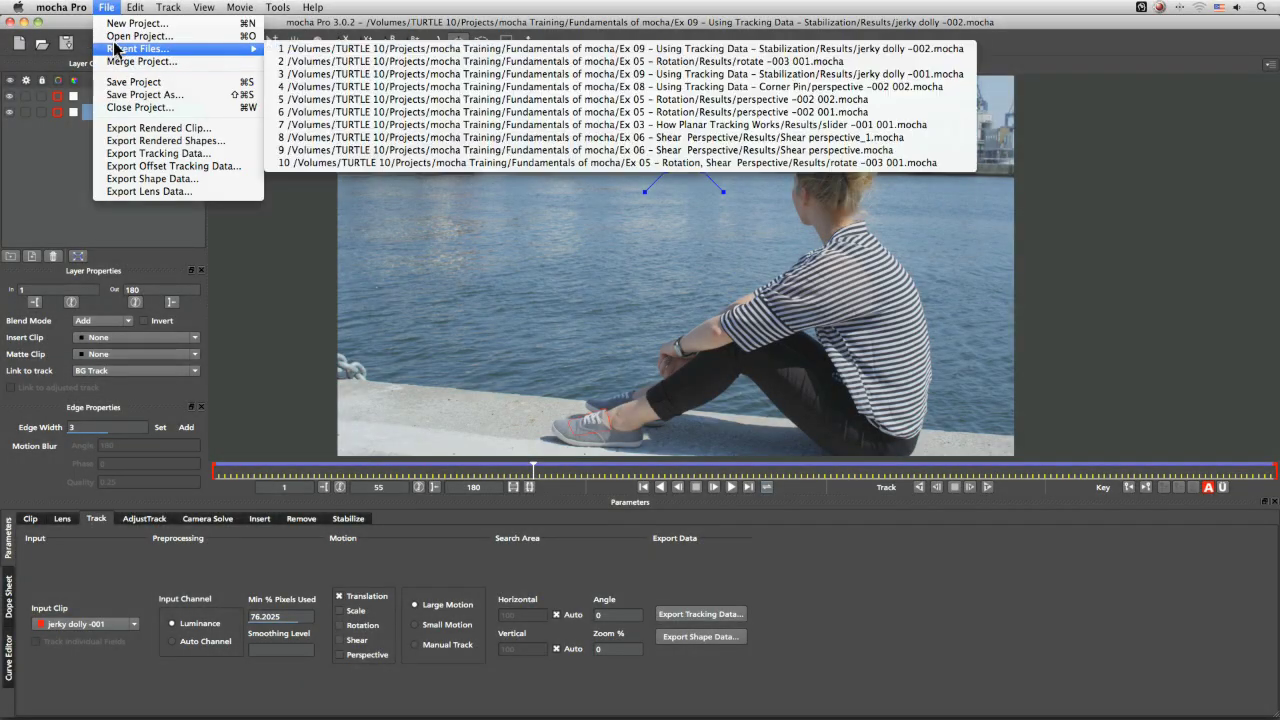
left_click(518, 156)
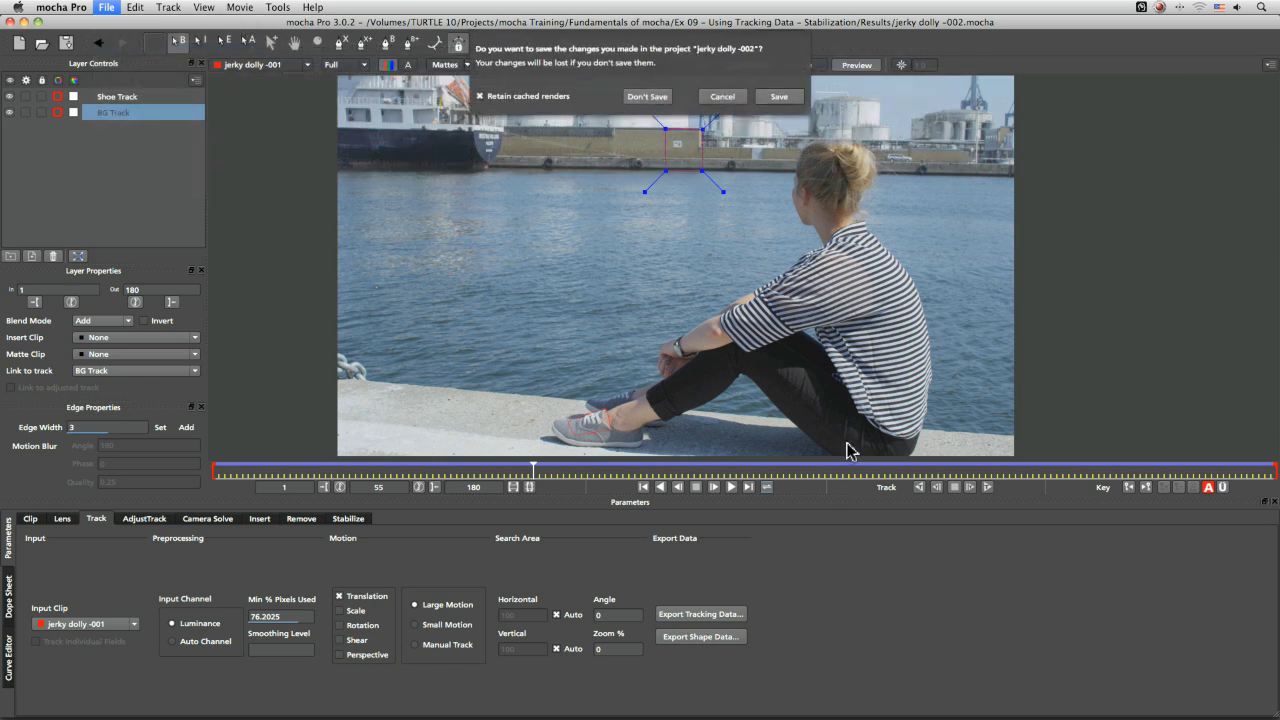
left_click(647, 97)
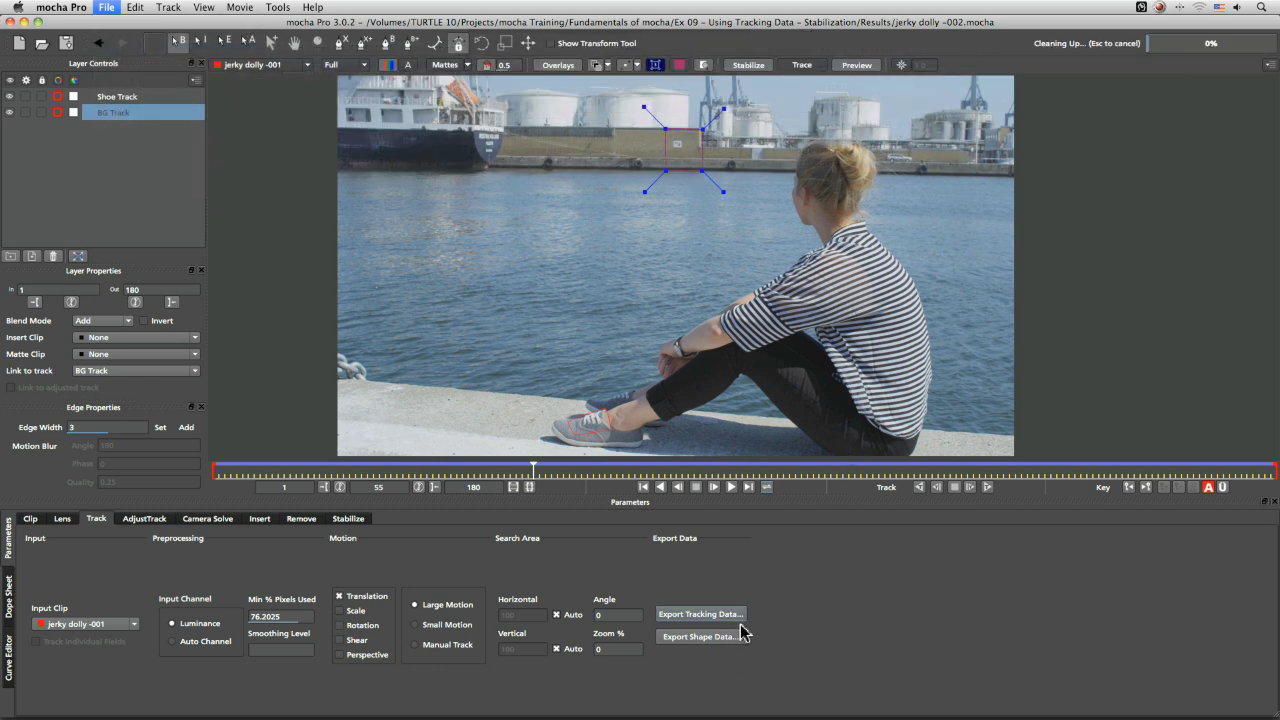
left_click(278, 472)
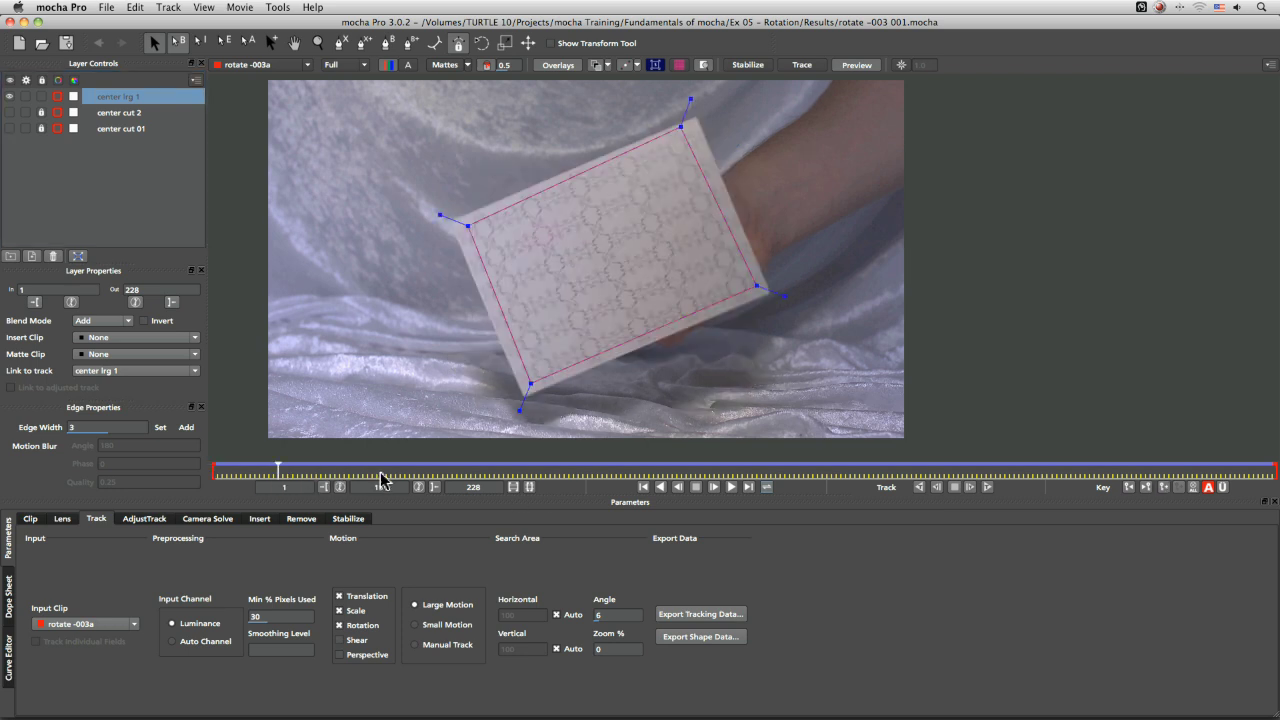
left_click(445, 472)
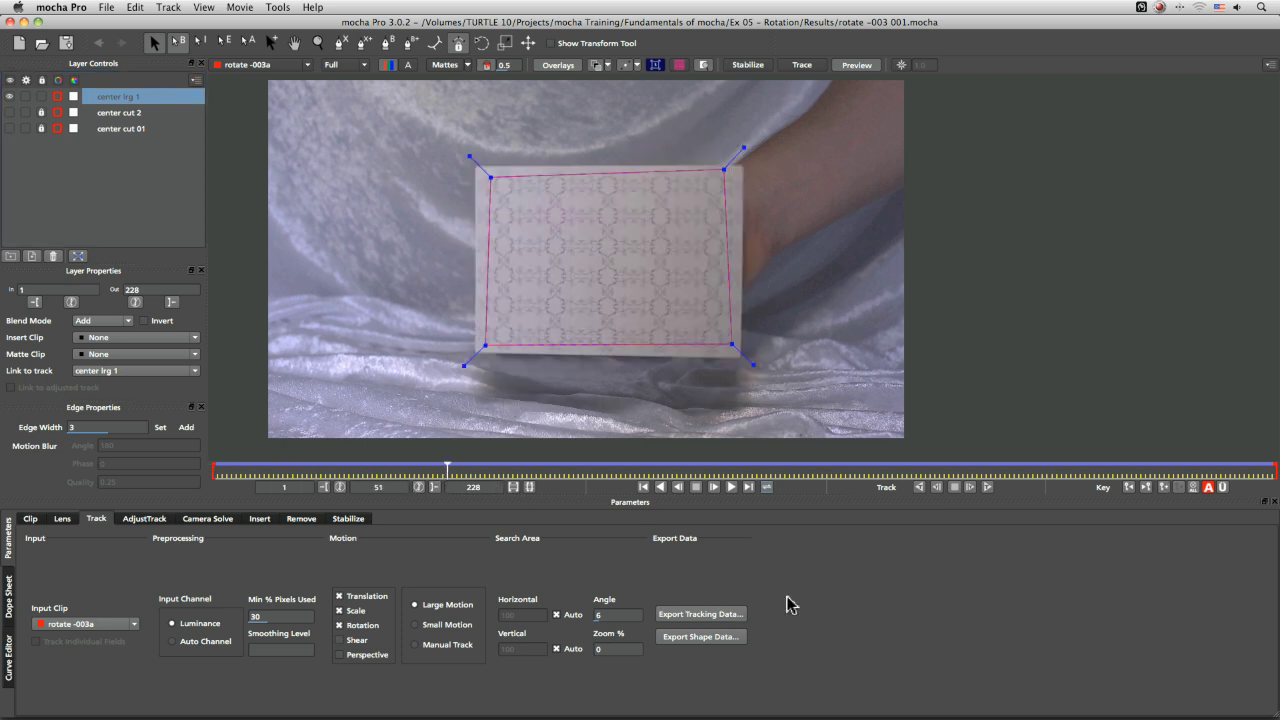
- Export the center lrg 1 track as inverted Motion basic transform data, saved as "center lrg 1 - motion"
left_click(730, 615)
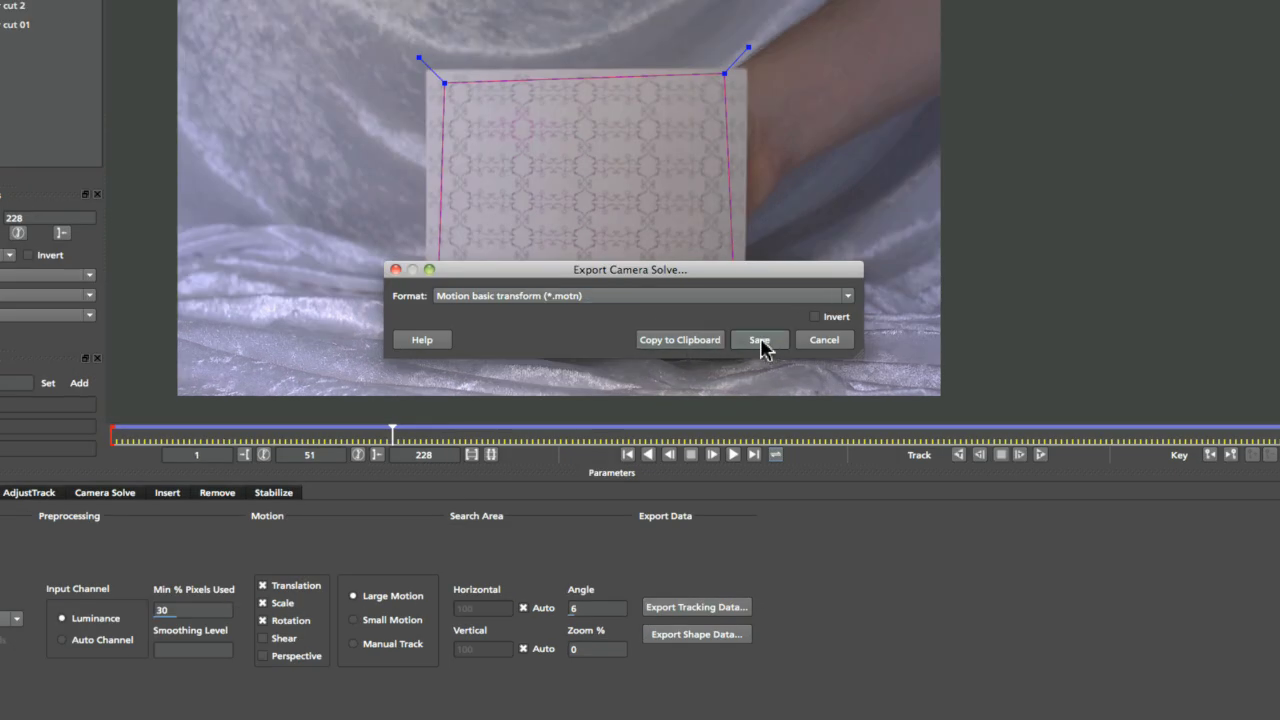
left_click(822, 315)
left_click(750, 342)
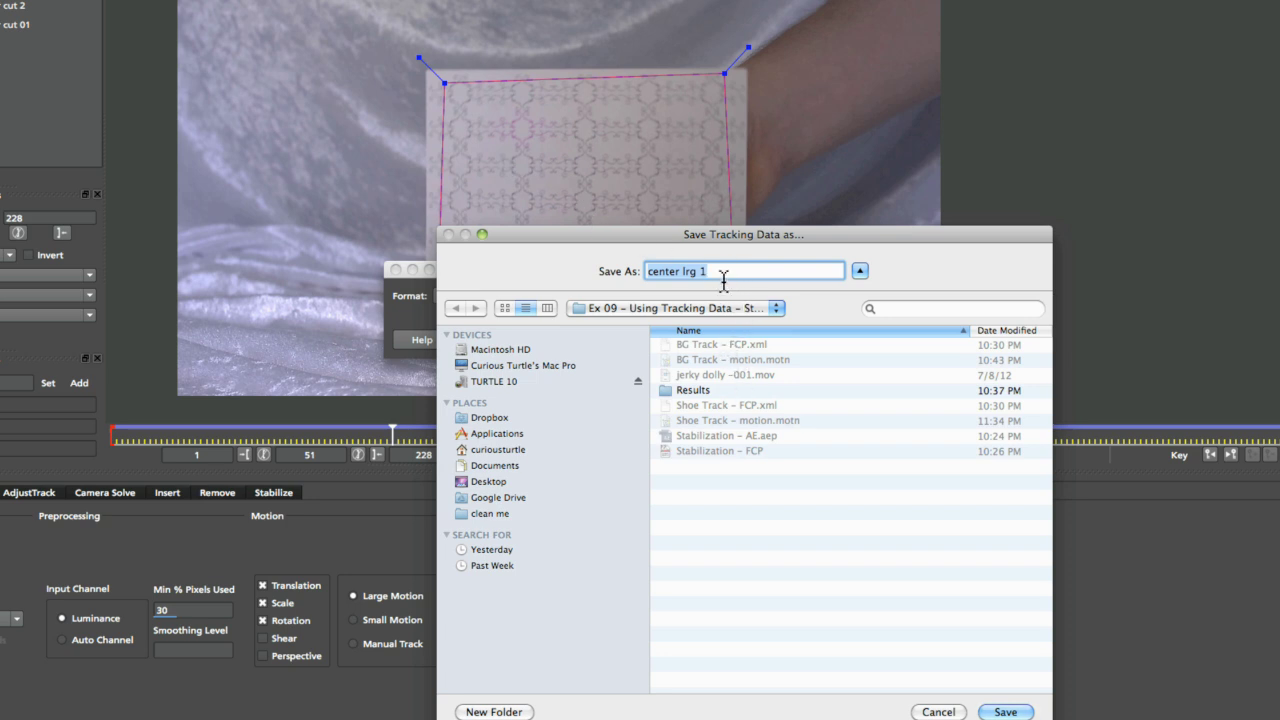
key("Right")
type("– motion")
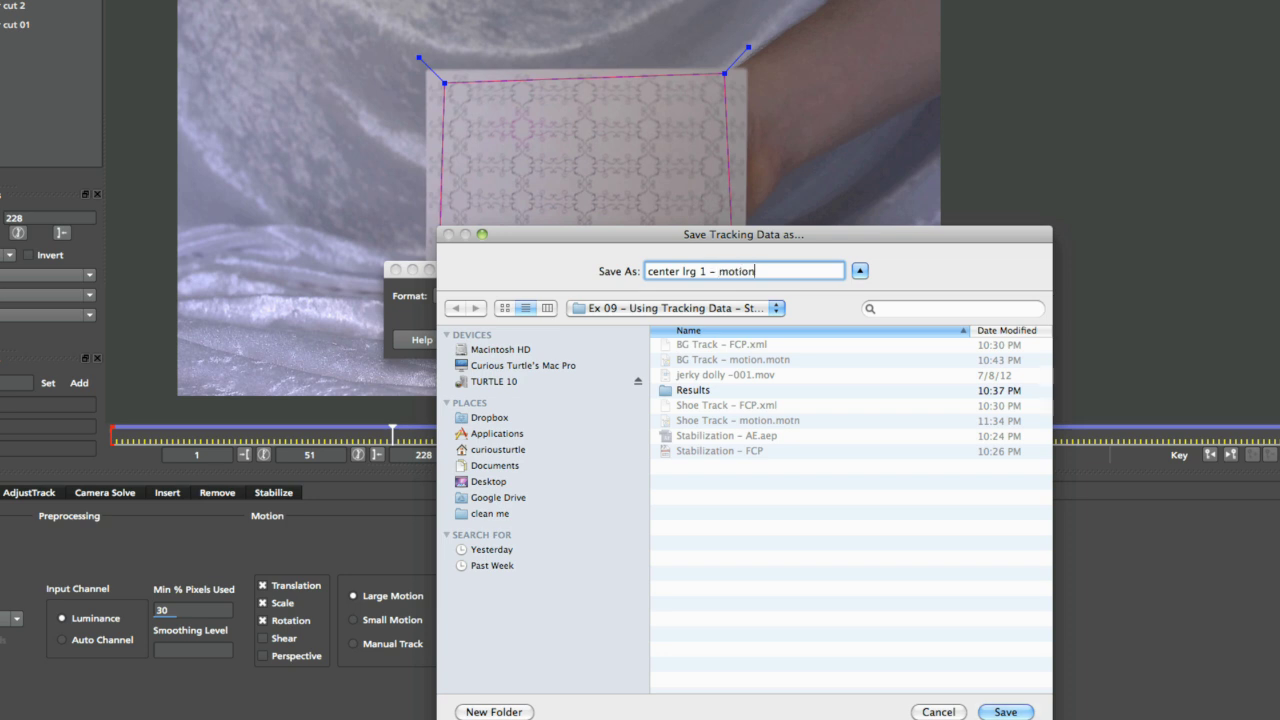
left_click(1010, 712)
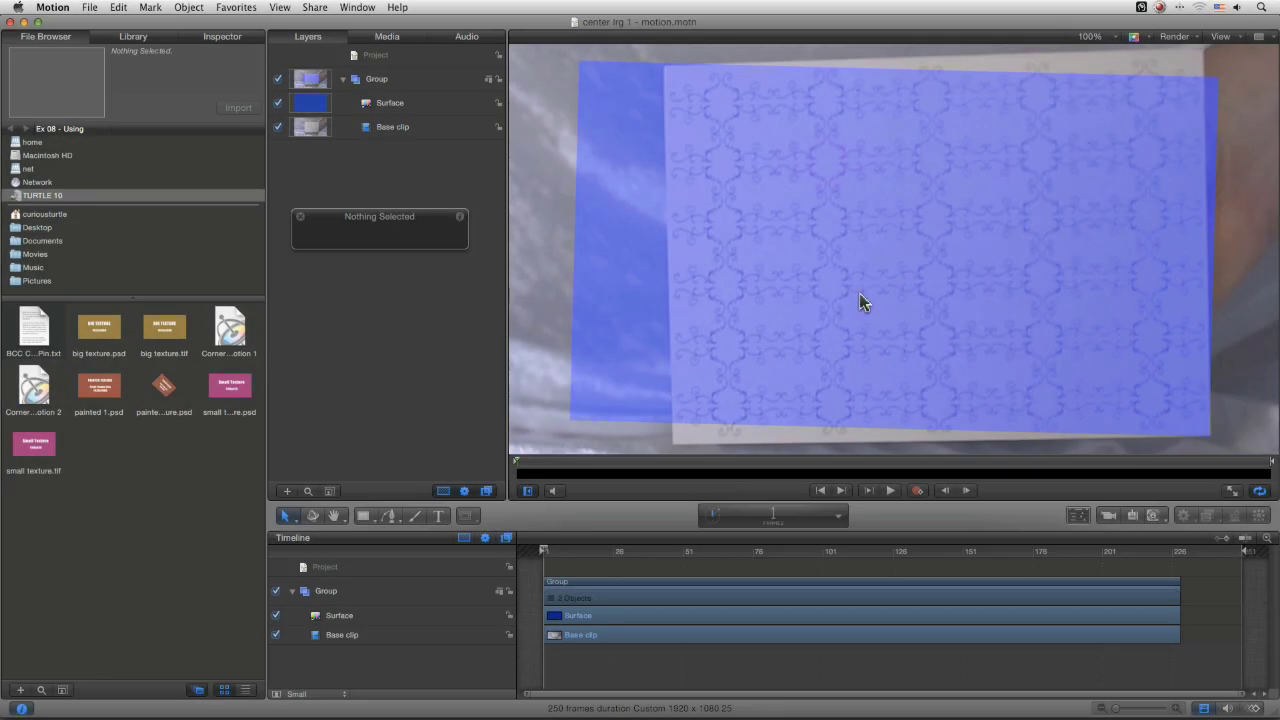
- With the exported project open in Motion, fit the picture to the canvas, hide the Surface layer, and select Base clip
left_click(1092, 46)
left_click(1090, 162)
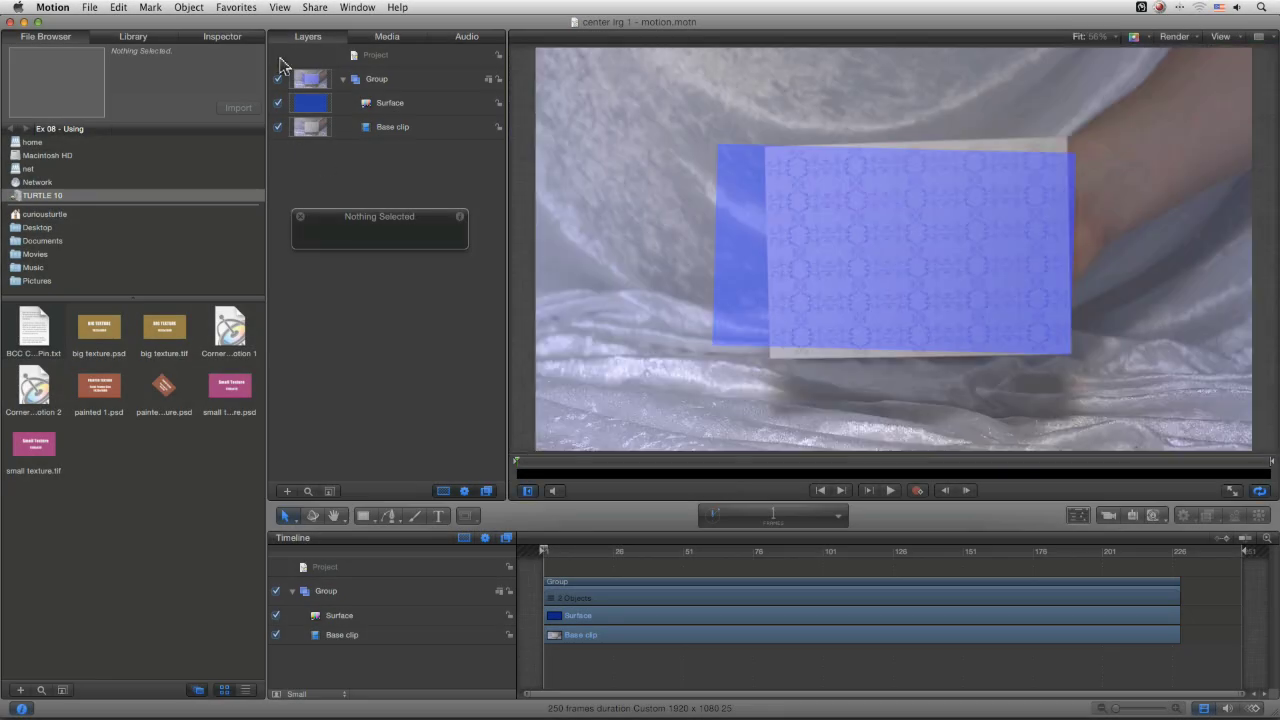
left_click(279, 104)
left_click(405, 129)
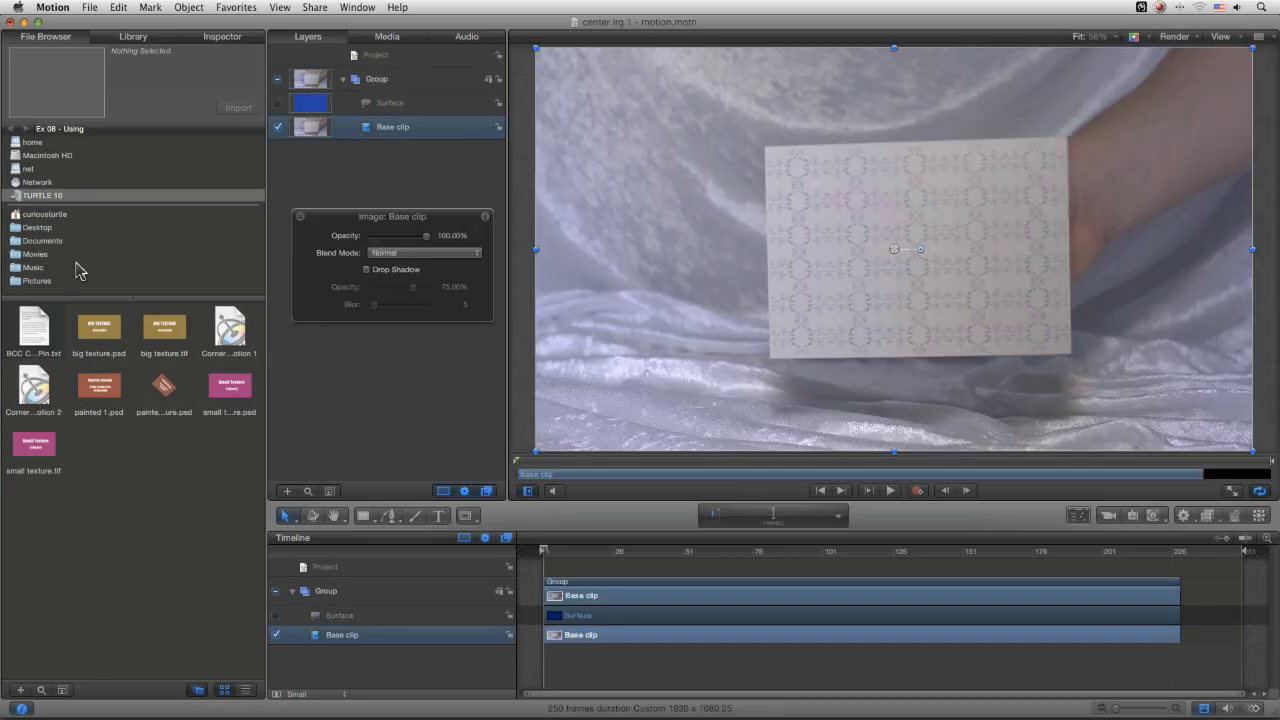
- Apply the Match Move behavior to Base clip with the Surface layer as its source, and play back the result
left_click(117, 40)
left_click(40, 146)
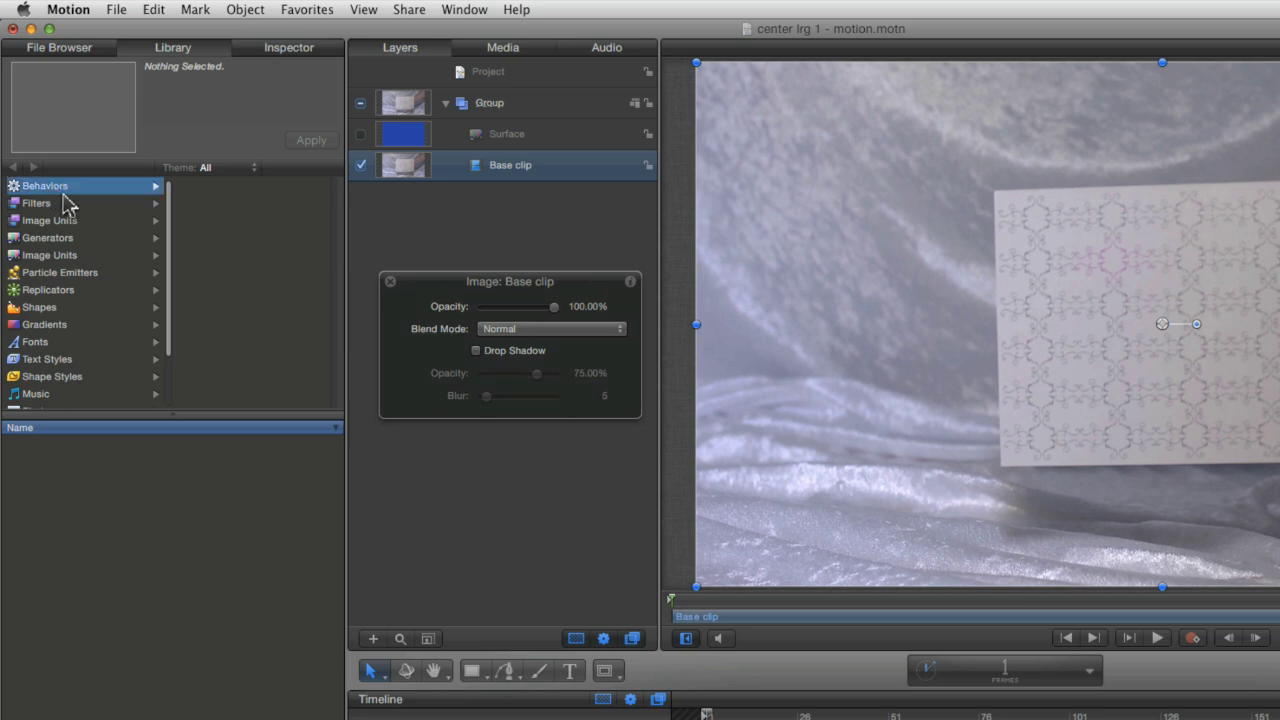
left_click(250, 257)
left_click_drag(70, 467, 545, 172)
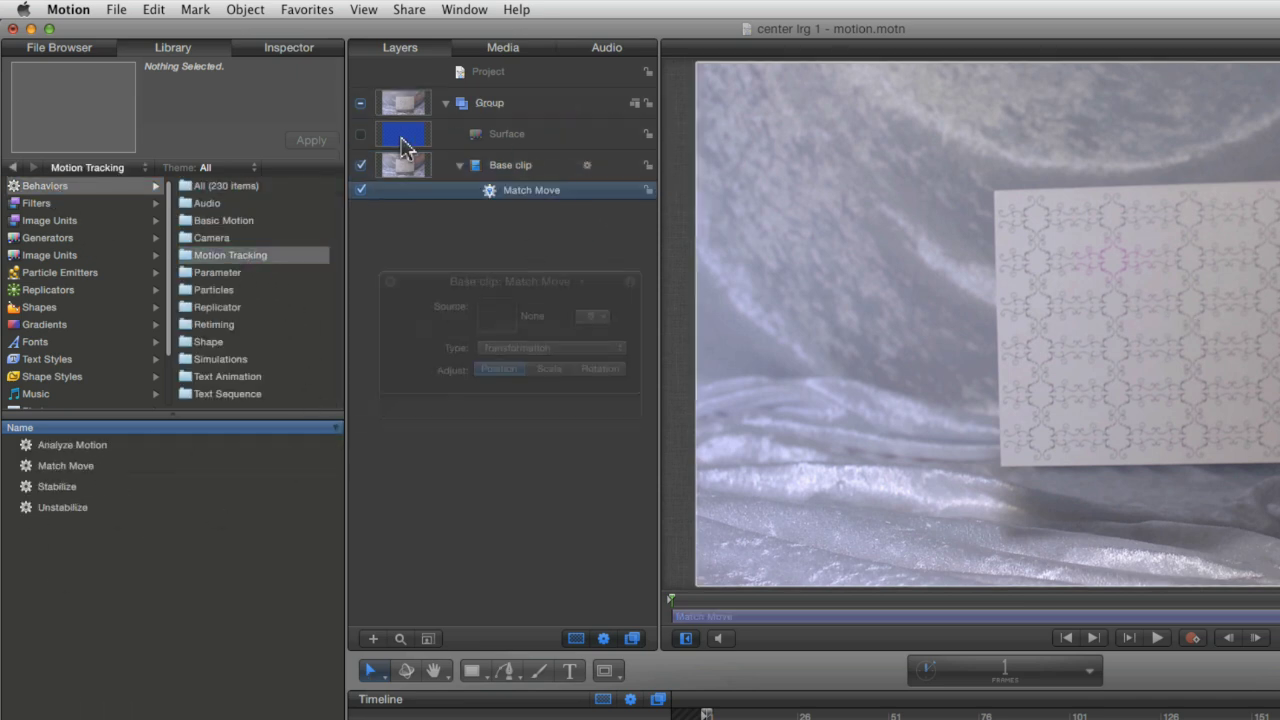
left_click_drag(405, 143, 496, 316)
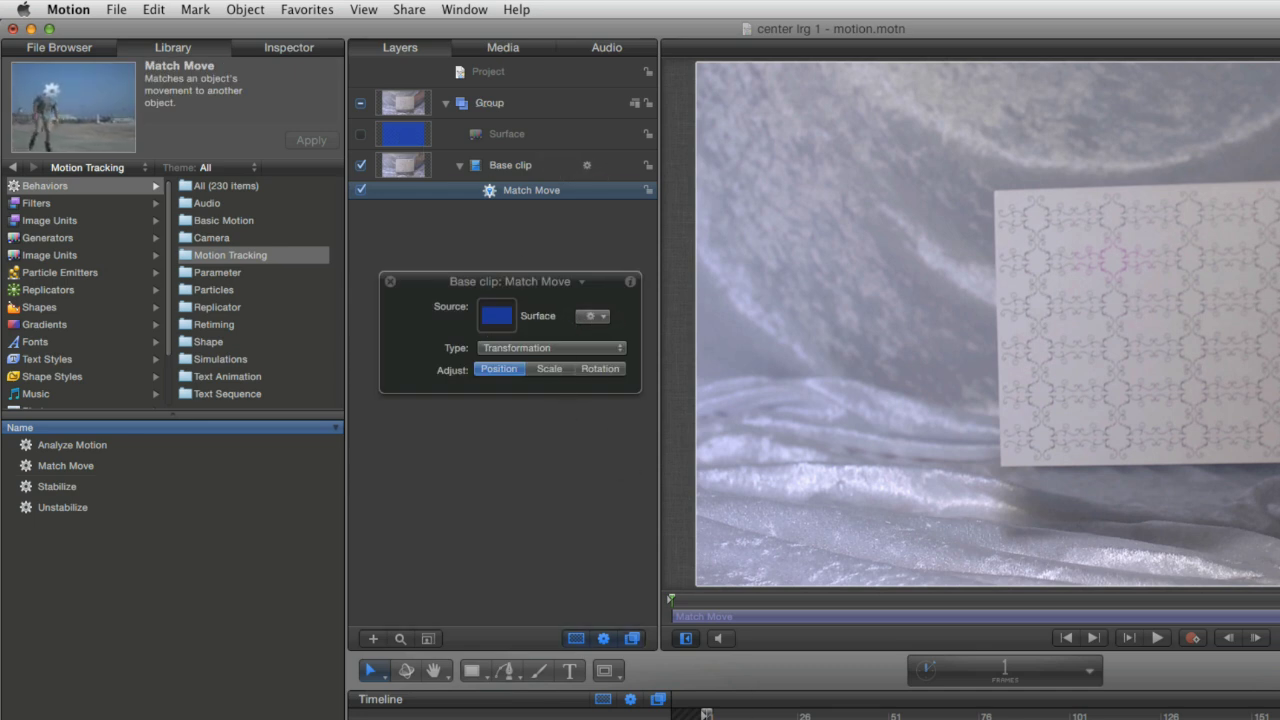
key("space")
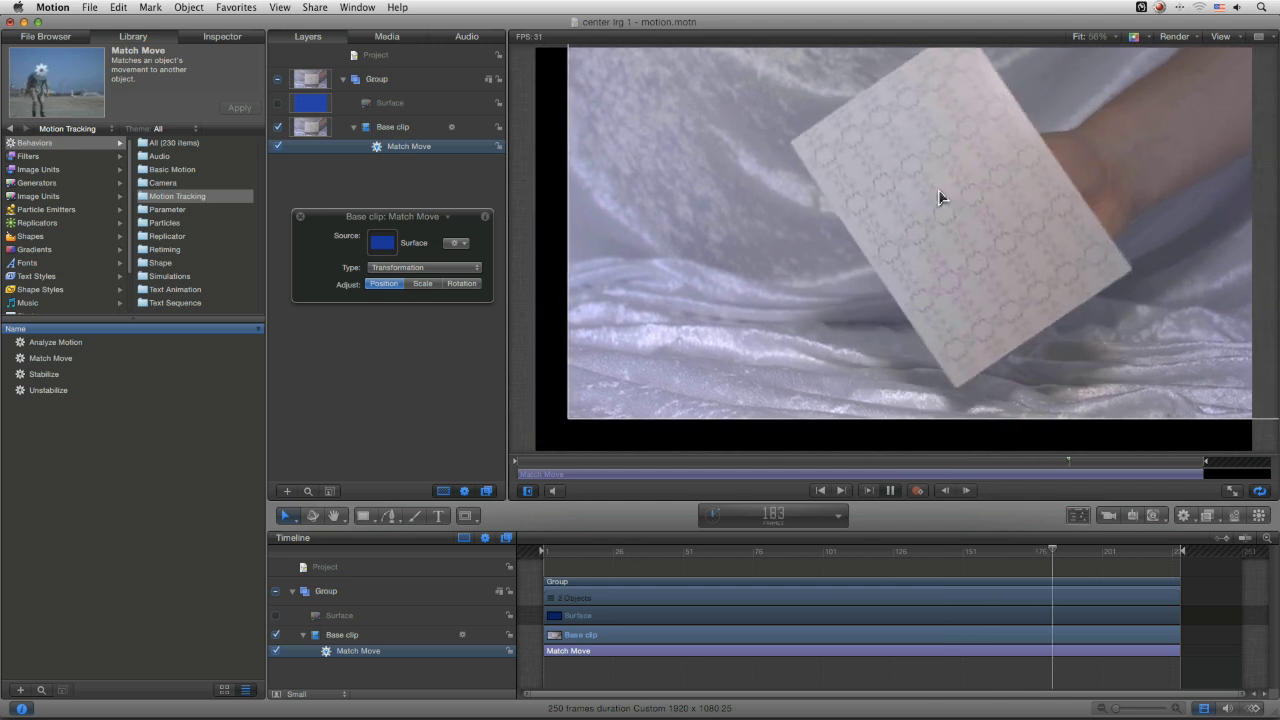
- Try adding Rotation and Scale to the Match Move adjustments during playback, and show the behavior's full settings
left_click(462, 284)
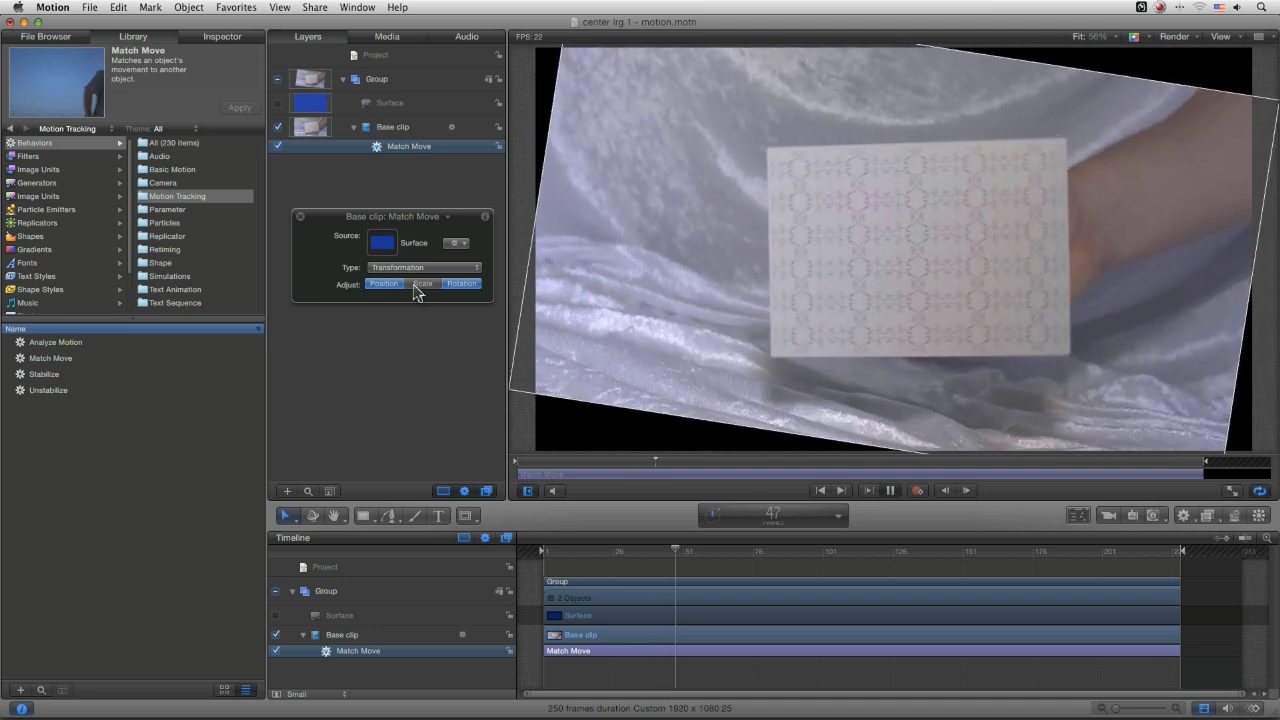
left_click(423, 284)
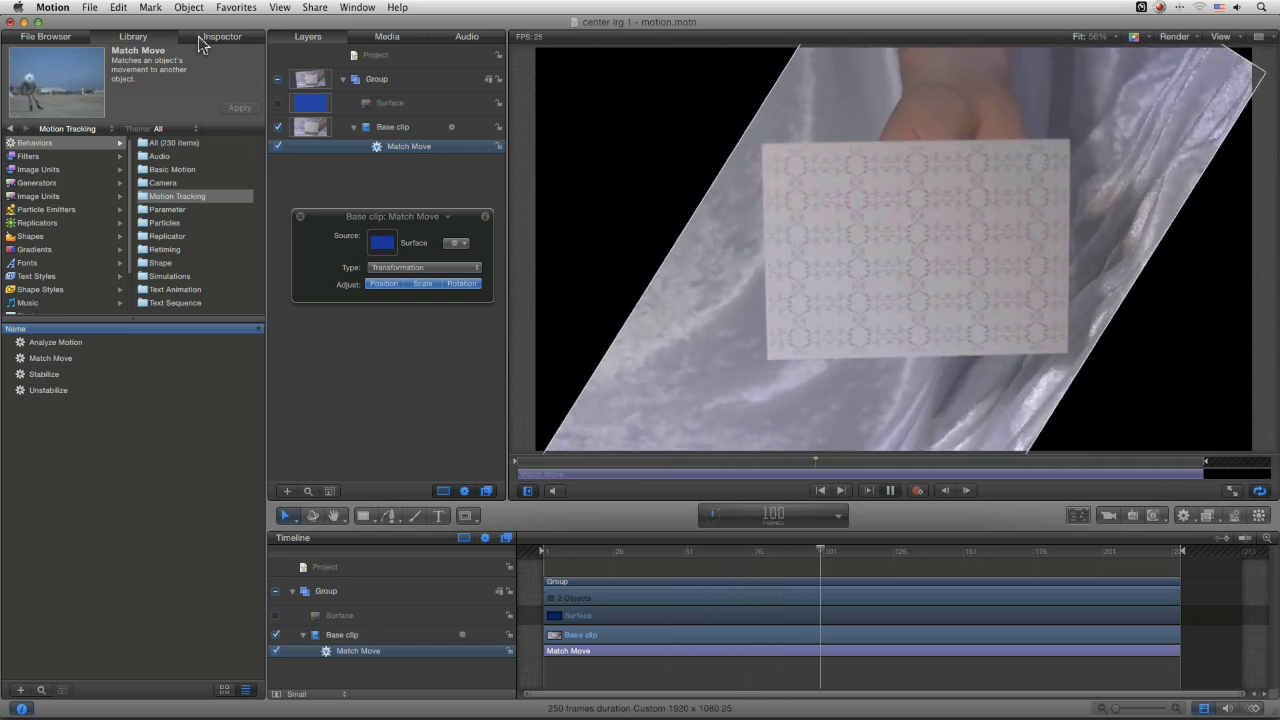
left_click(218, 37)
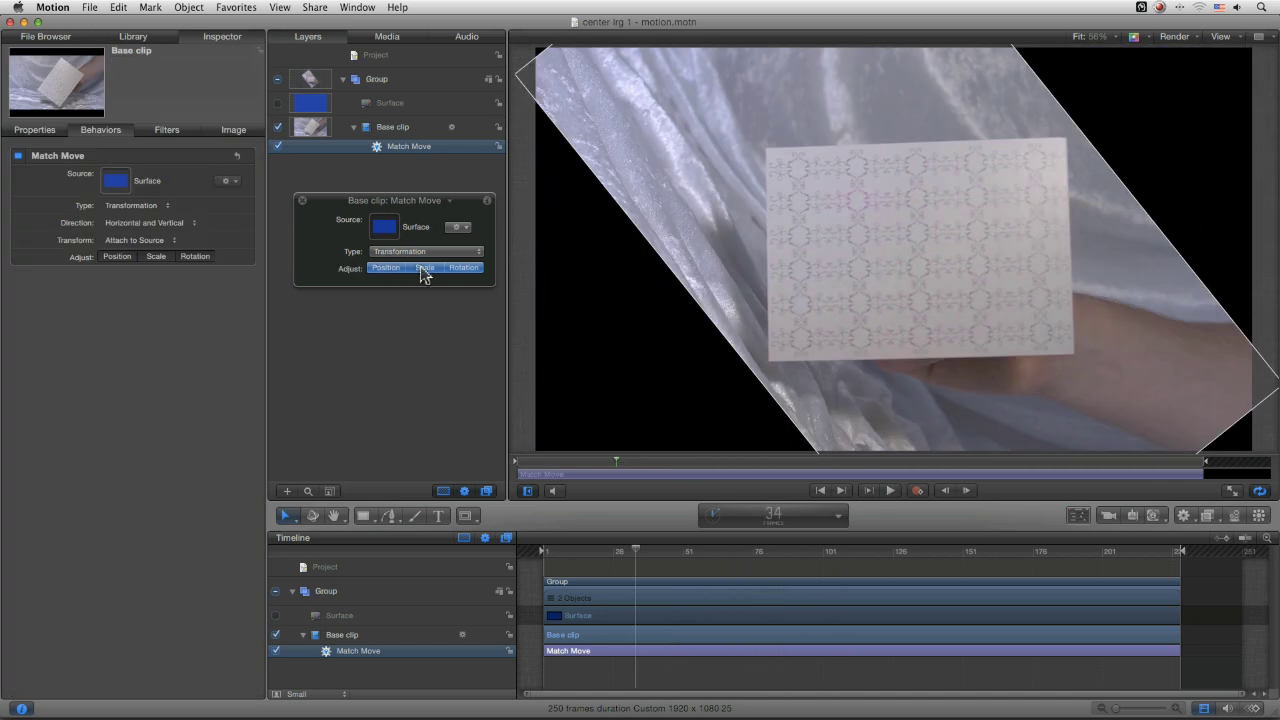
- Turn off Scale and Rotation so Match Move adjusts only Position, and play back the clip
left_click(423, 268)
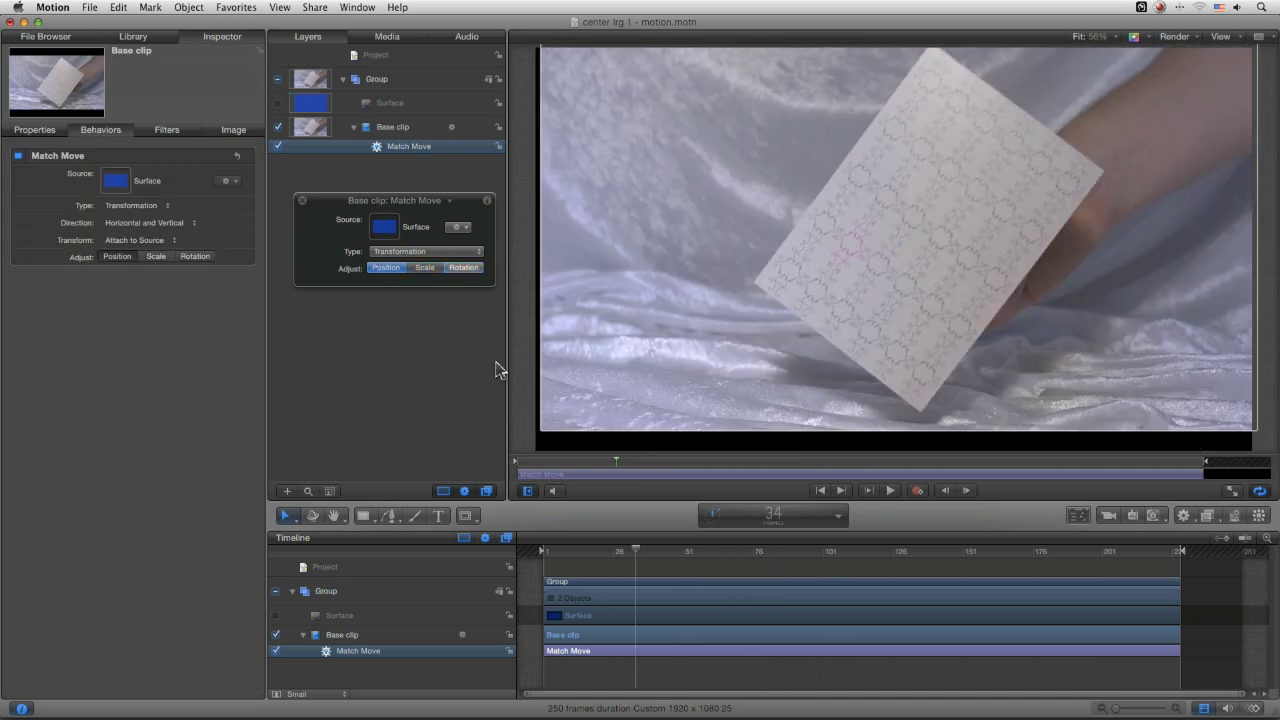
left_click(890, 491)
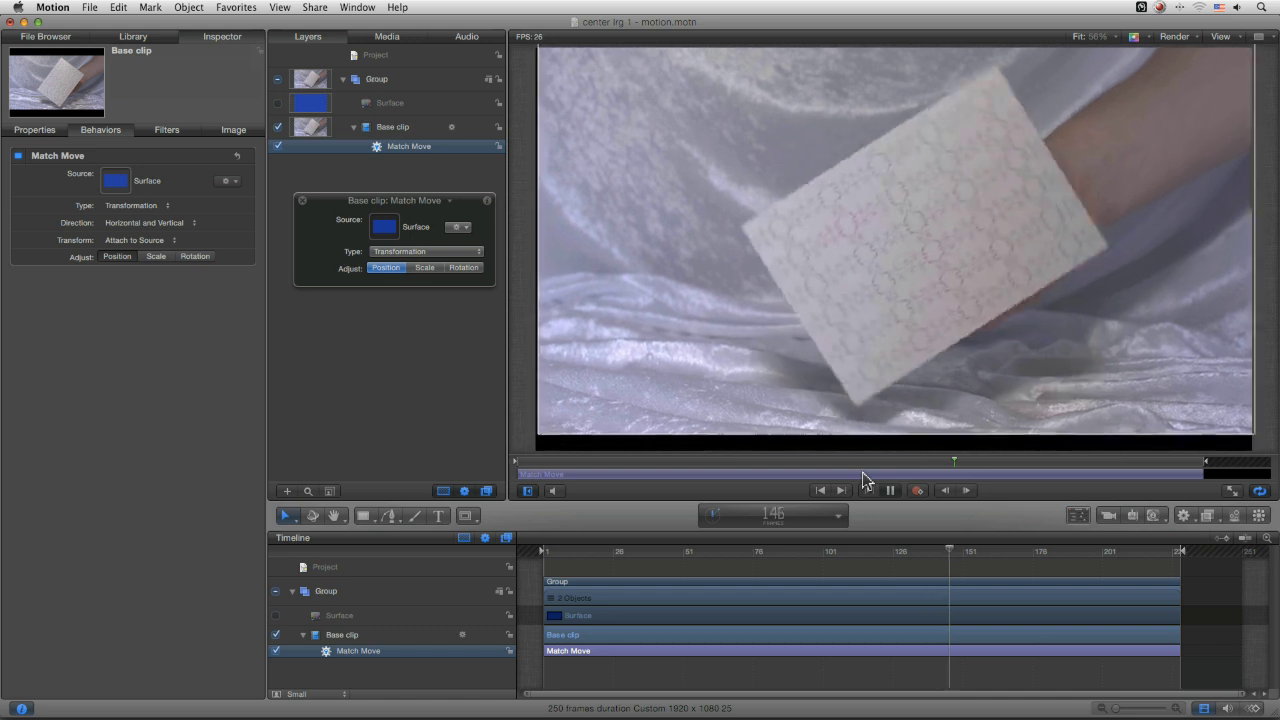
left_click(890, 490)
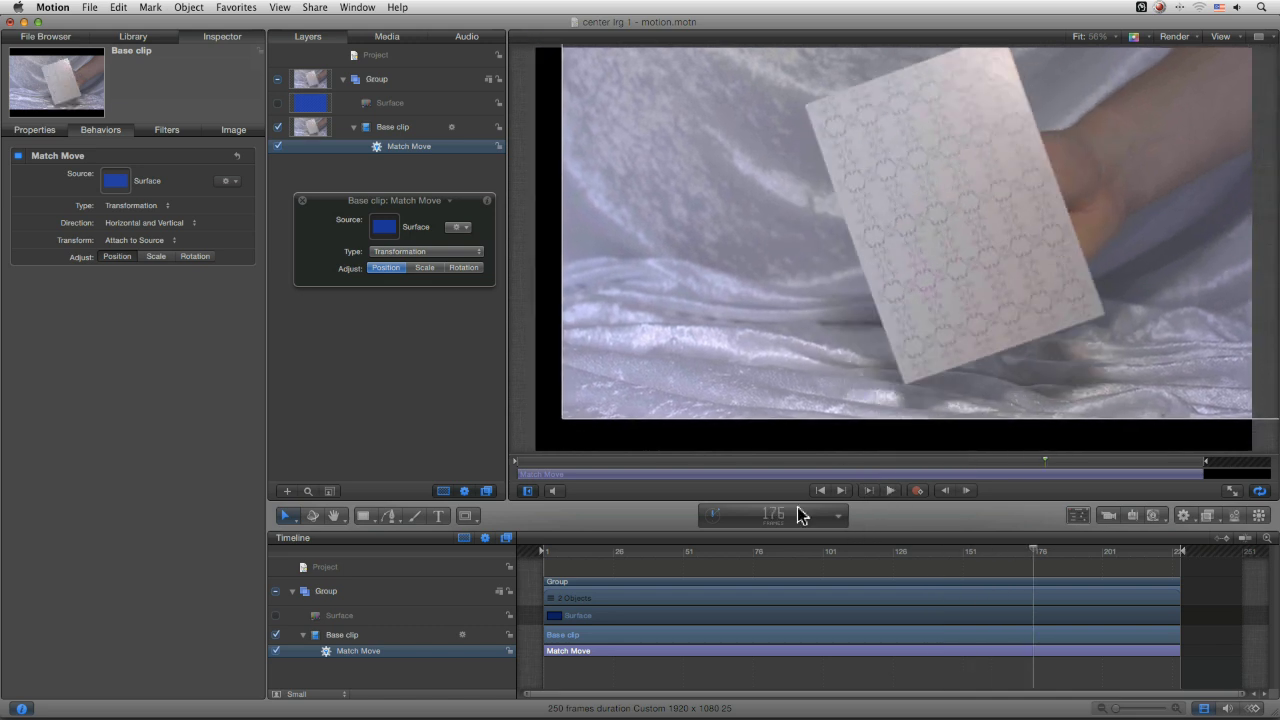
- Go to frame 124 and add an Average parameter behavior to the Base clip's Position
left_click_drag(822, 470, 887, 465)
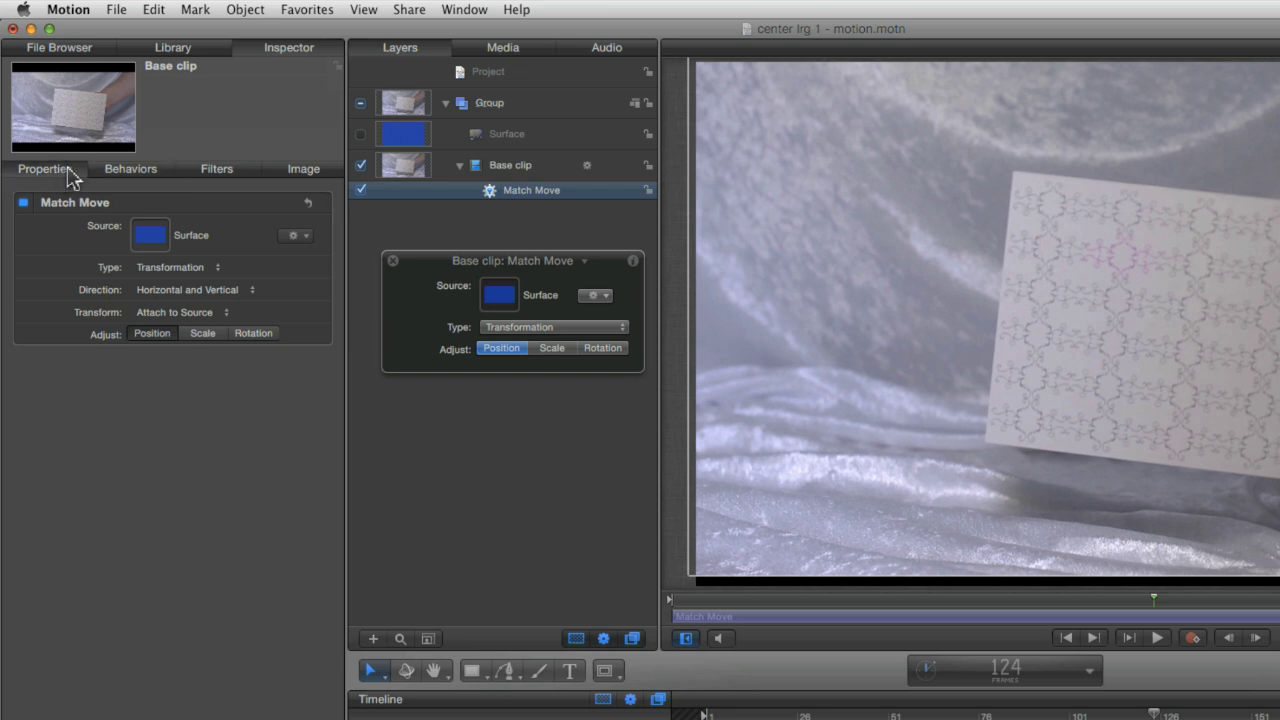
left_click(45, 169)
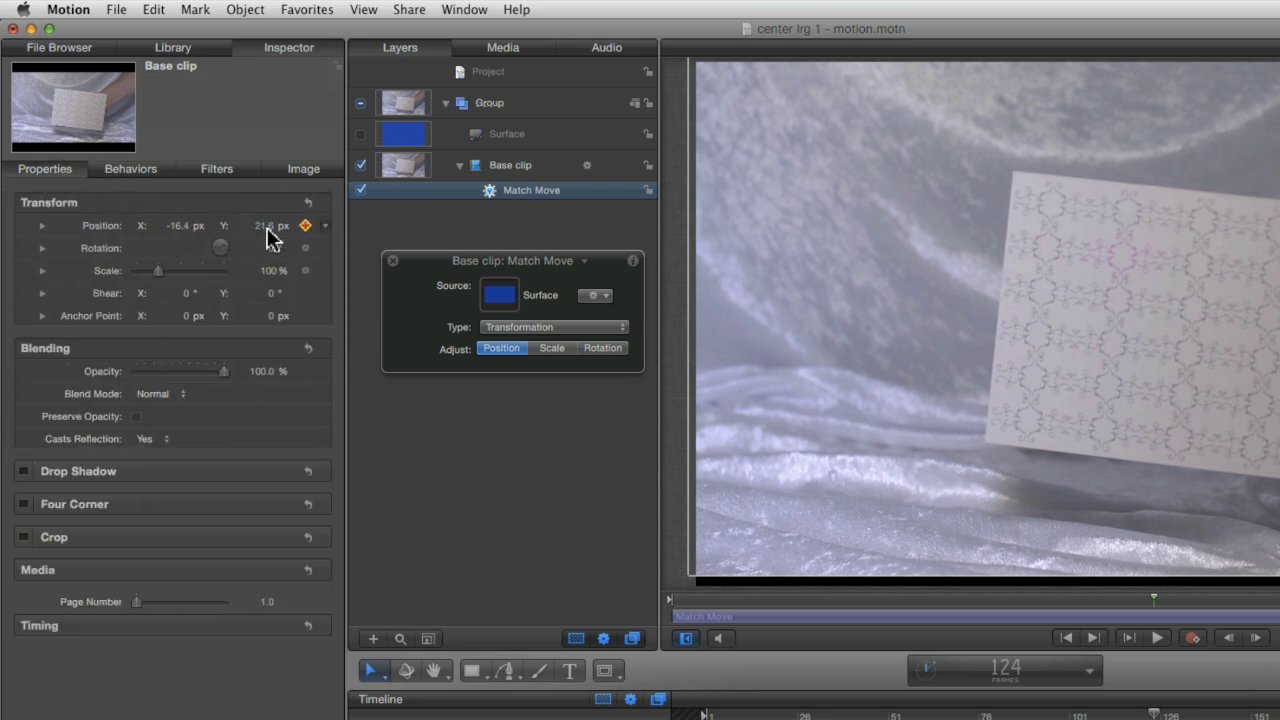
right_click(325, 232)
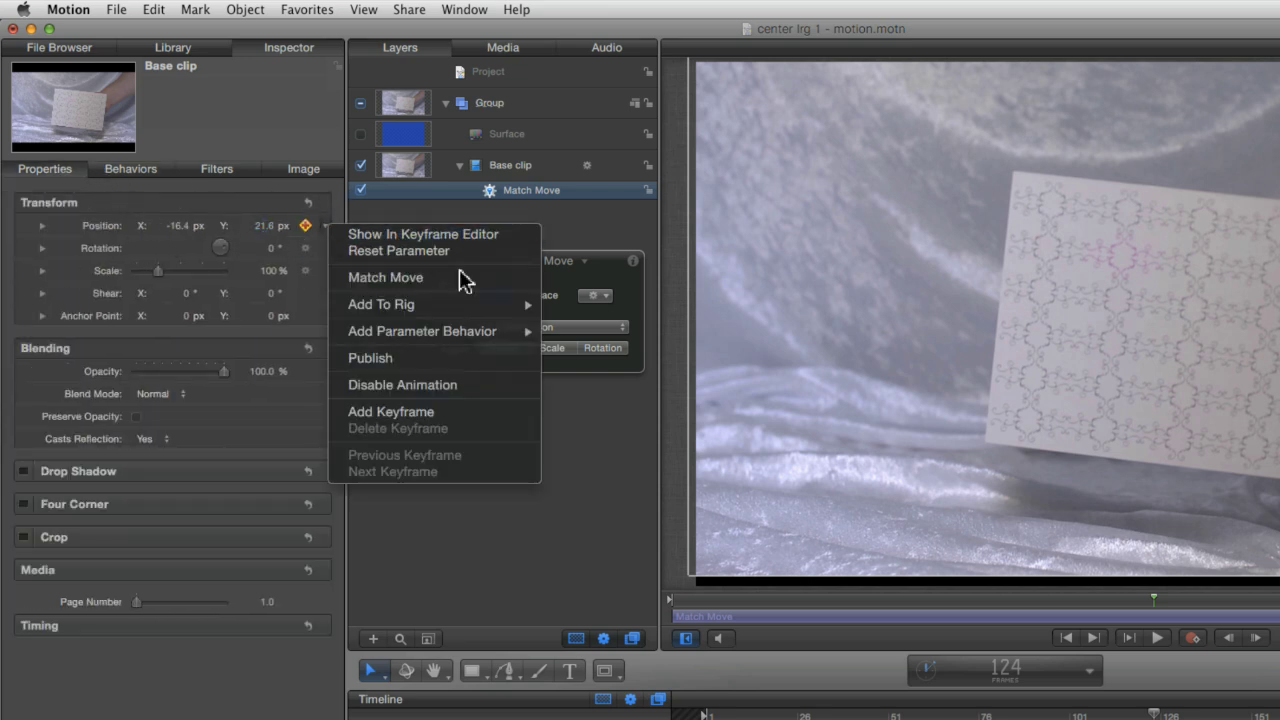
mouse_move(500, 338)
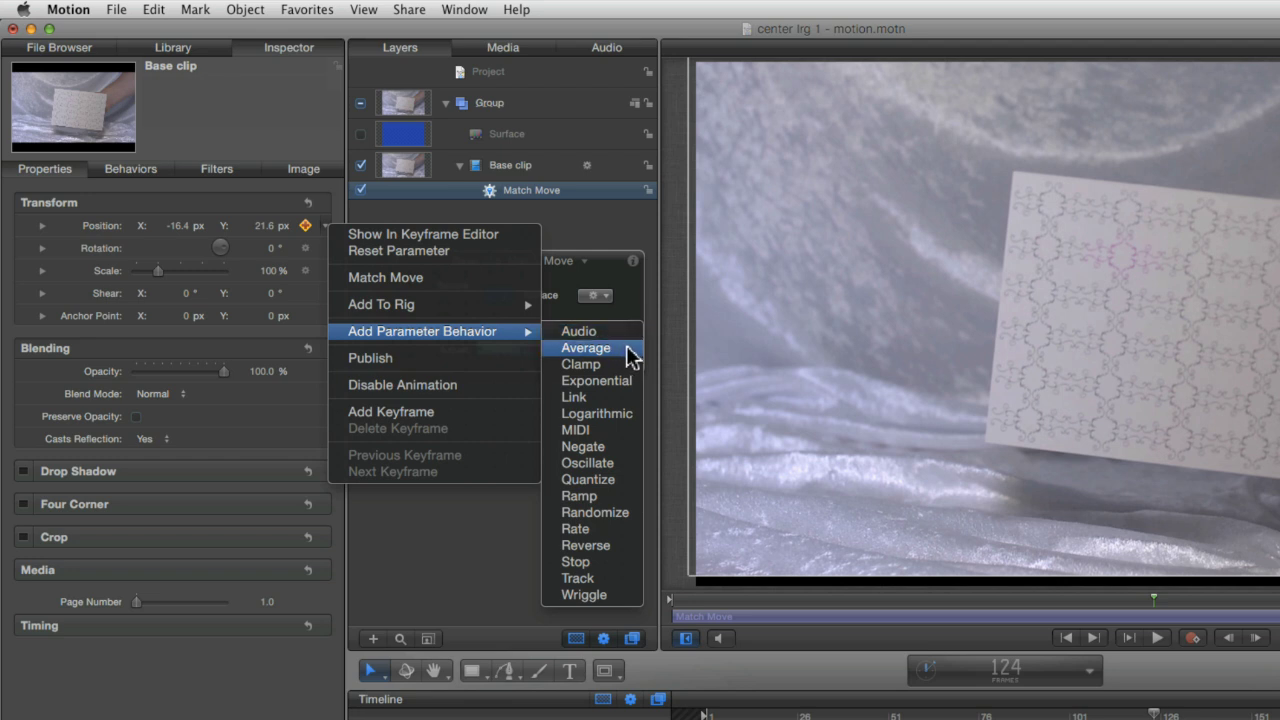
left_click(586, 348)
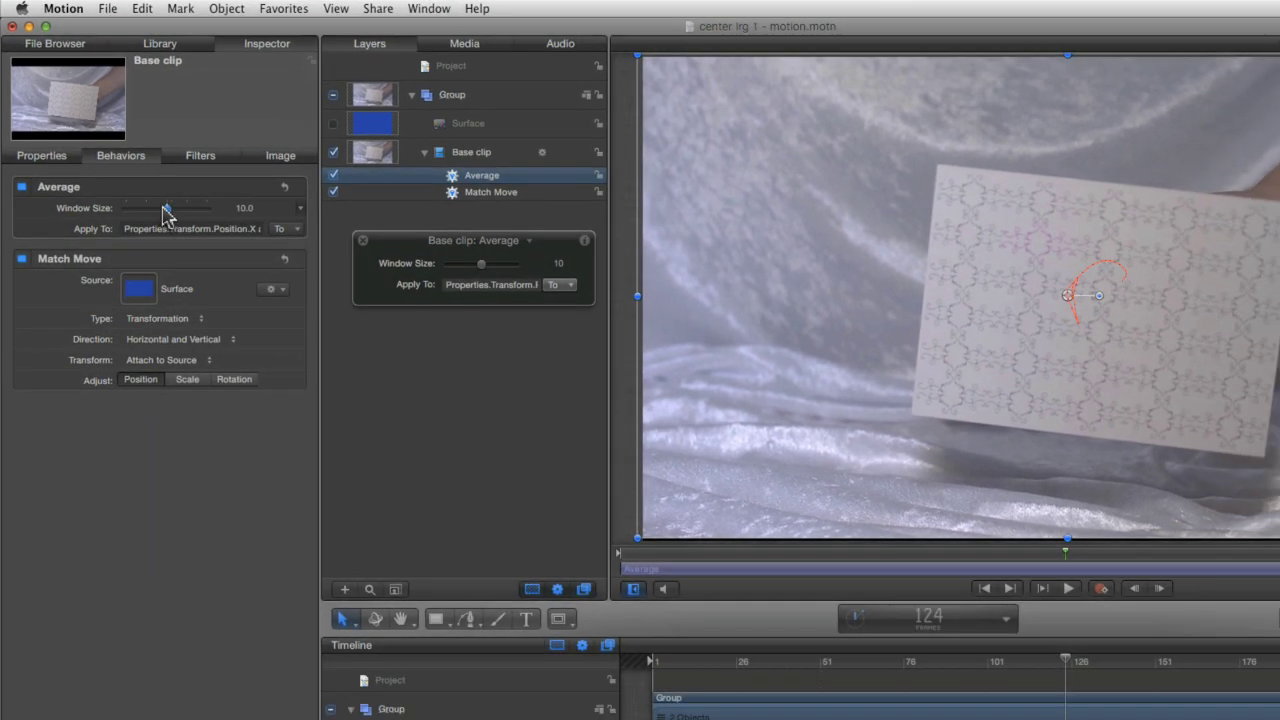
- Try Average window sizes of 0, 20 and 100 to compare how much they smooth the Base clip's motion path
left_click_drag(165, 213, 110, 215)
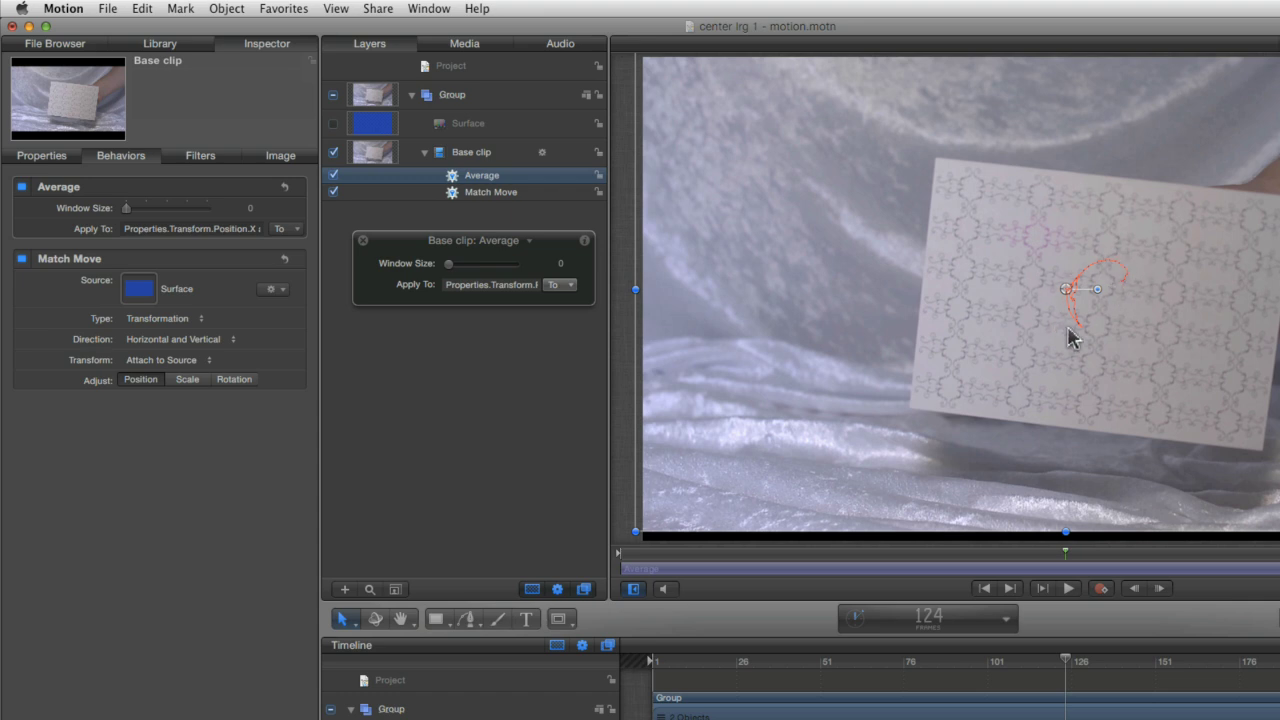
left_click_drag(135, 215, 214, 222)
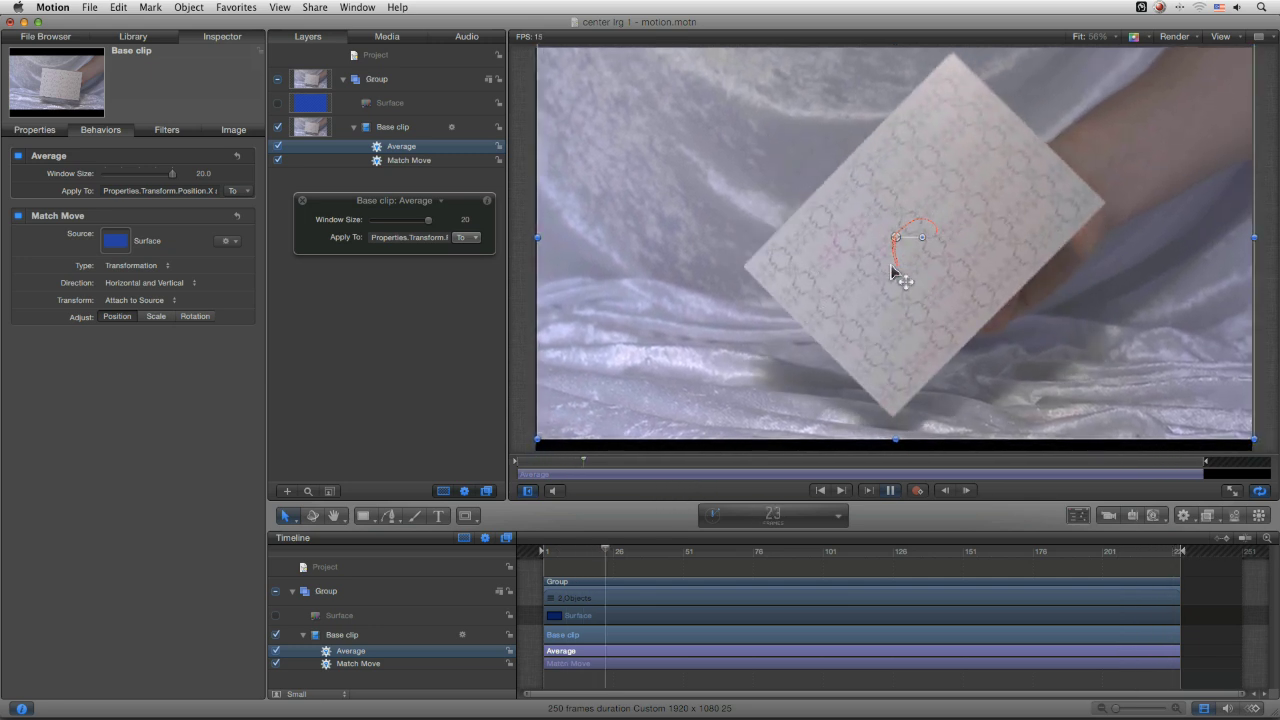
left_click_drag(201, 174, 250, 175)
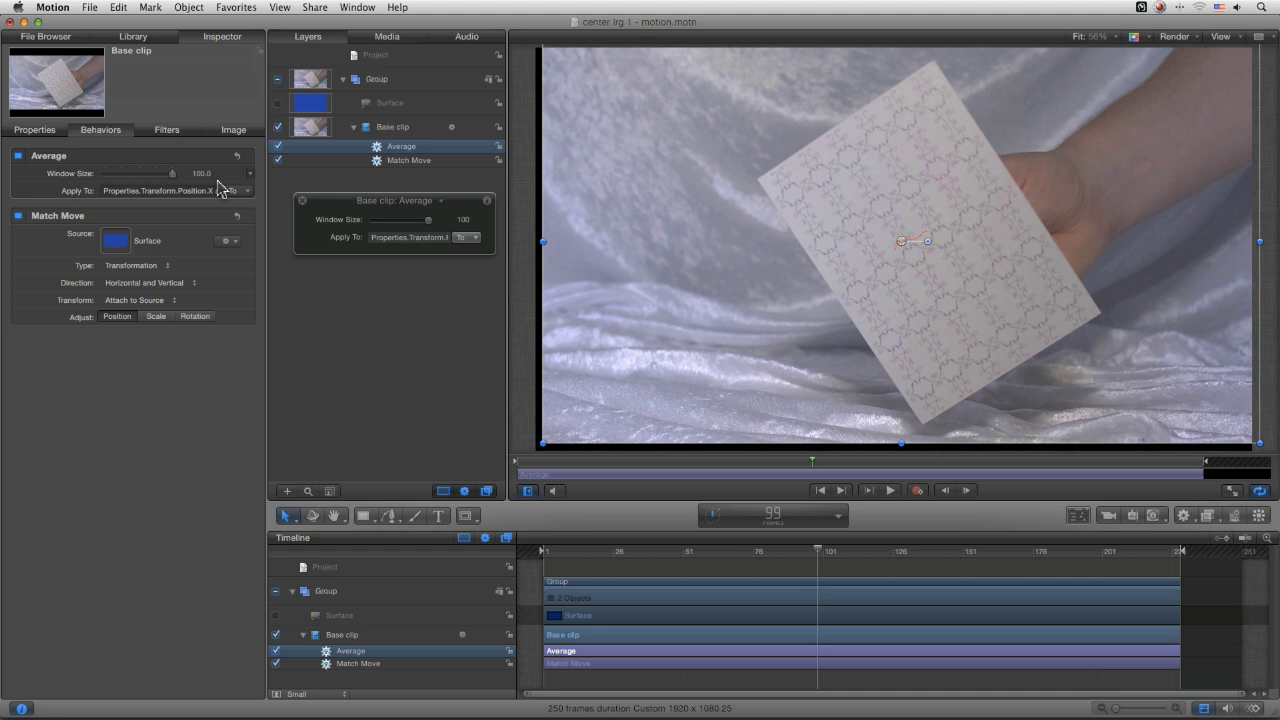
- Set the Average behavior's Window Size to 10 and play back the clip to check the smoothed movement
left_click_drag(203, 173, 150, 173)
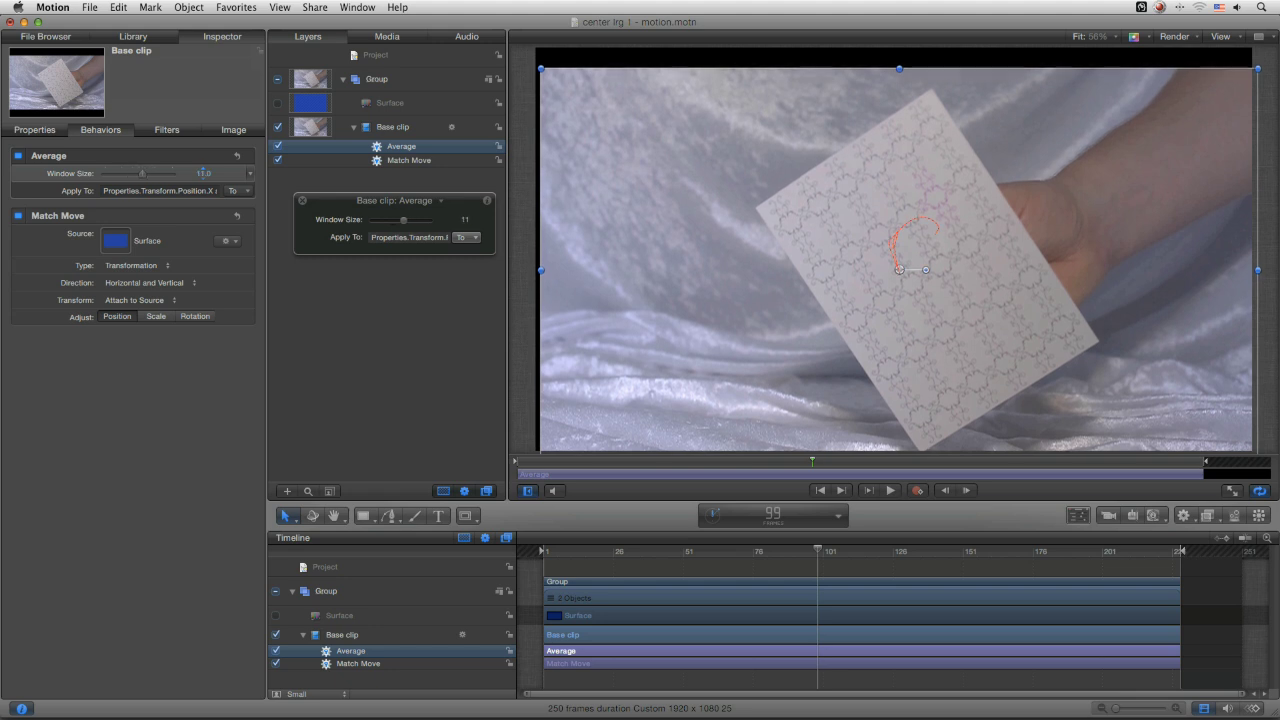
left_click(892, 491)
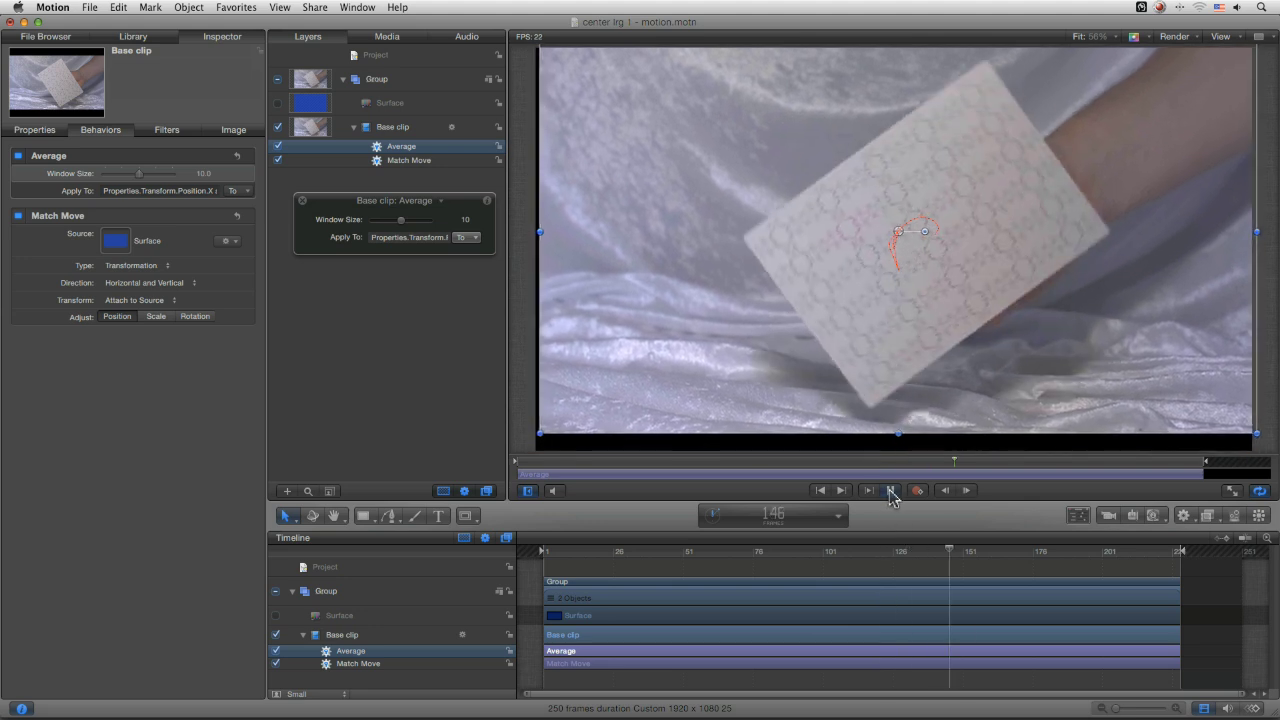
left_click(892, 491)
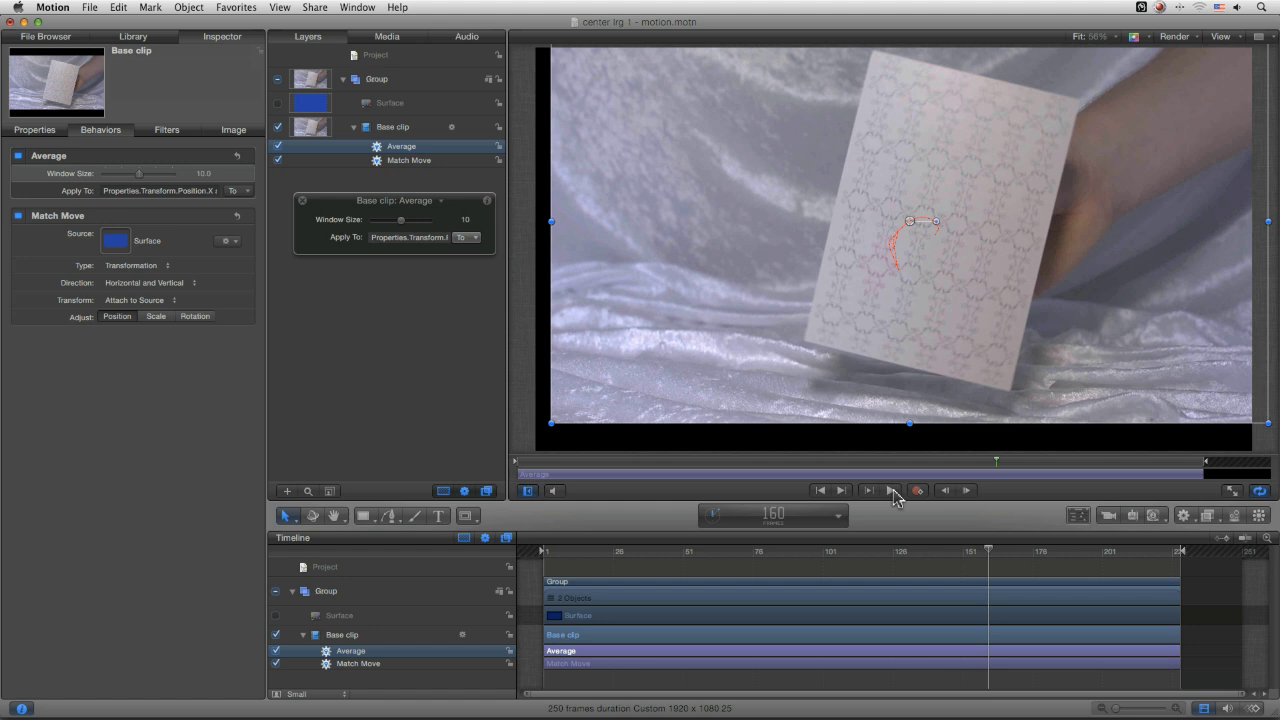
left_click(898, 489)
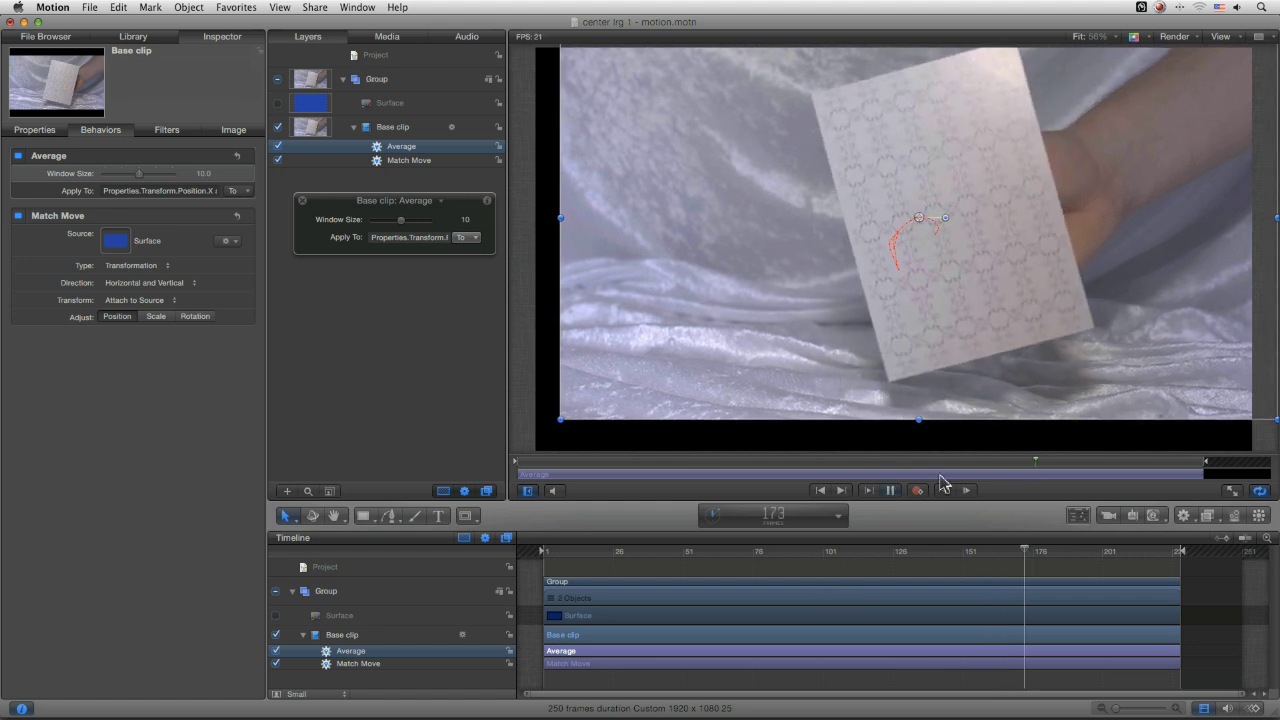